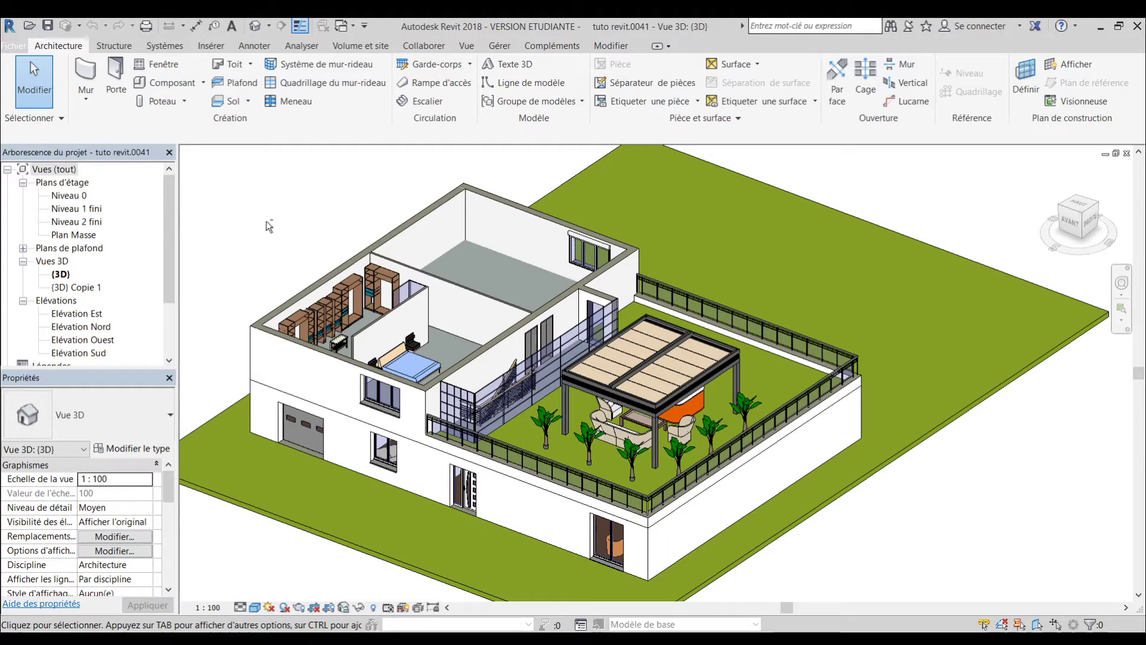
# - Inspect the bedroom partition from above in 3D and open the Niveau 1 fini floor plan
pyautogui.moveTo(275, 230); pyautogui.dragTo(450, 350, button='middle')
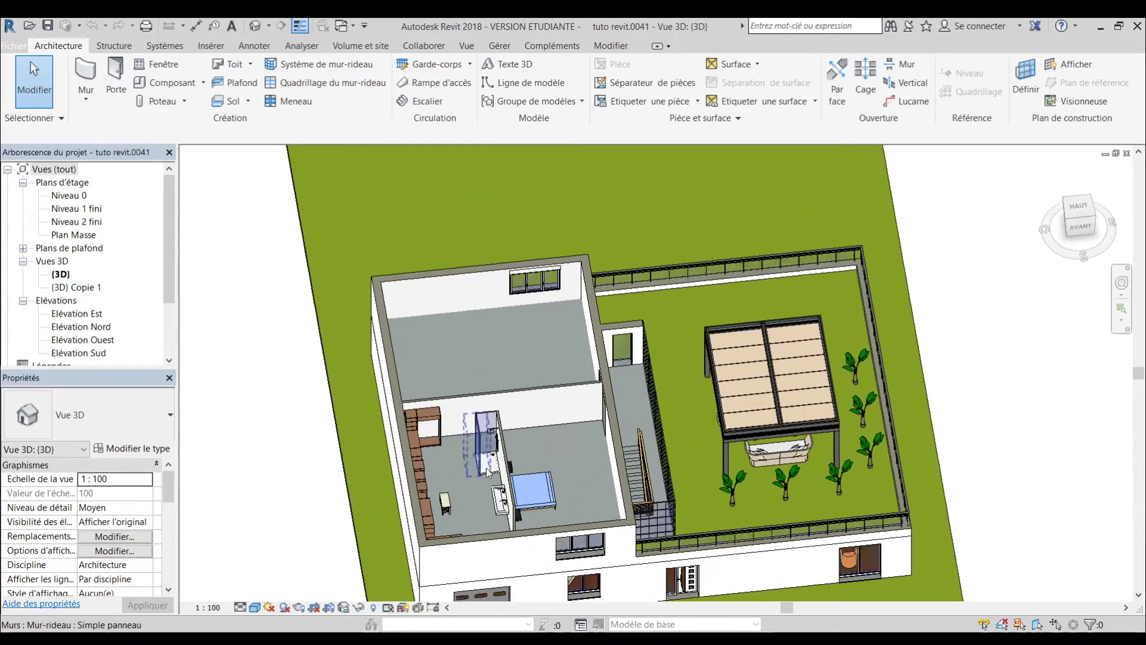
pyautogui.scroll(5, 489, 465)
pyautogui.scroll(-2, 445, 364)
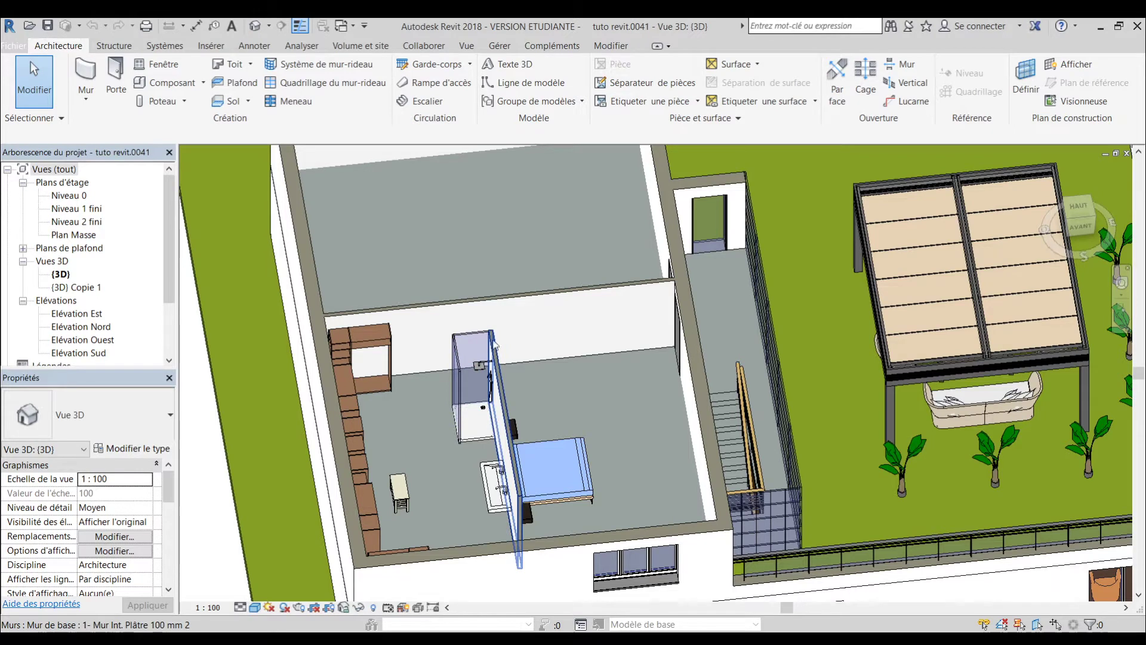
pyautogui.click(75, 209)
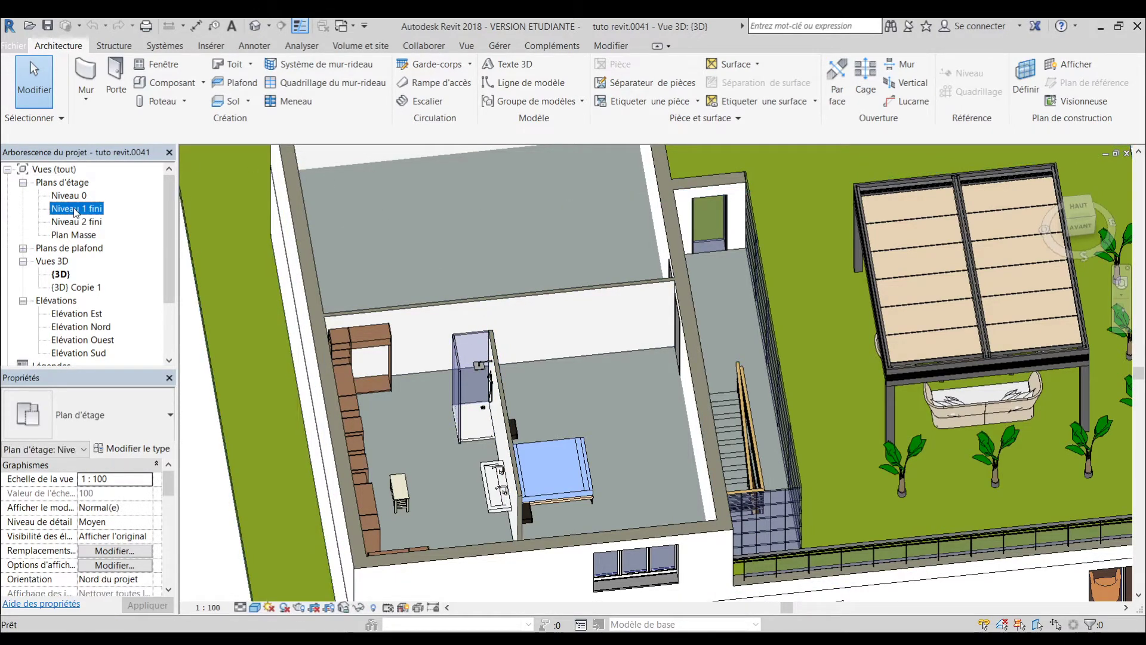
pyautogui.doubleClick(73, 208)
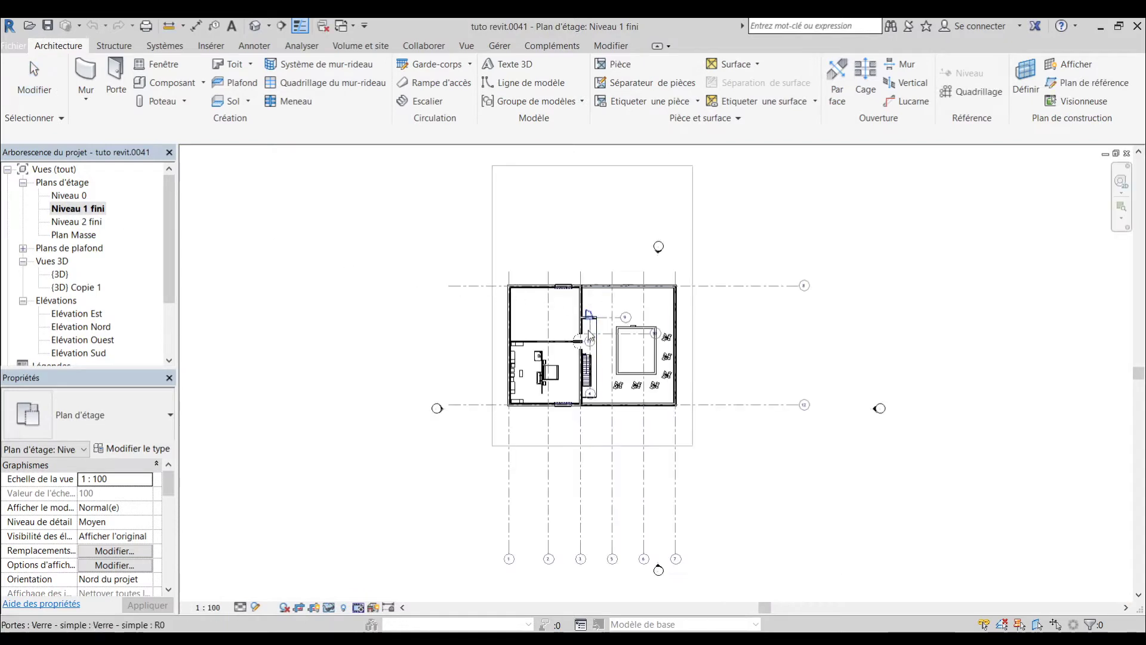
pyautogui.scroll(6, 589, 335)
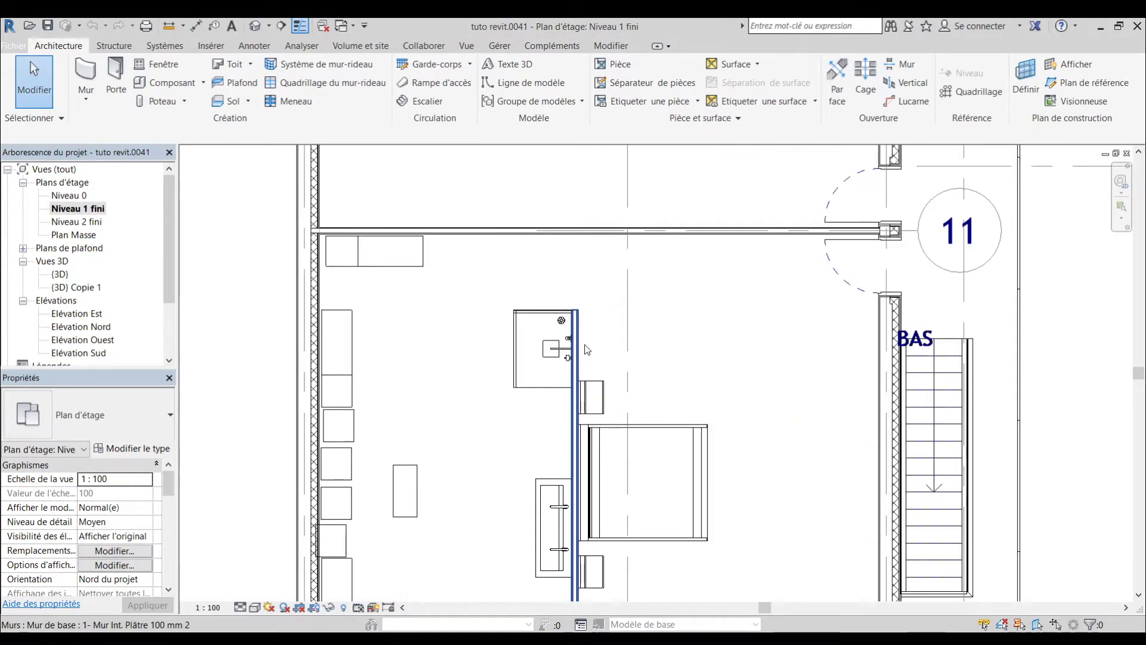
# - Extend the shower-side end of the 100 mm plaster partition between bathroom and bedroom up to the cross wall
pyautogui.click(576, 325)
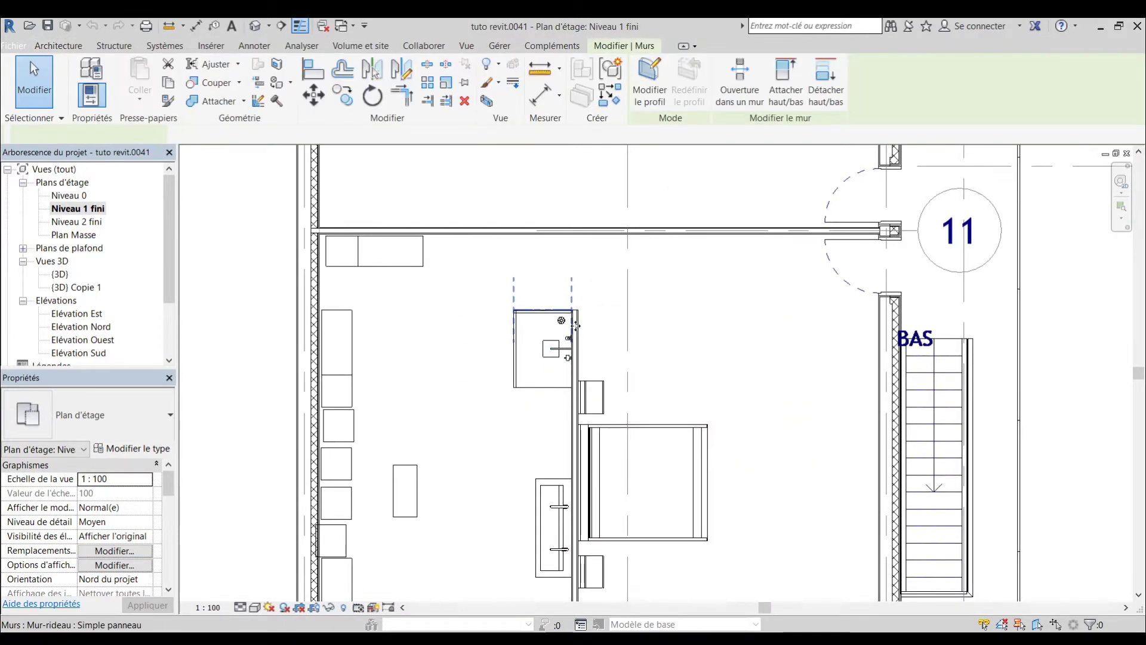
pyautogui.press('Escape')
pyautogui.scroll(3, 577, 326)
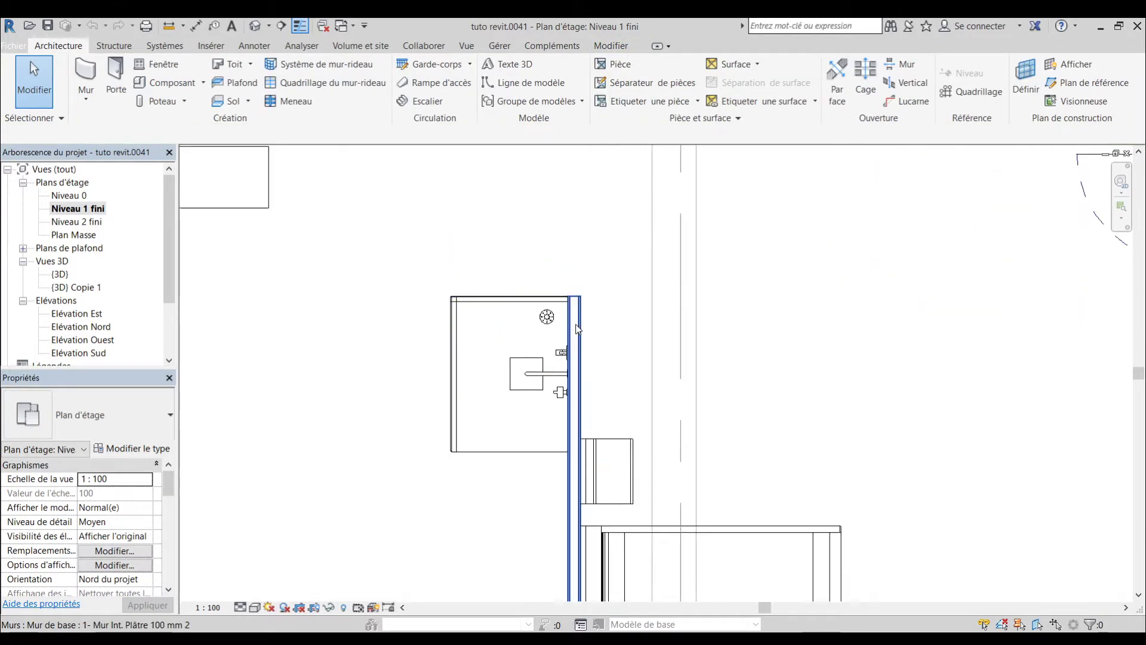
pyautogui.click(578, 329)
pyautogui.scroll(-2, 576, 307)
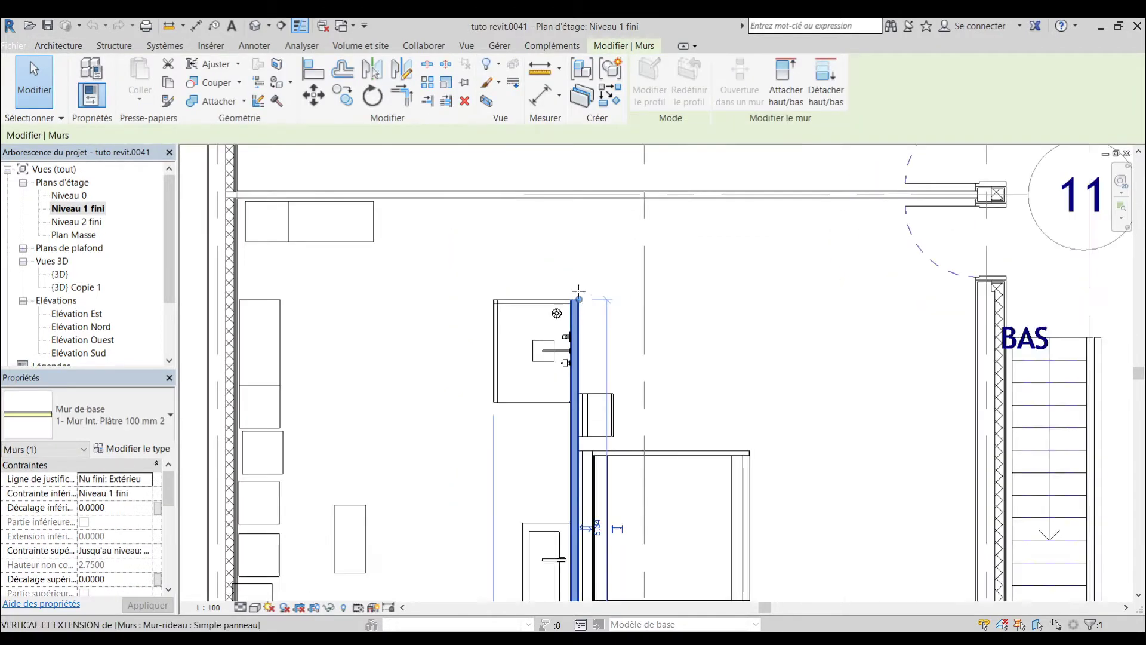
pyautogui.moveTo(578, 292); pyautogui.dragTo(579, 195)
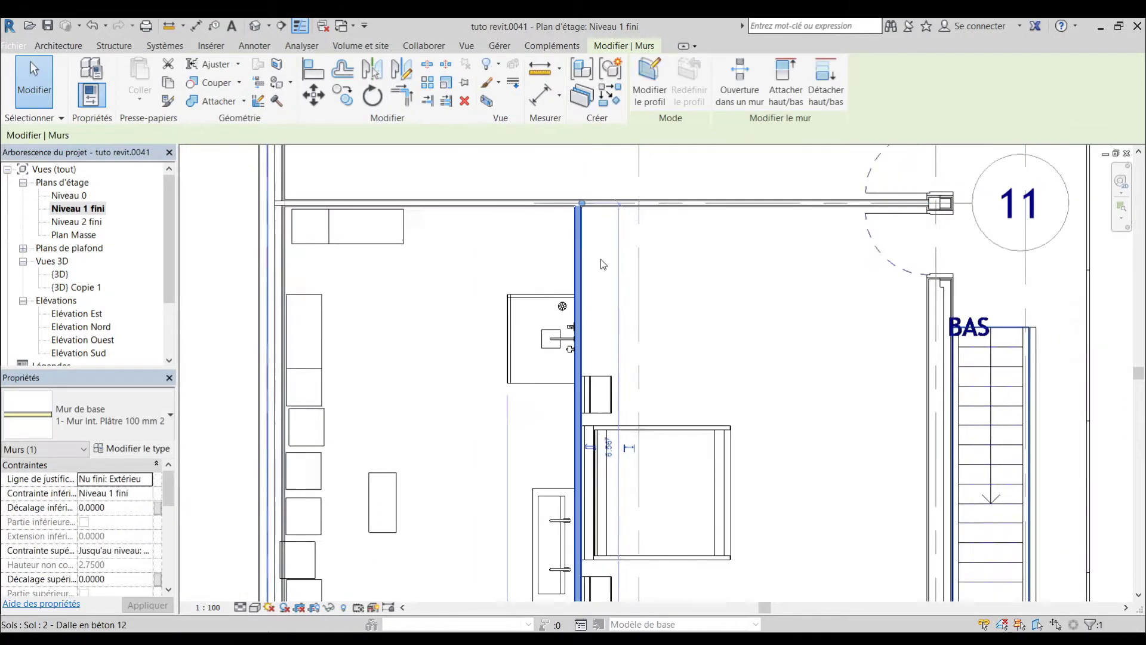
# - Extend the opposite end of the plaster partition to the exterior wall beside the window, then deselect it
pyautogui.scroll(-3, 601, 259)
pyautogui.scroll(5, 570, 375)
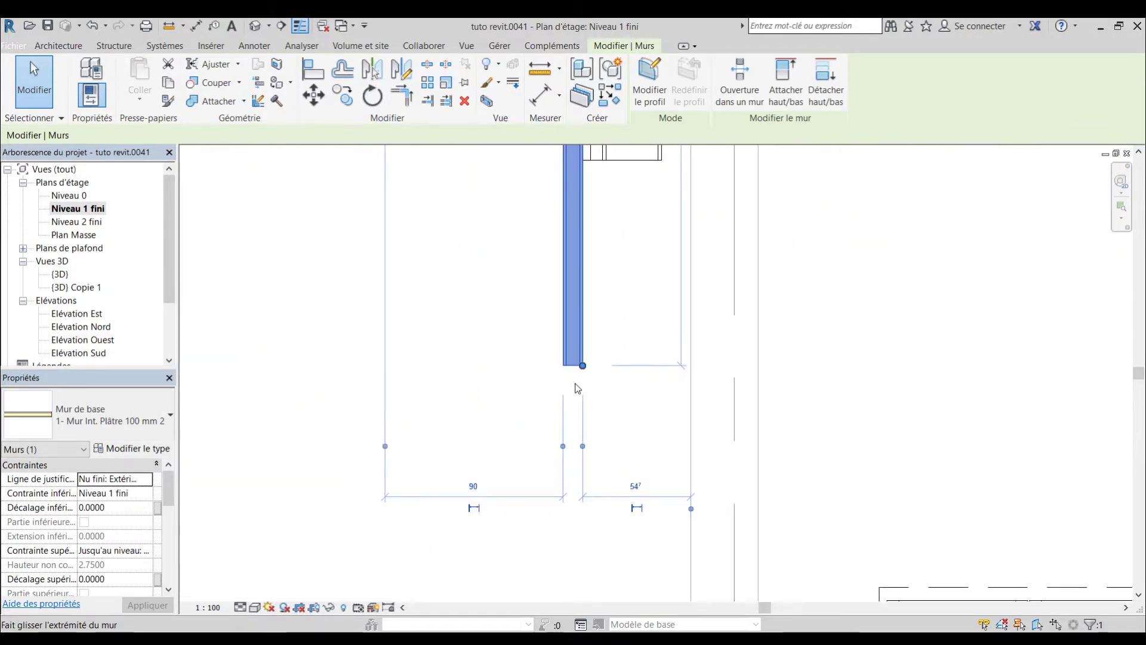
pyautogui.moveTo(576, 382); pyautogui.dragTo(577, 248, button='middle')
pyautogui.moveTo(580, 230); pyautogui.dragTo(580, 511)
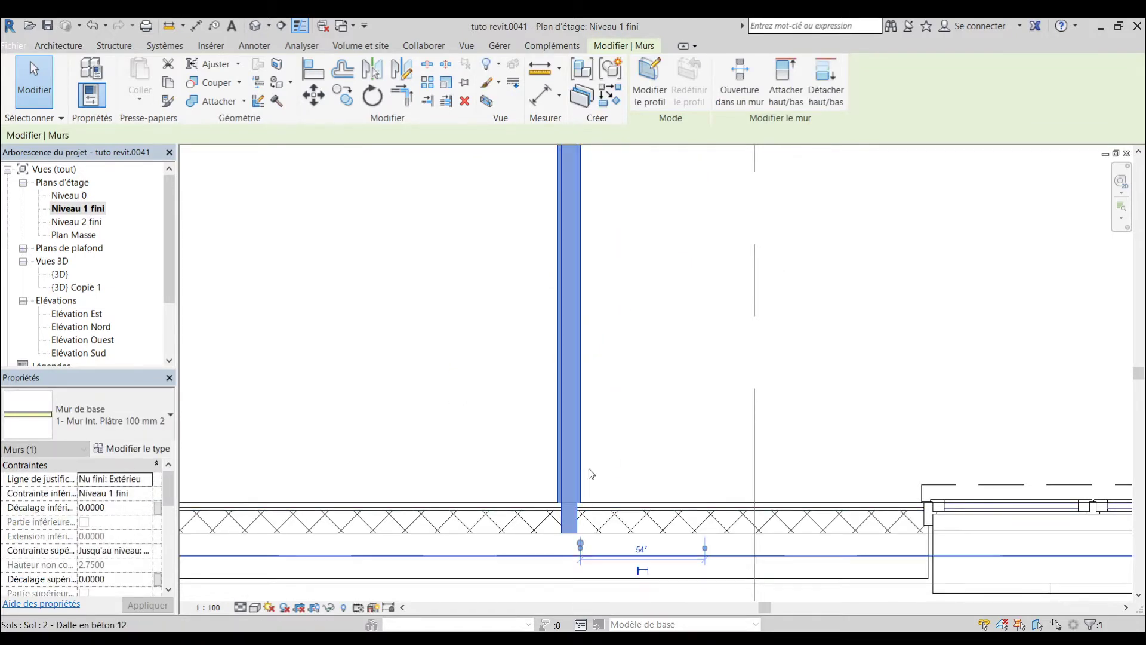
pyautogui.click(594, 402)
pyautogui.scroll(-3, 598, 396)
pyautogui.scroll(-3, 598, 395)
pyautogui.moveTo(609, 381); pyautogui.dragTo(591, 486, button='middle')
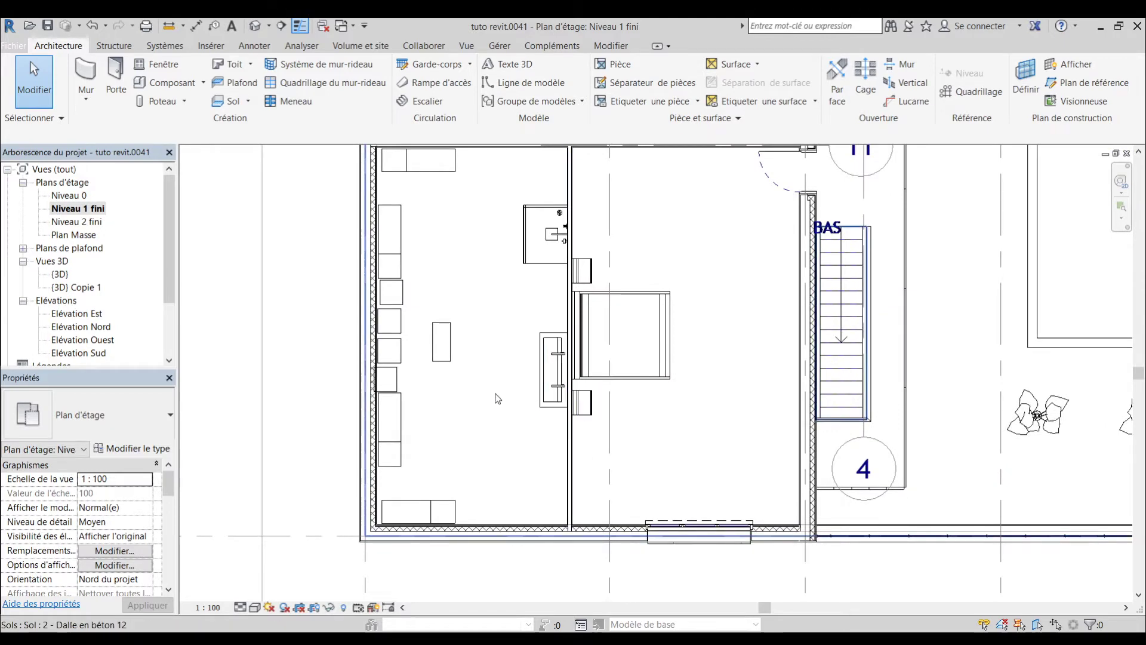
pyautogui.moveTo(500, 338); pyautogui.dragTo(507, 394, button='middle')
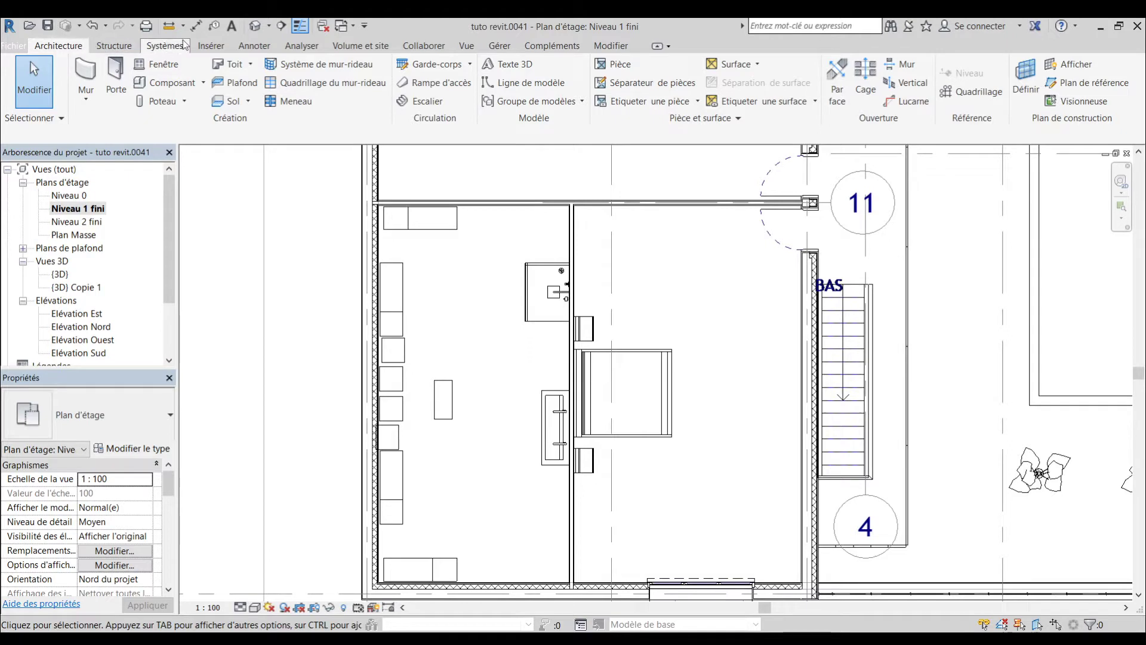
# - Start loading a family and open the Ouvertures libres folder under Portes in the France library
pyautogui.click(213, 46)
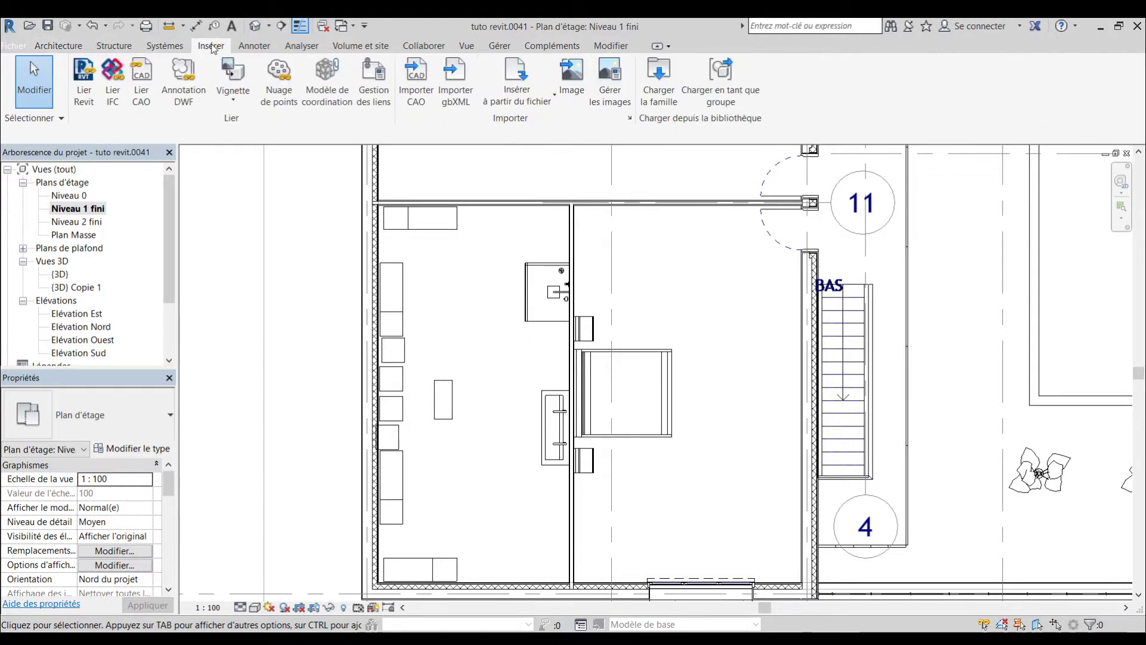
pyautogui.click(660, 73)
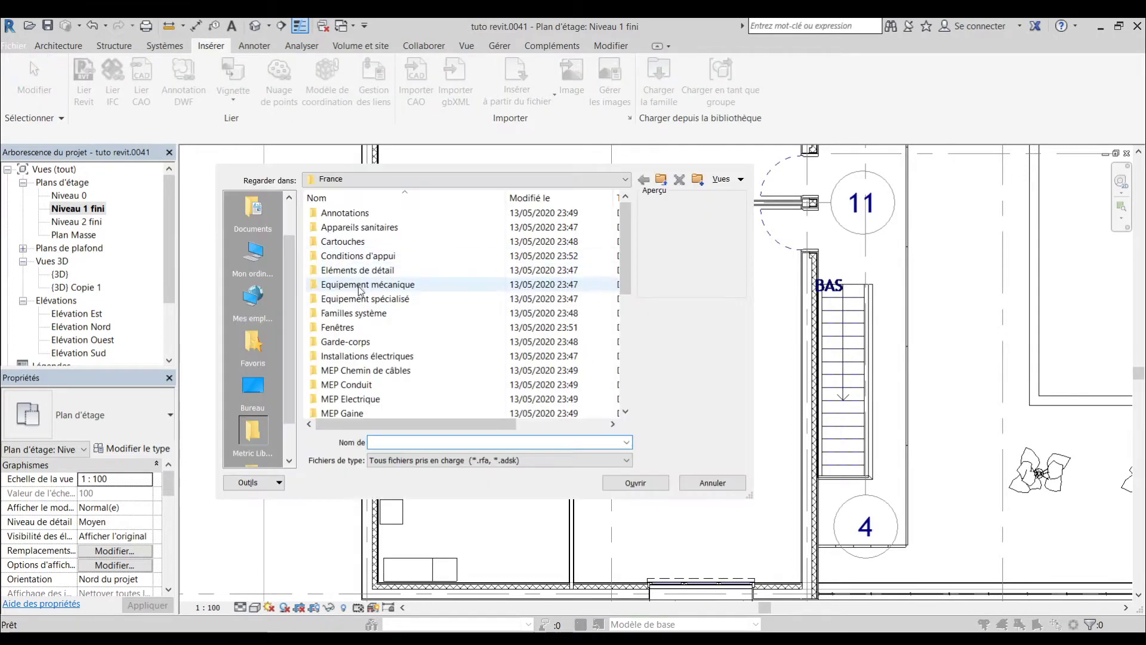
pyautogui.scroll(-6, 379, 293)
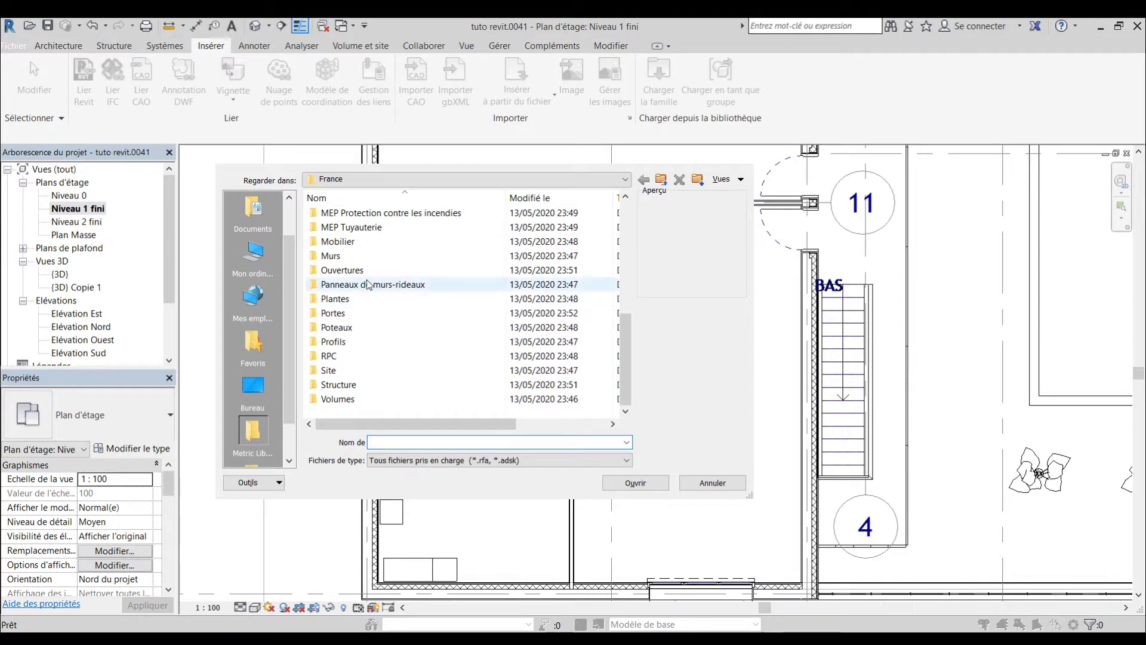
pyautogui.doubleClick(352, 313)
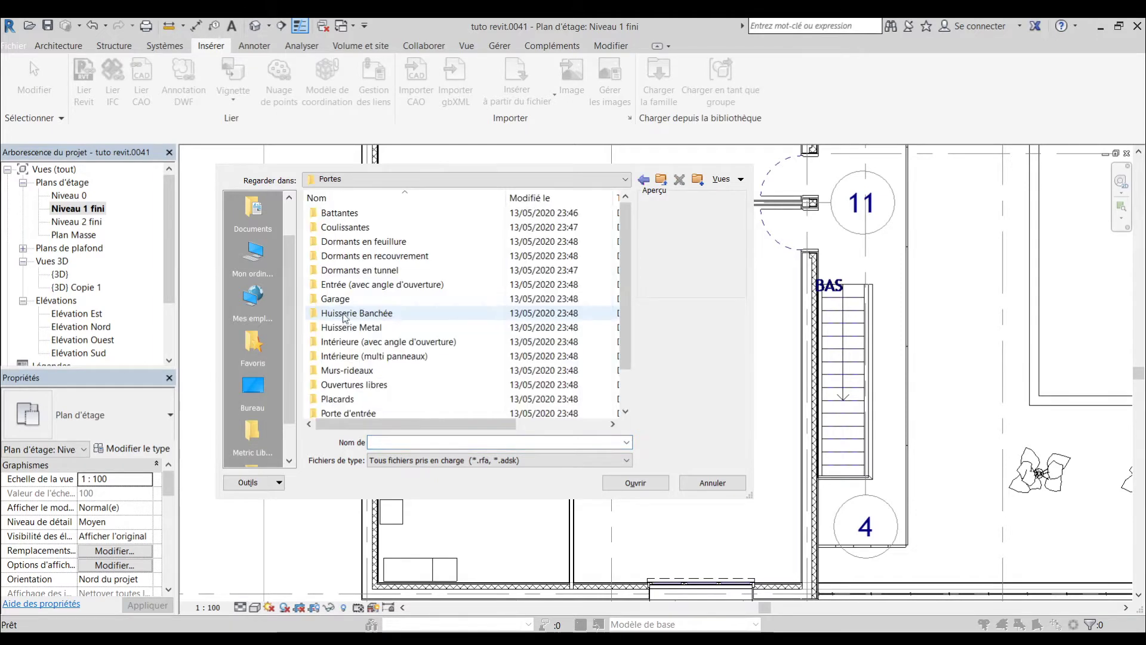
pyautogui.scroll(-1, 426, 261)
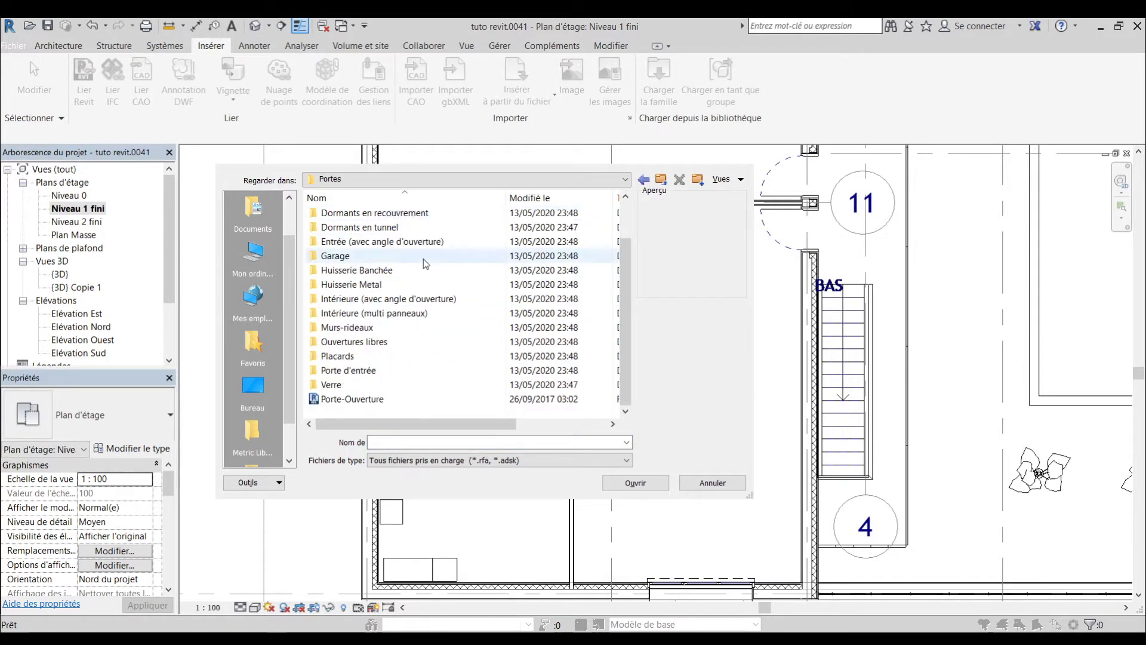
pyautogui.doubleClick(361, 342)
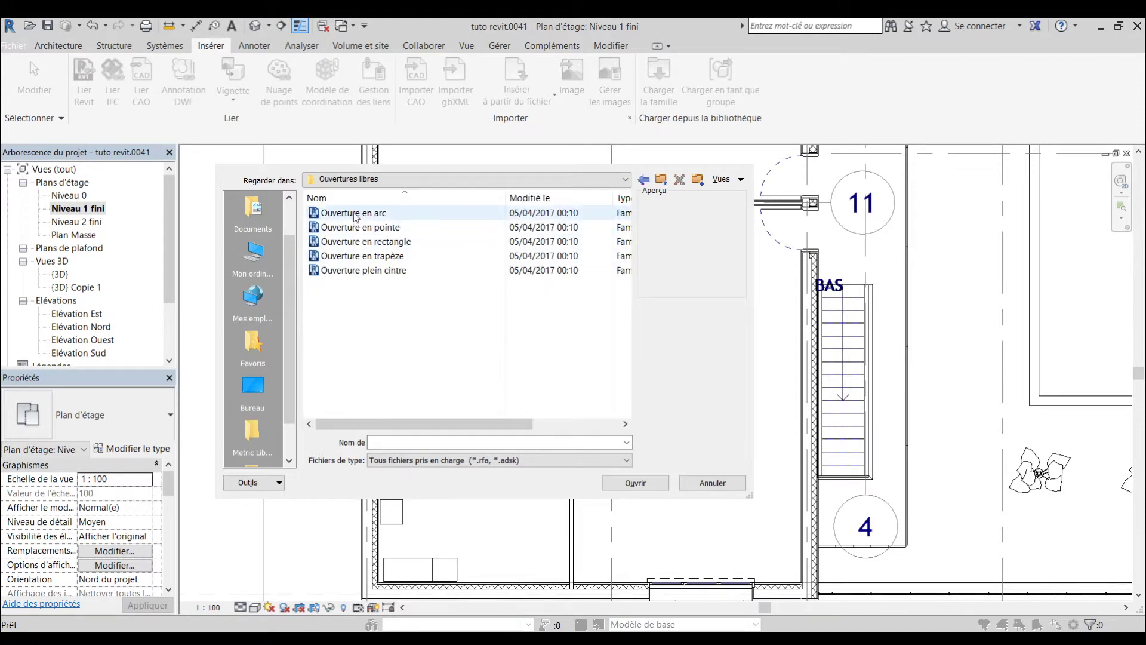
# - Preview the arc, pointed, rectangular, trapezoidal and round-arch openings and load the Ouverture plein cintre family
pyautogui.click(353, 213)
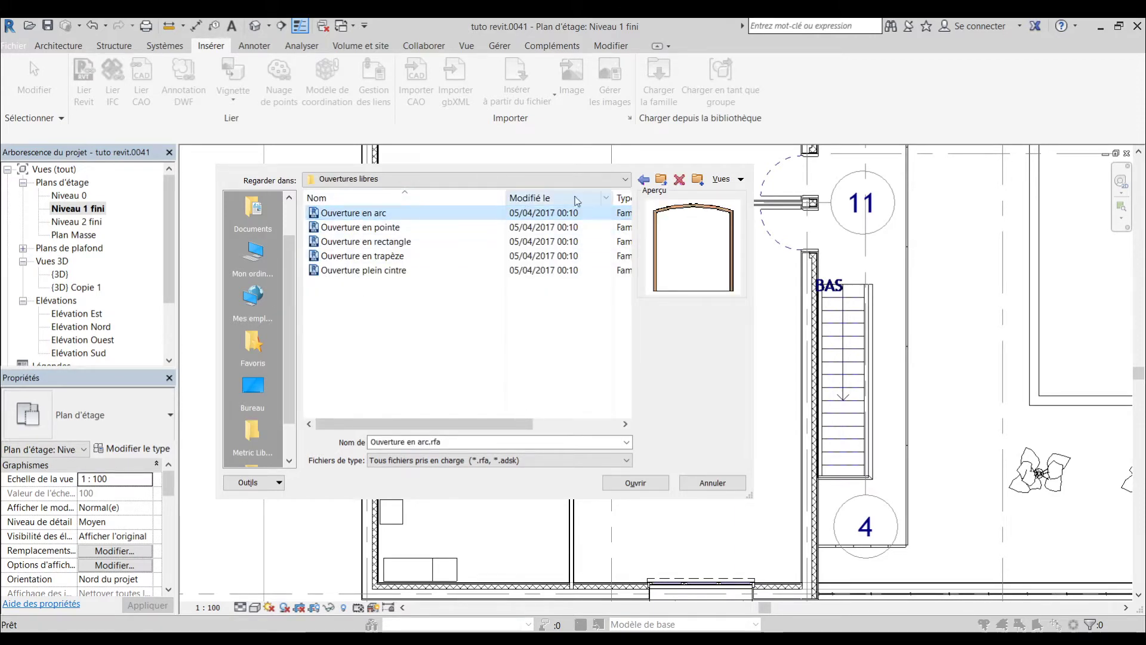
pyautogui.click(400, 229)
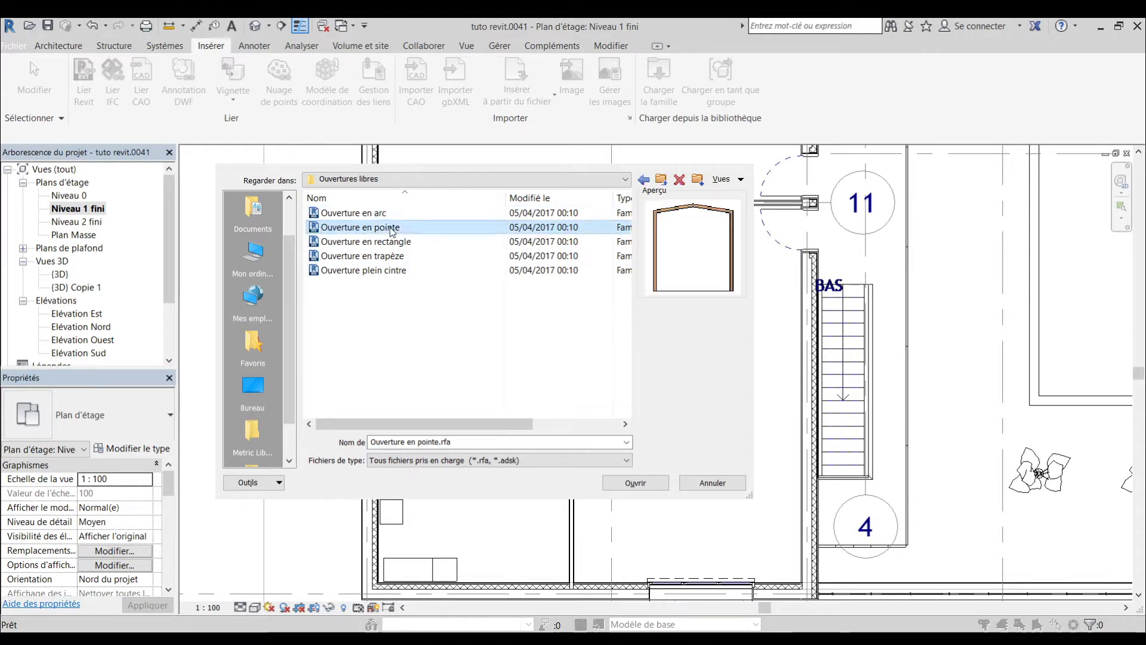
pyautogui.click(389, 243)
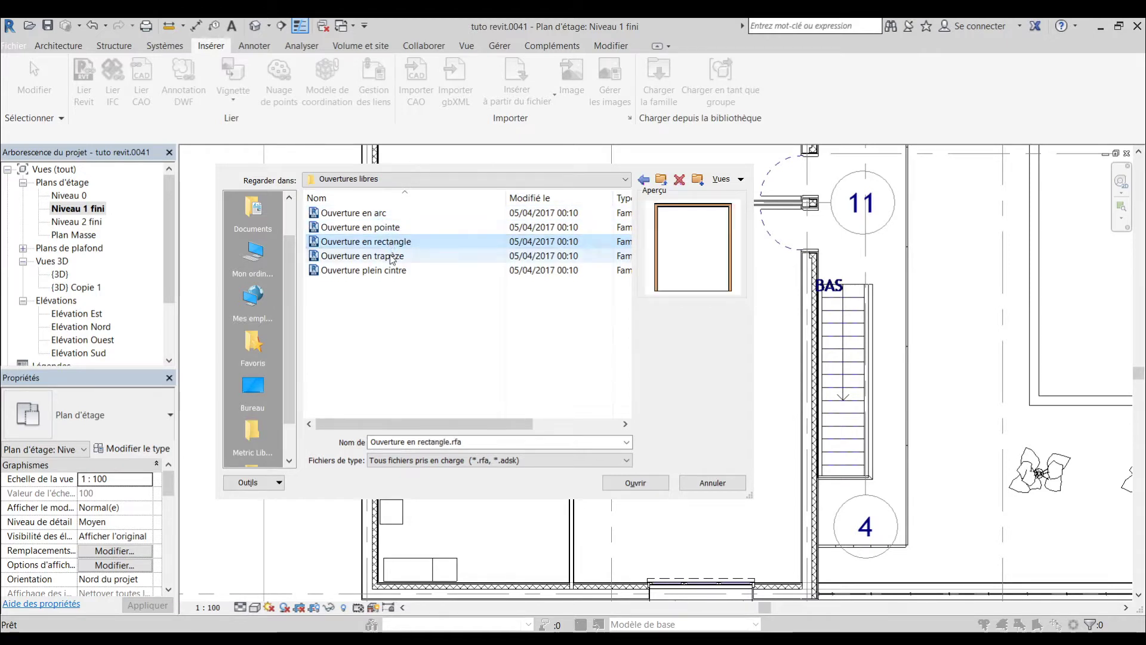
pyautogui.click(390, 256)
pyautogui.click(392, 273)
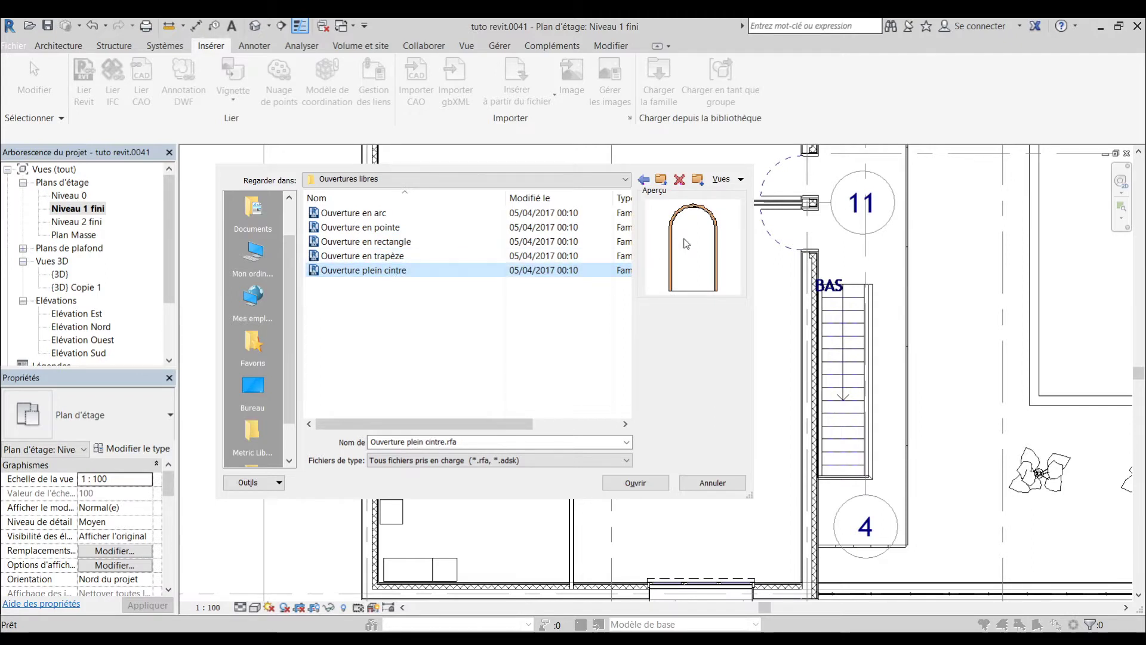
pyautogui.click(635, 481)
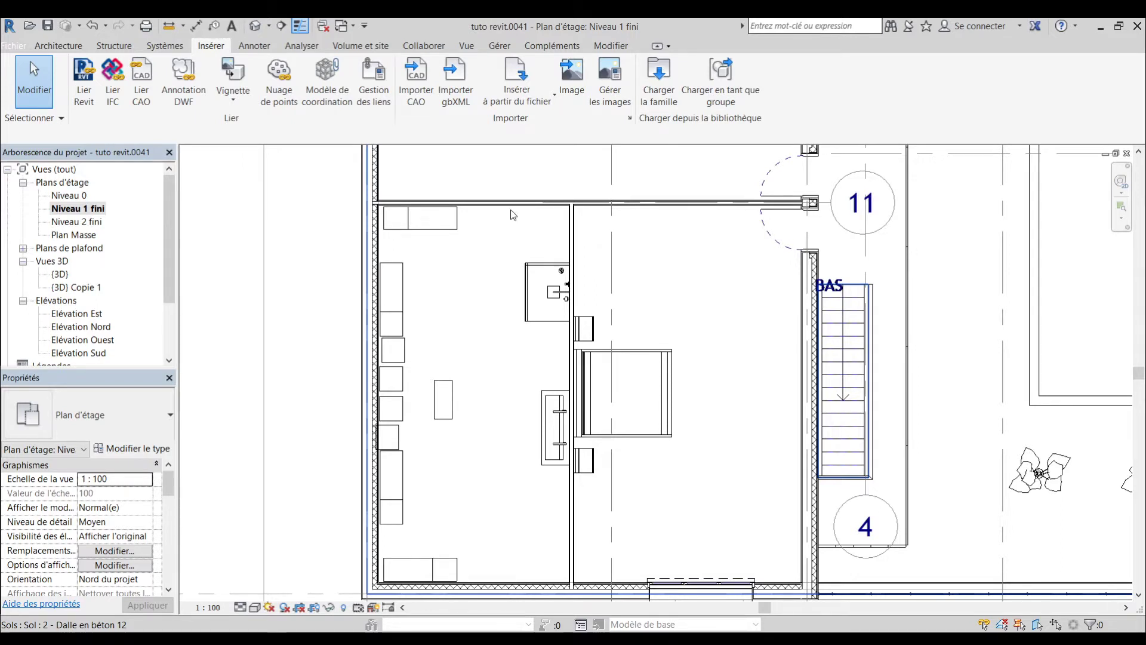
# - Place an Ouverture plein cintre door in the plaster partition, centred between the cross wall and the shower
pyautogui.click(73, 47)
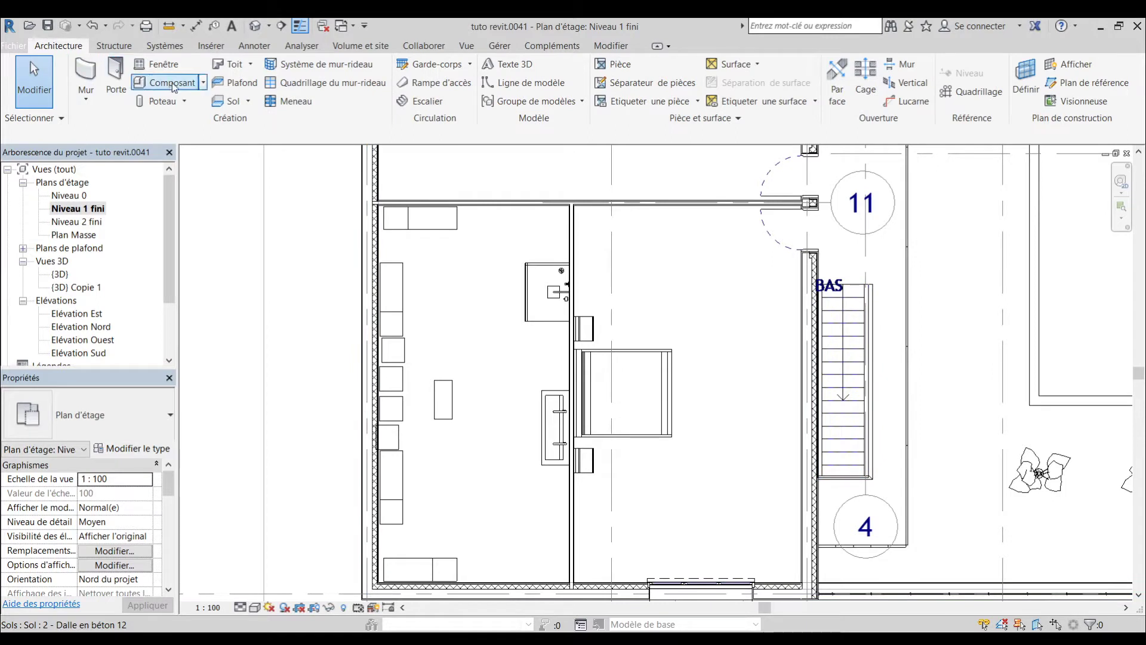
pyautogui.click(117, 72)
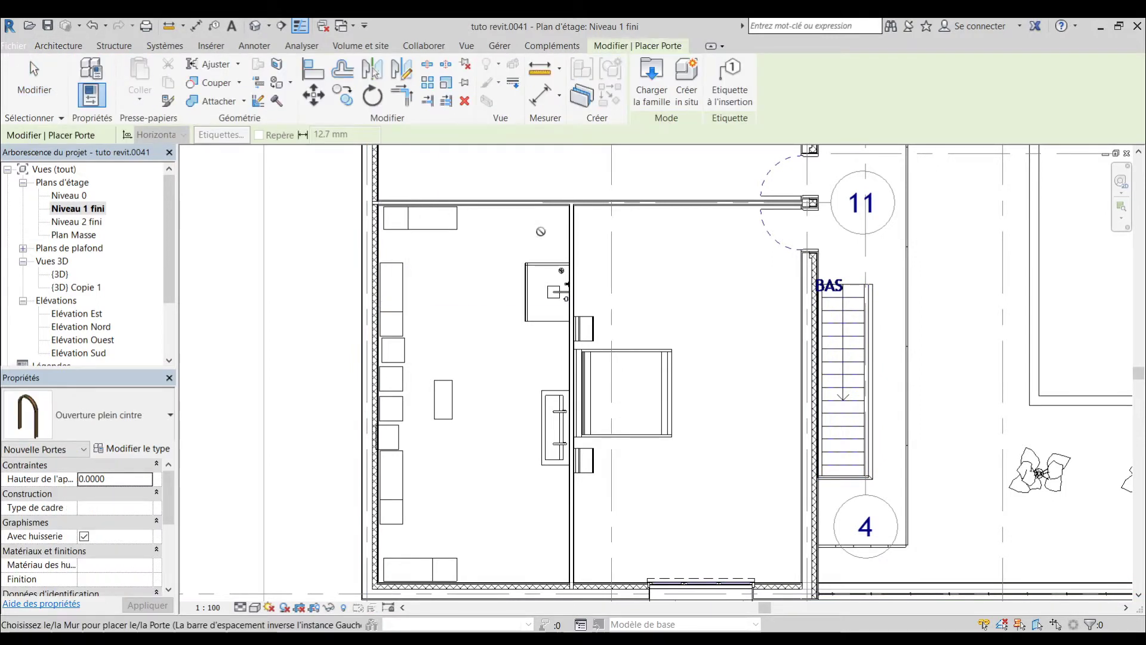
pyautogui.scroll(4, 570, 231)
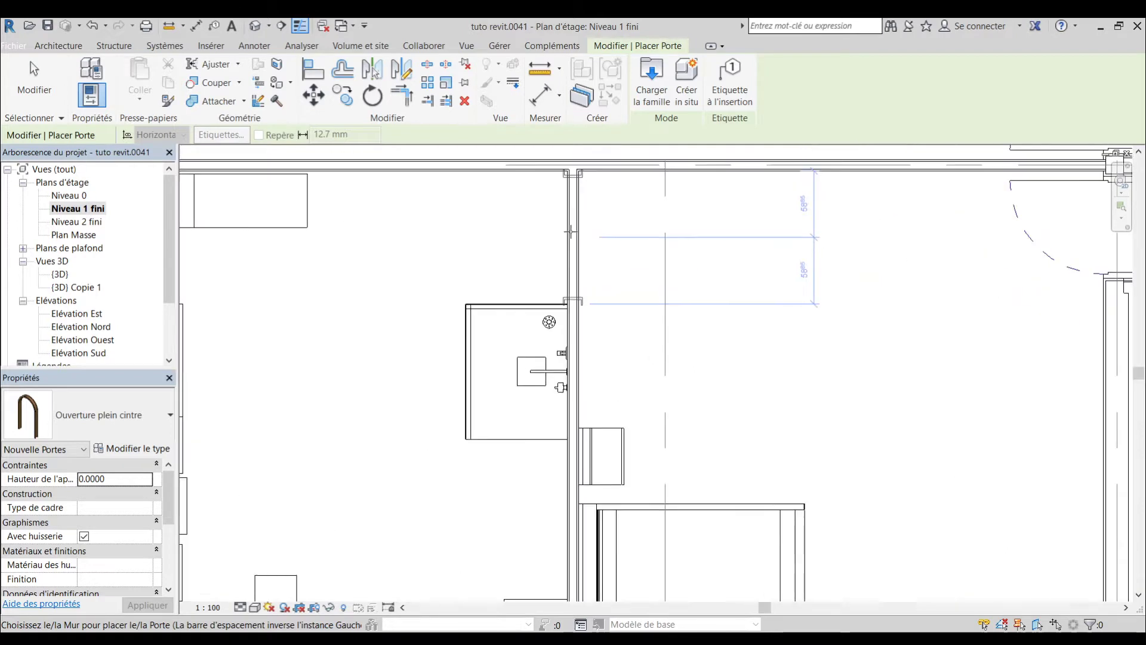
pyautogui.moveTo(579, 259); pyautogui.dragTo(578, 296, button='middle')
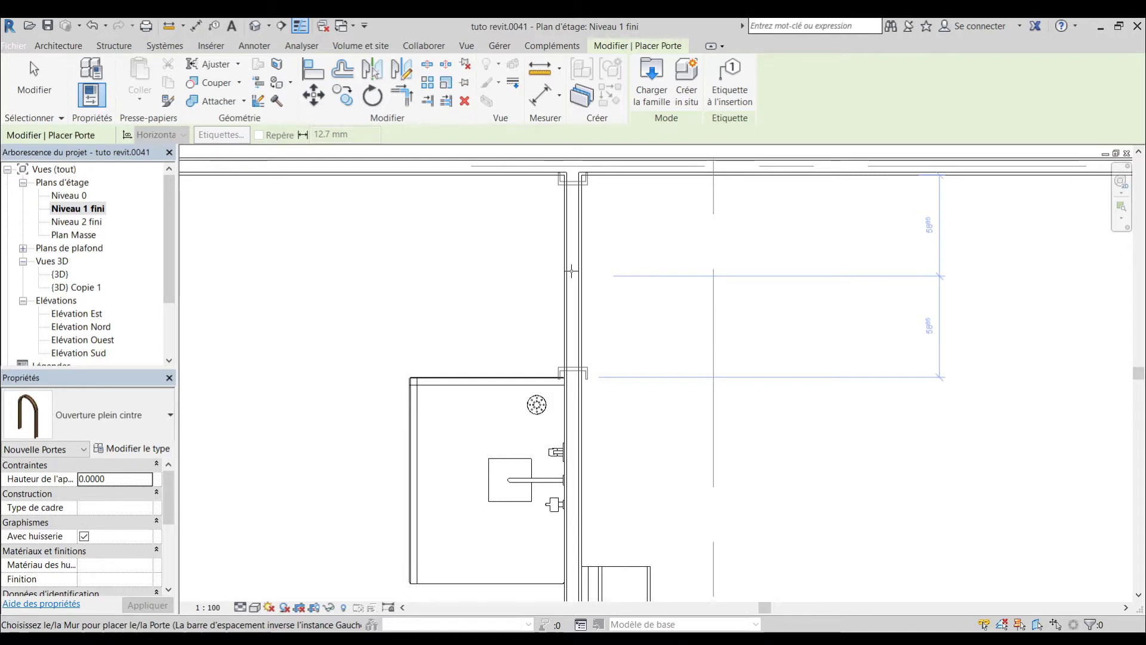
pyautogui.click(571, 271)
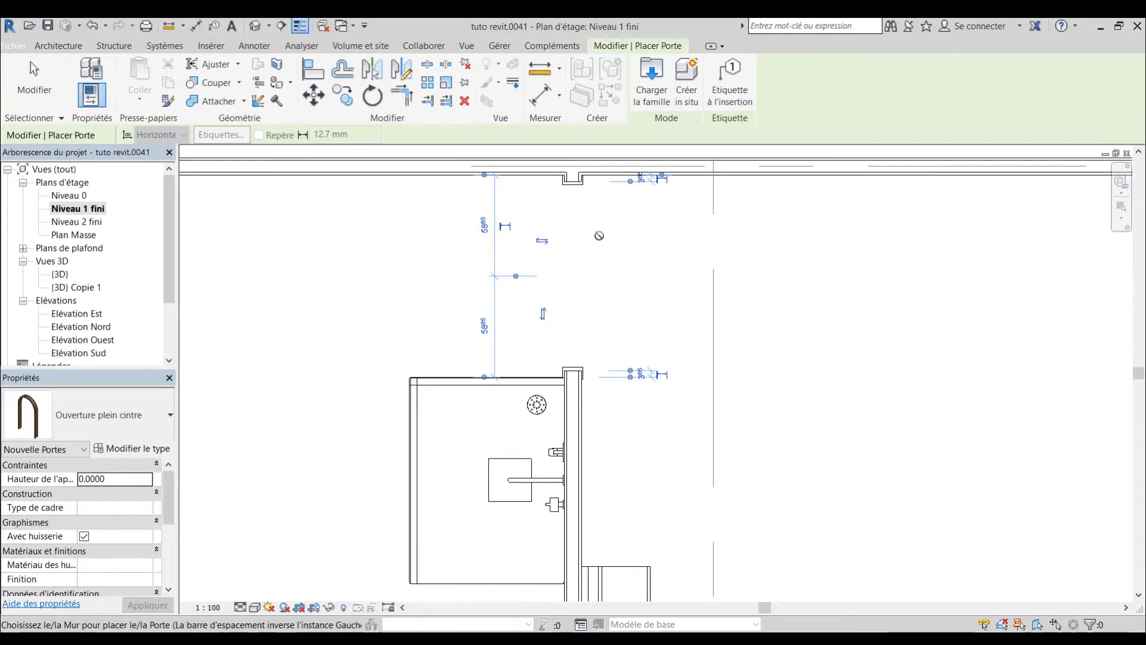
# - Place a second Ouverture plein cintre at the partition's other end, centred about 60 cm from the exterior wall, and end door placement
pyautogui.scroll(-5, 598, 236)
pyautogui.moveTo(594, 489); pyautogui.dragTo(571, 410, button='middle')
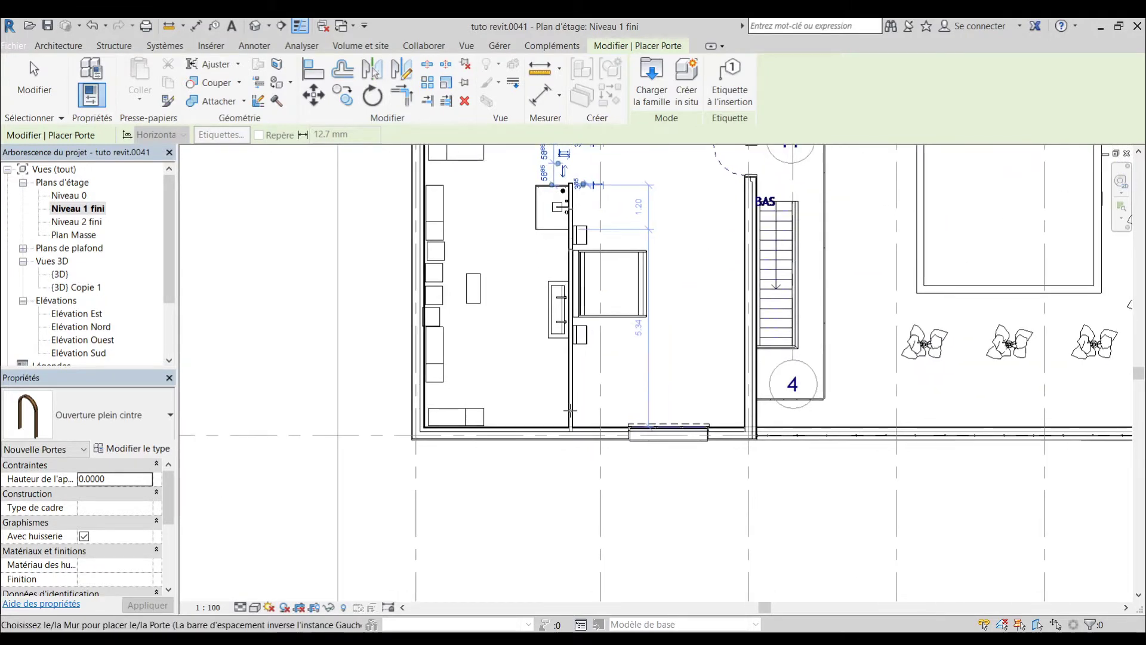
pyautogui.scroll(5, 571, 410)
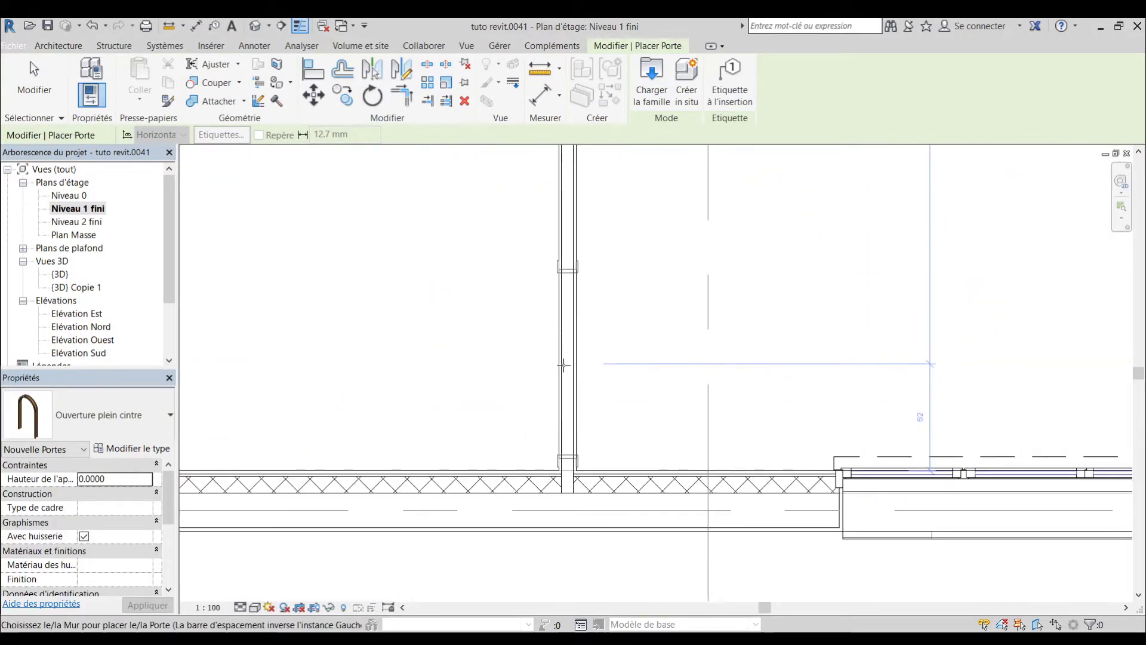
pyautogui.scroll(-1, 563, 365)
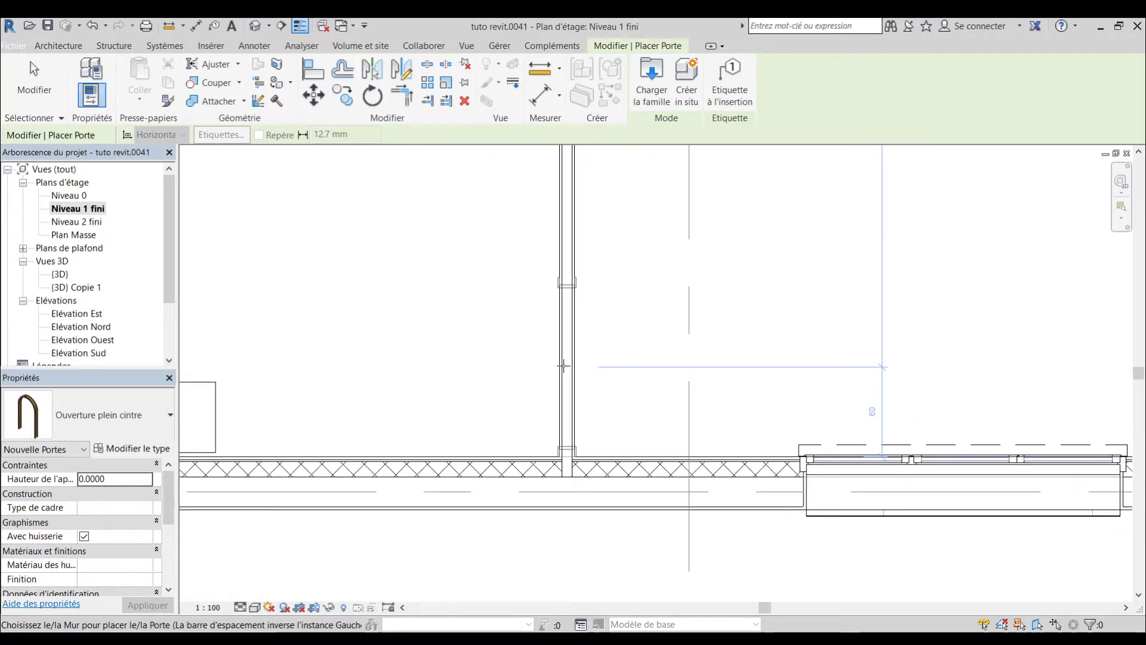
pyautogui.scroll(-4, 563, 365)
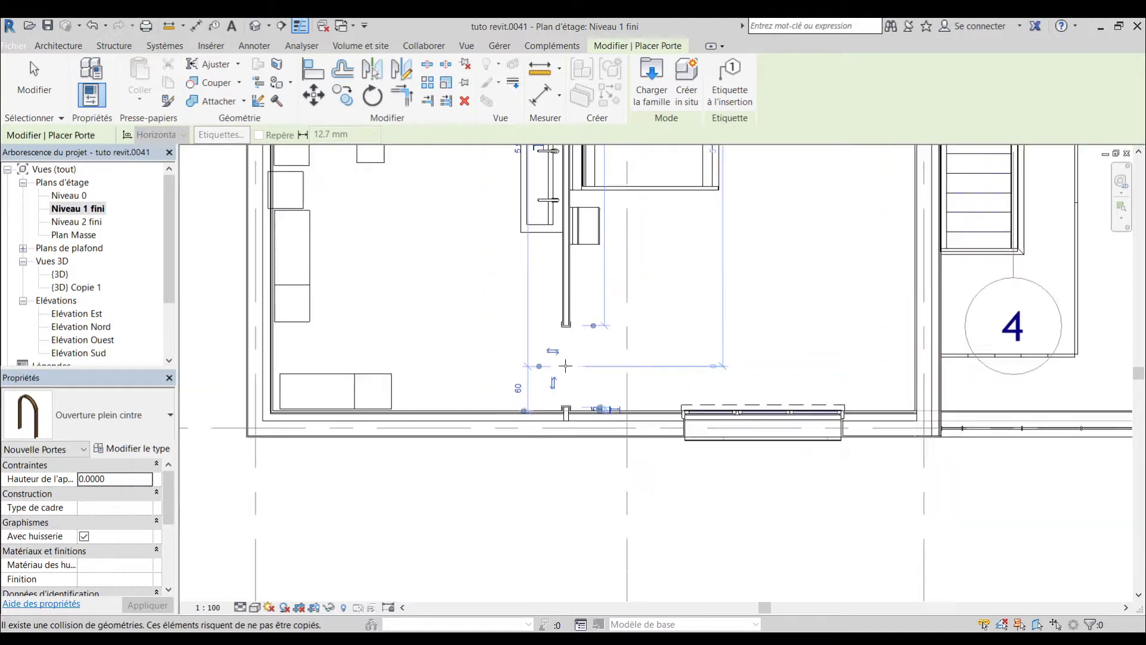
pyautogui.scroll(-3, 565, 365)
pyautogui.moveTo(484, 322); pyautogui.dragTo(499, 404, button='middle')
pyautogui.scroll(-1, 498, 379)
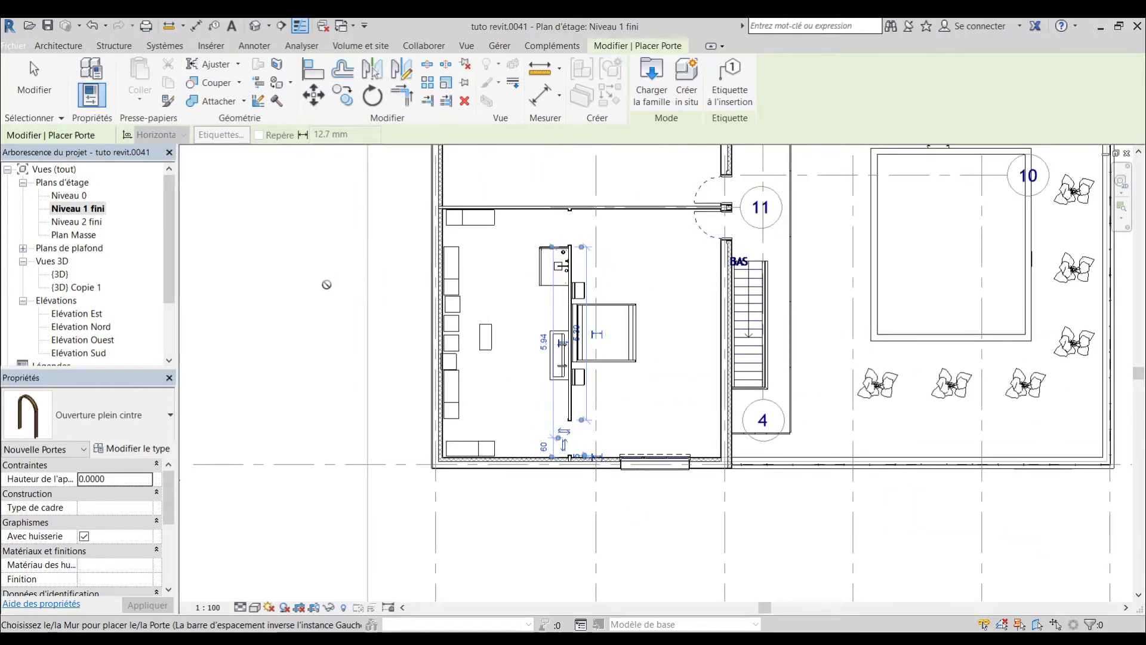
pyautogui.press('Escape')
pyautogui.press('Escape')
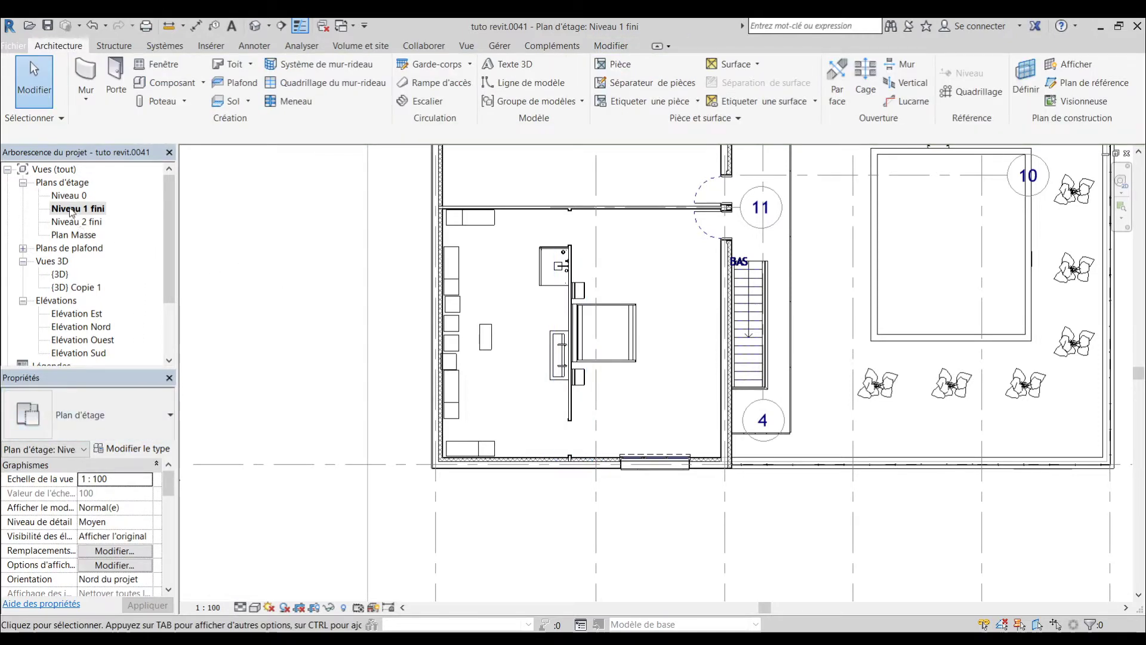
# - Open the (3D) Copie 1 view and examine the two round-arch openings from the bedroom side of the partition
pyautogui.doubleClick(76, 288)
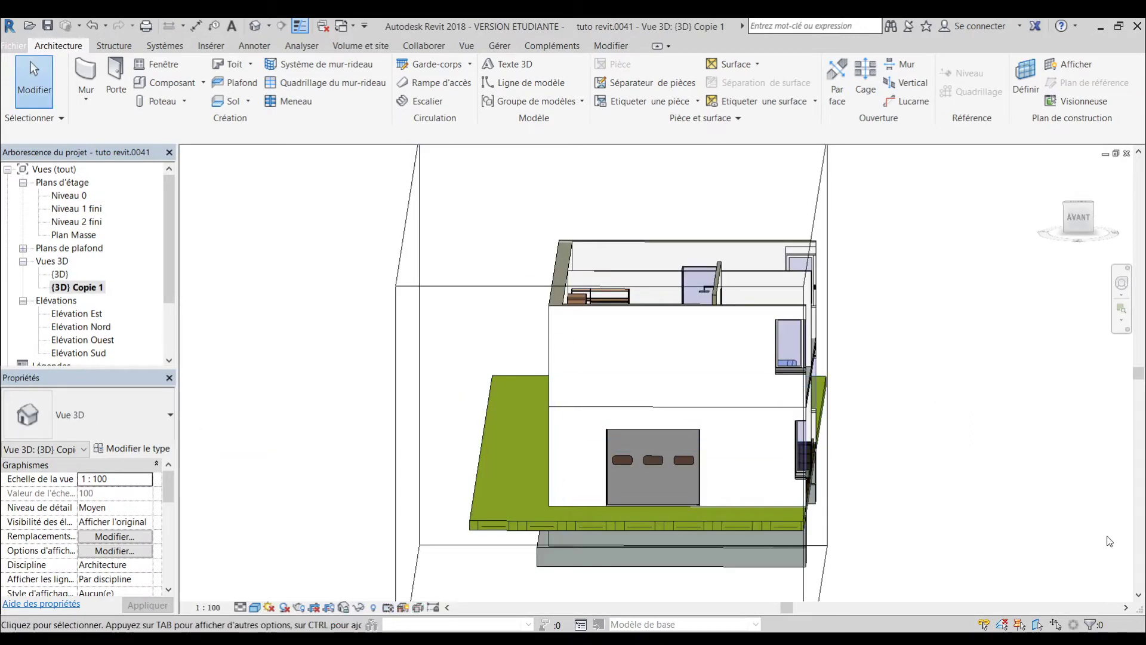
pyautogui.scroll(-2, 1051, 475)
pyautogui.keyDown('shift'); pyautogui.moveTo(994, 481); pyautogui.dragTo(774, 503, button='middle'); pyautogui.keyUp('shift')
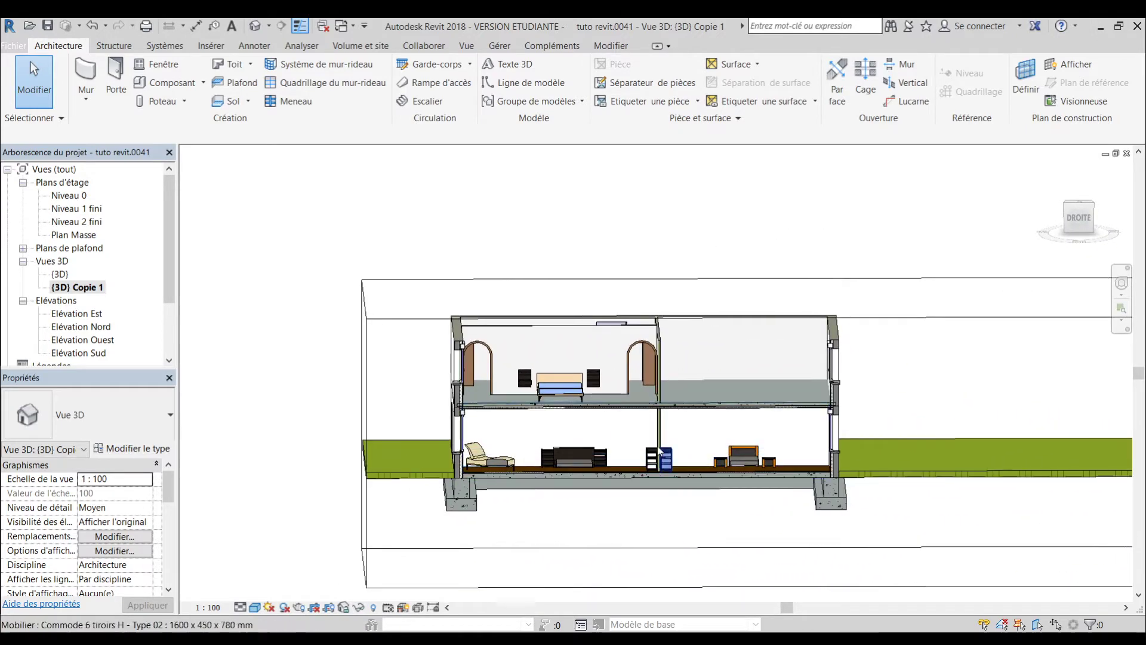
pyautogui.scroll(4, 602, 449)
pyautogui.moveTo(602, 451)
pyautogui.keyDown('shift'); pyautogui.mouseDown(button='middle')
pyautogui.moveTo(589, 440)
pyautogui.moveTo(618, 442)
pyautogui.moveTo(591, 430)
pyautogui.moveTo(601, 429)
pyautogui.mouseUp(button='middle'); pyautogui.keyUp('shift')
pyautogui.scroll(-4, 600, 432)
pyautogui.scroll(4, 587, 425)
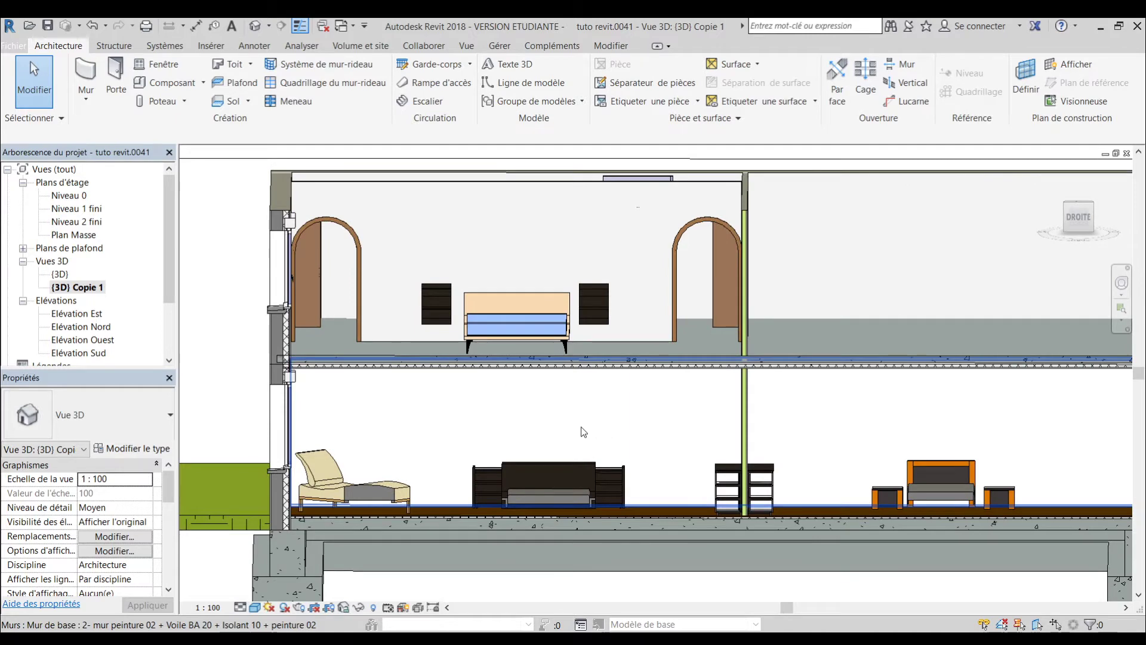
pyautogui.keyDown('shift'); pyautogui.moveTo(554, 433); pyautogui.dragTo(795, 443, button='middle'); pyautogui.keyUp('shift')
pyautogui.scroll(-6, 877, 439)
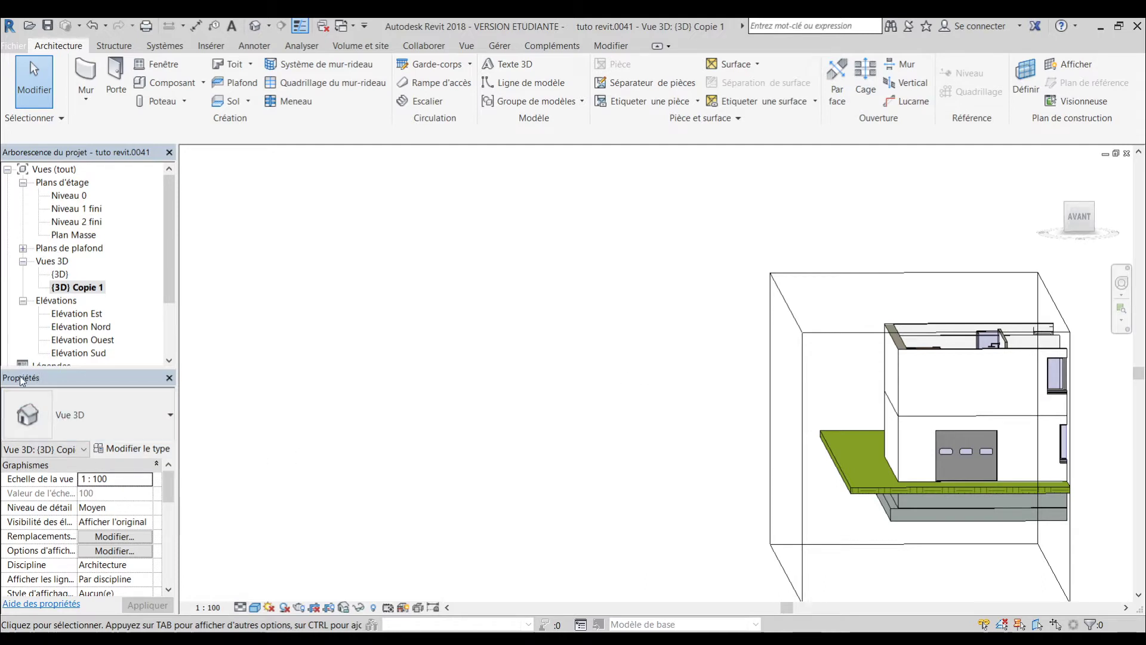
# - Shrink the section box of the 3D view by moving its garden-side face inward so the cut passes through the bathroom
pyautogui.scroll(-5, 170, 508)
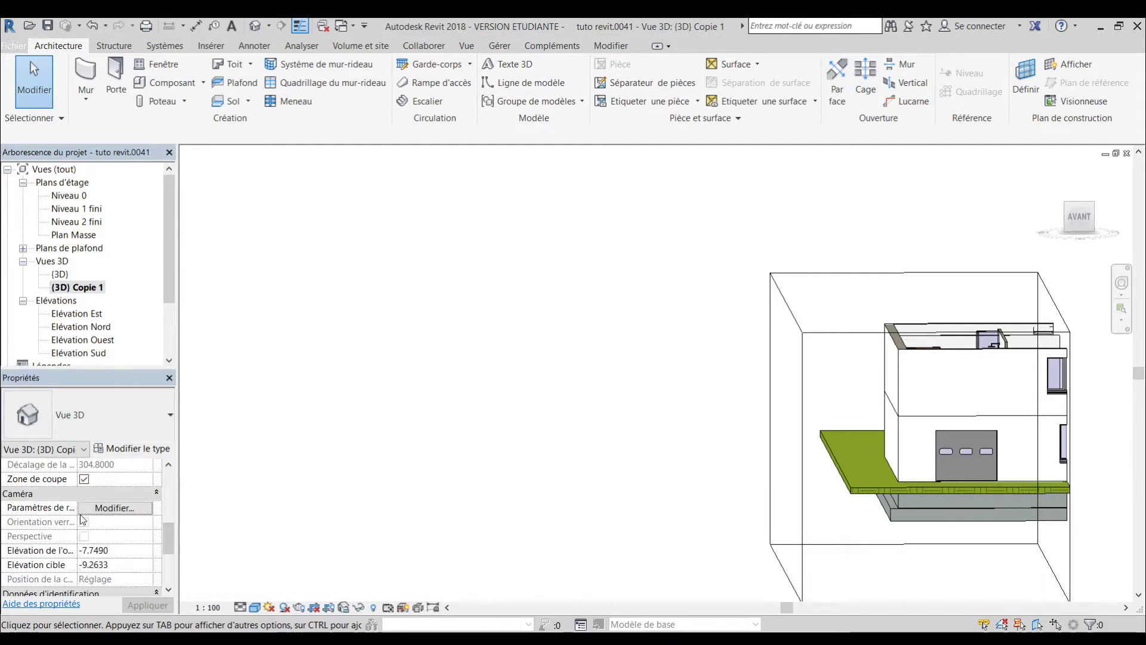
pyautogui.scroll(1, 72, 482)
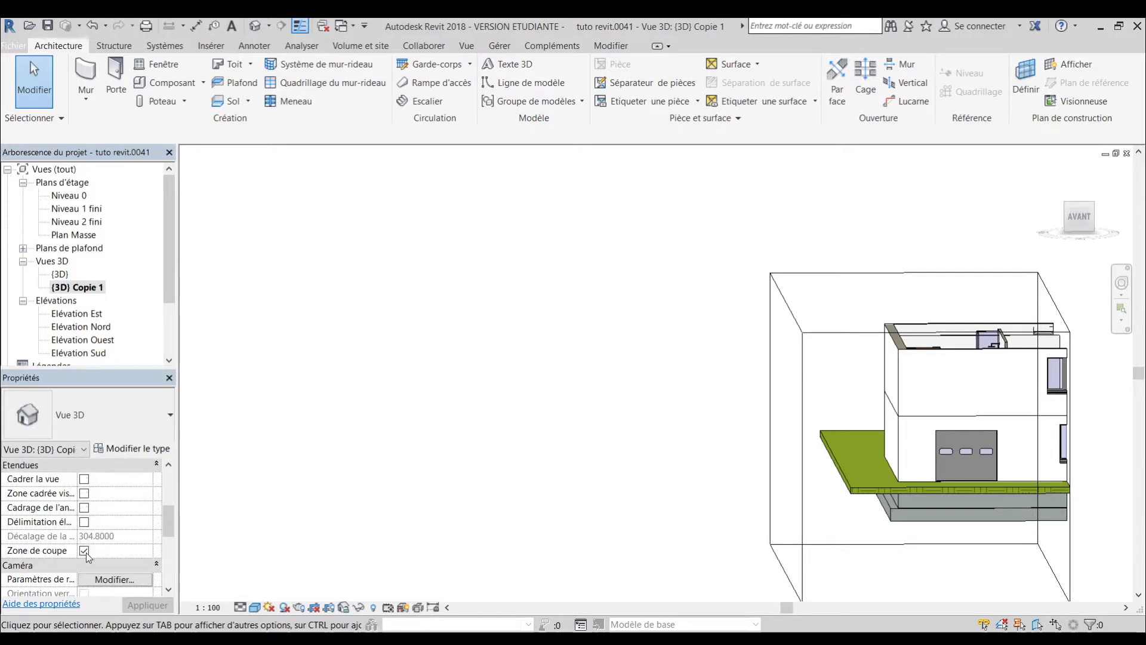
pyautogui.scroll(-3, 556, 397)
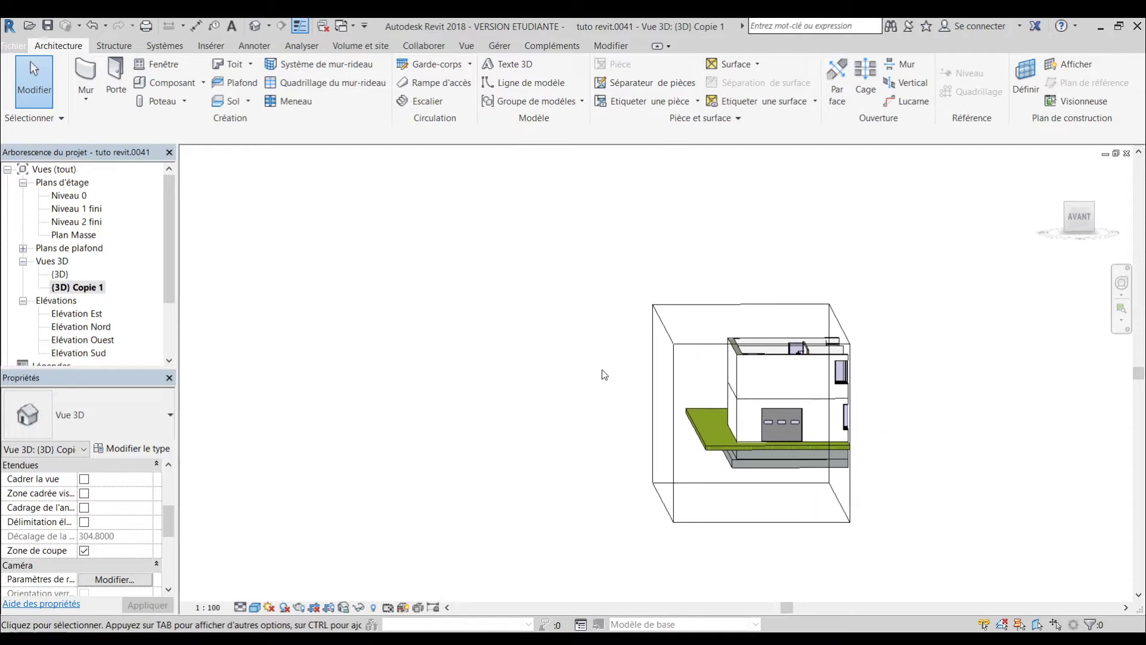
pyautogui.click(674, 366)
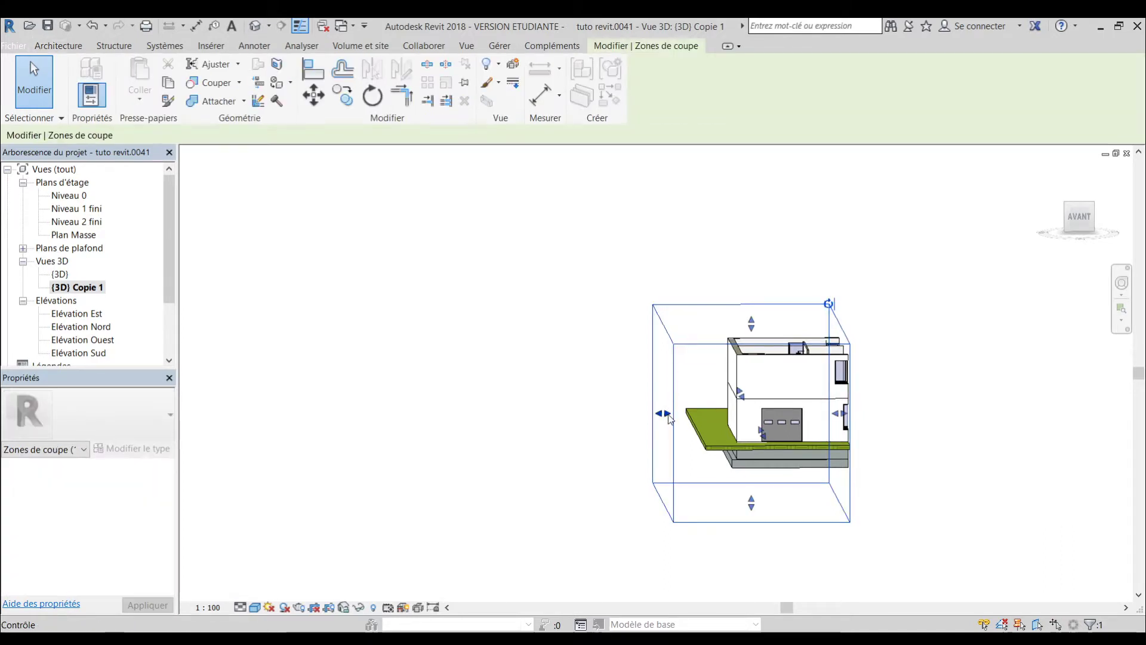
pyautogui.moveTo(667, 413); pyautogui.dragTo(750, 430)
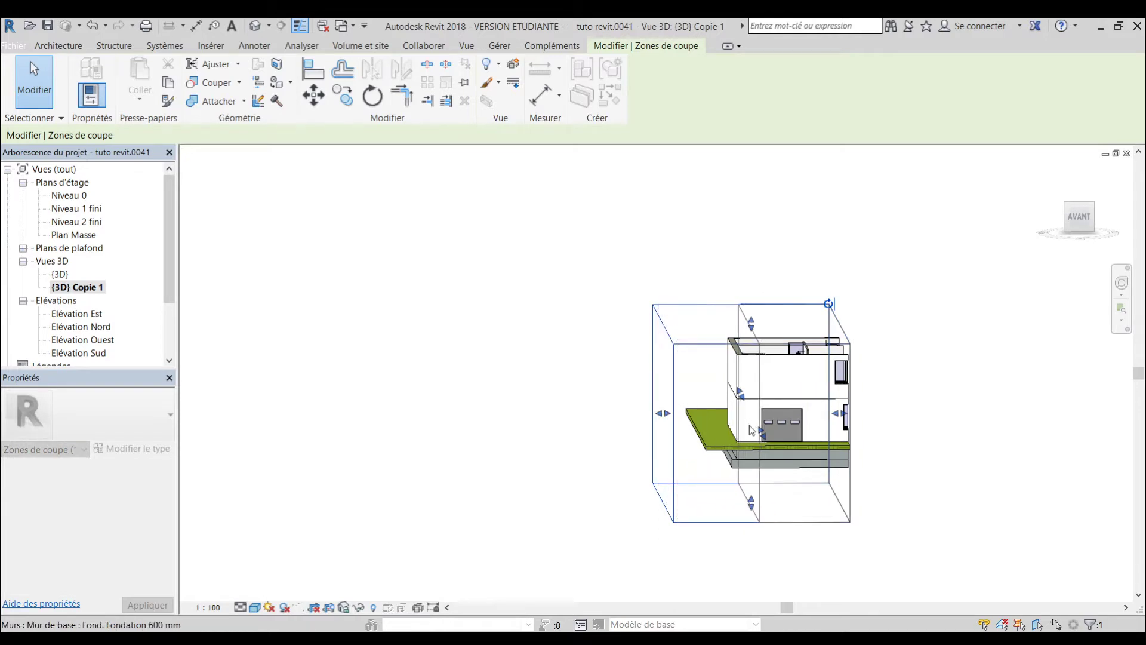
# - Examine the bathroom side of the partition, checking the arched openings against the shower, washbasin and wardrobes
pyautogui.keyDown('shift'); pyautogui.moveTo(537, 416); pyautogui.dragTo(758, 437, button='middle'); pyautogui.keyUp('shift')
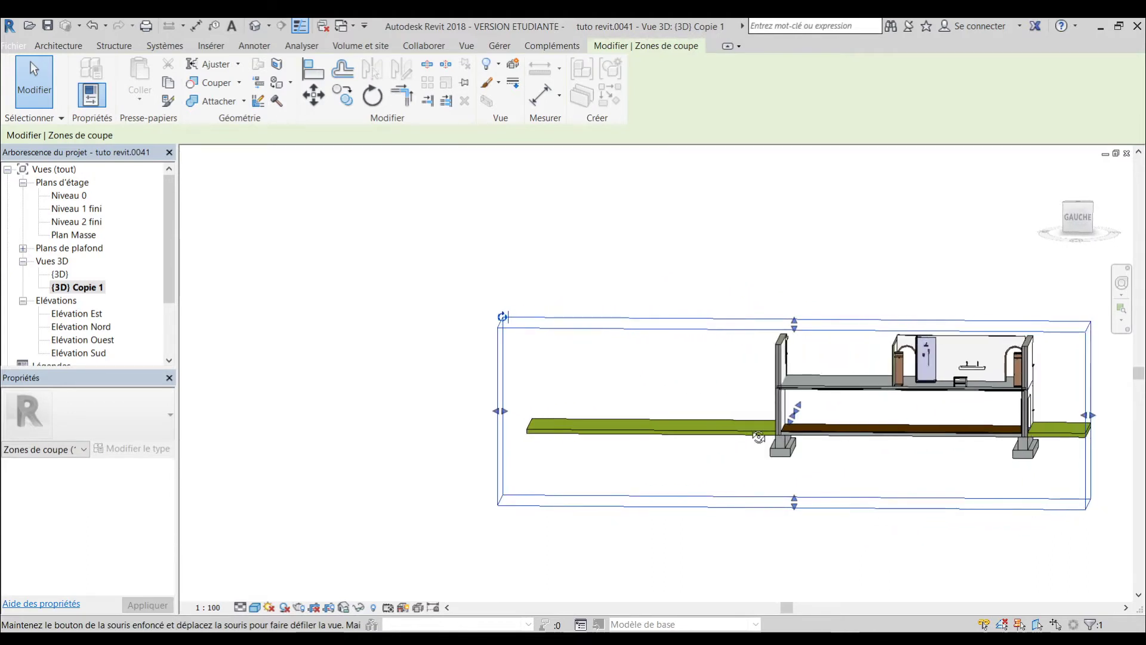
pyautogui.scroll(5, 758, 436)
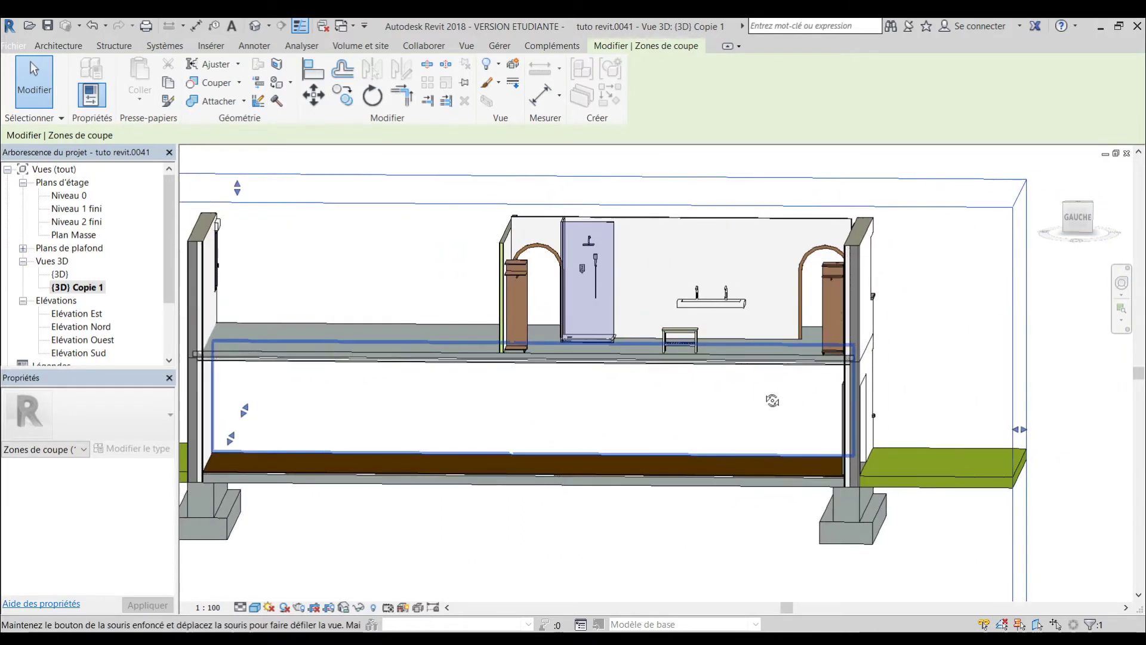
pyautogui.scroll(4, 755, 368)
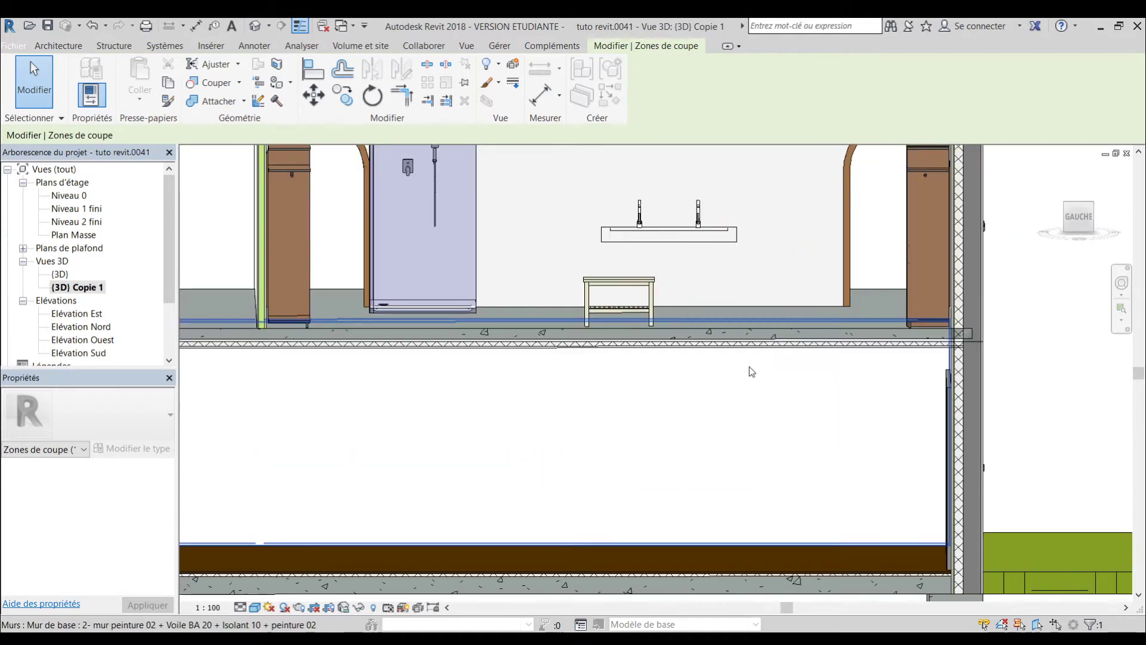
pyautogui.scroll(-3, 754, 377)
pyautogui.scroll(3, 564, 339)
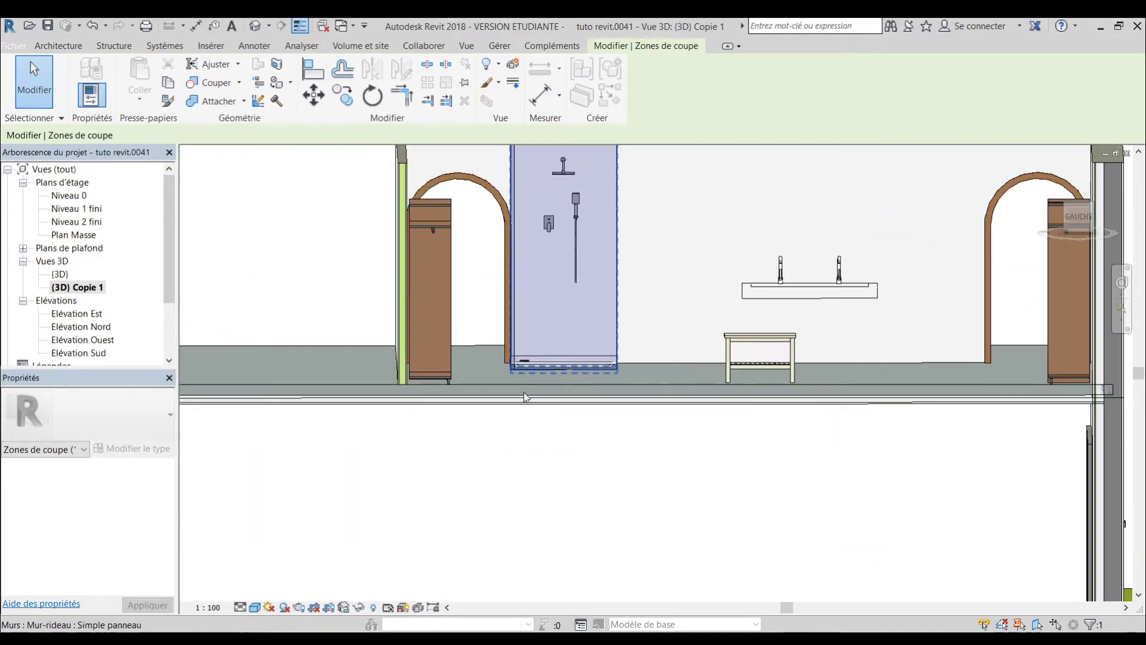
pyautogui.scroll(-4, 612, 384)
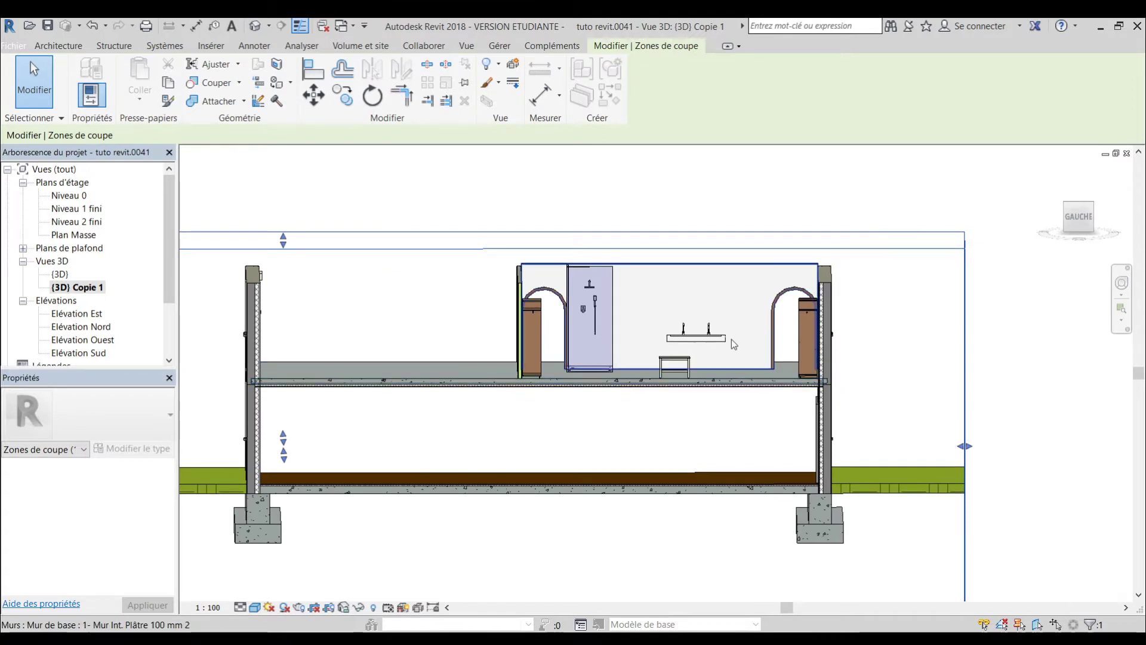
pyautogui.scroll(3, 729, 339)
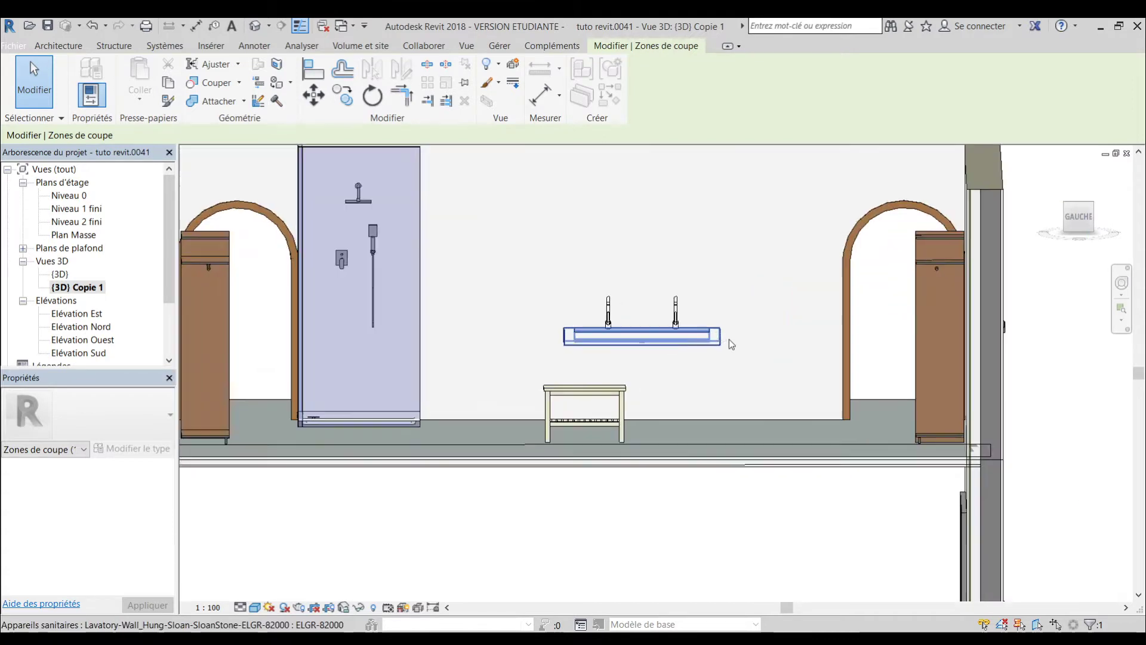
# - Move the wall-hung washbasin together with its two taps horizontally along the partition, towards the arched opening beside the exterior wall
pyautogui.click(691, 340)
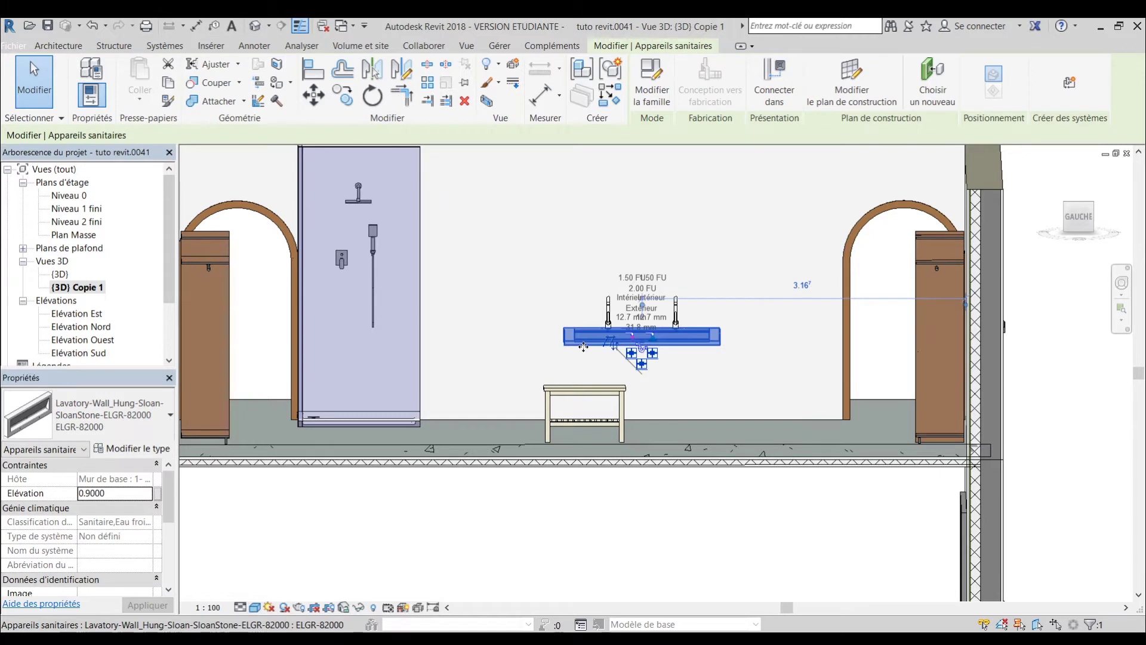
pyautogui.keyDown('ctrl'); pyautogui.click(609, 316); pyautogui.keyUp('ctrl')
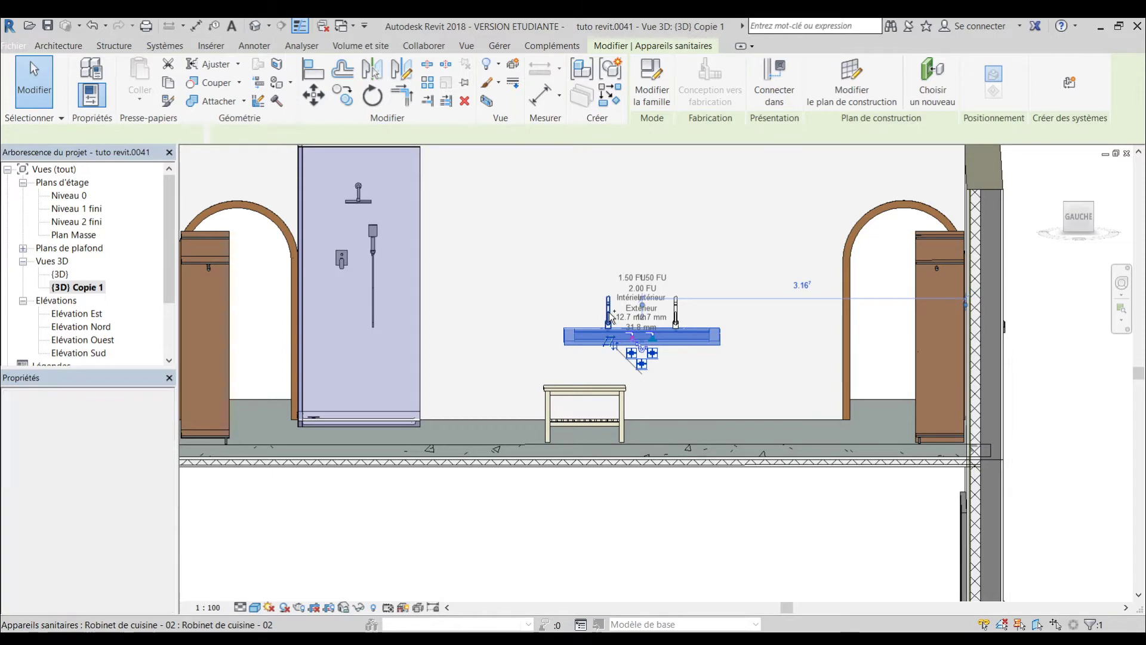
pyautogui.keyDown('ctrl'); pyautogui.click(677, 317); pyautogui.keyUp('ctrl')
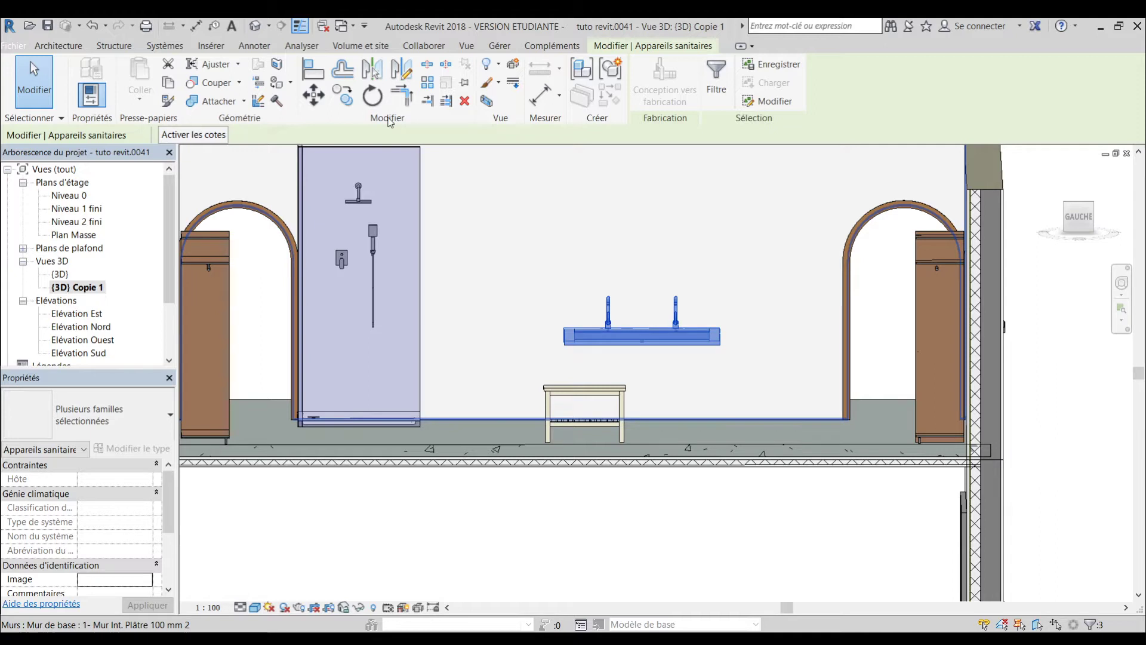
pyautogui.click(315, 95)
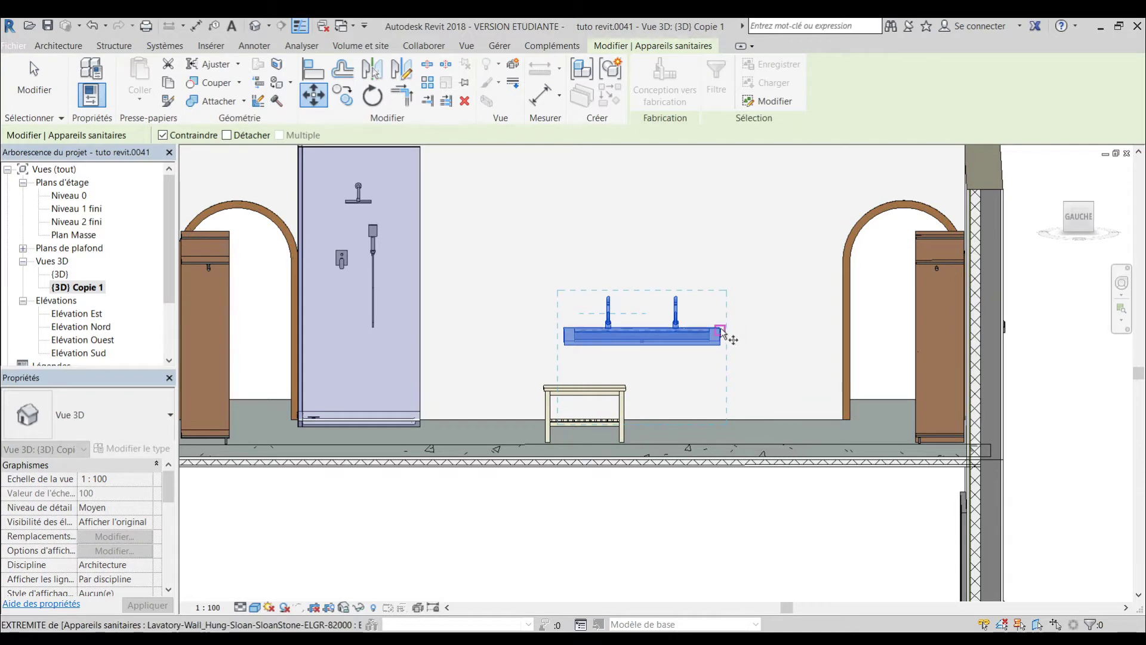
pyautogui.click(721, 331)
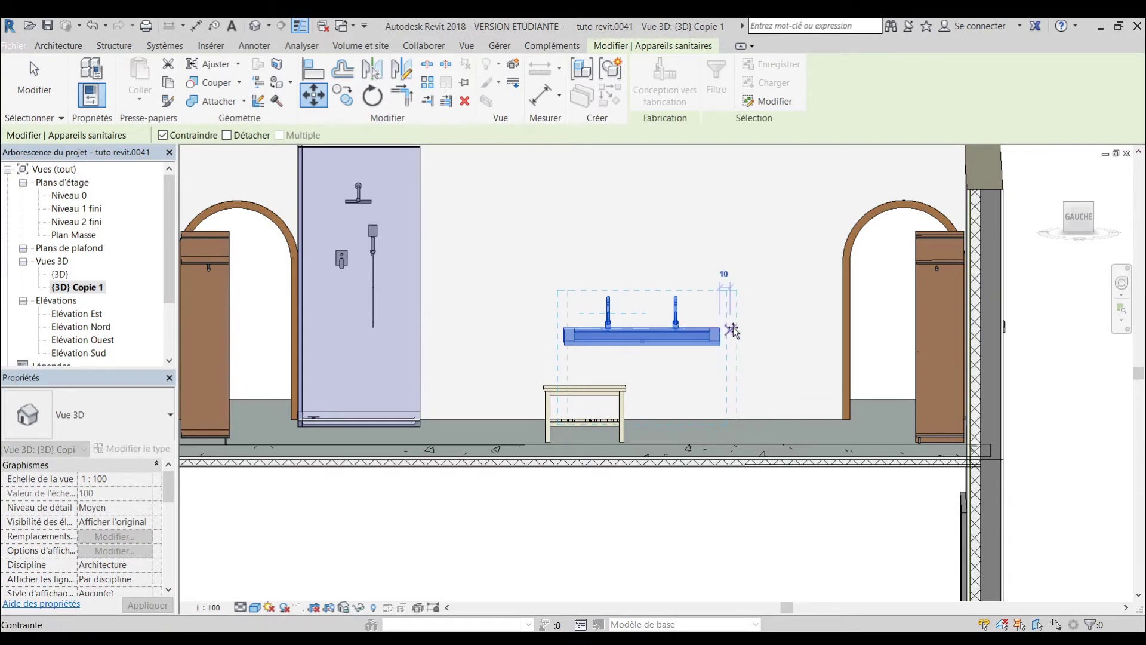
pyautogui.click(820, 330)
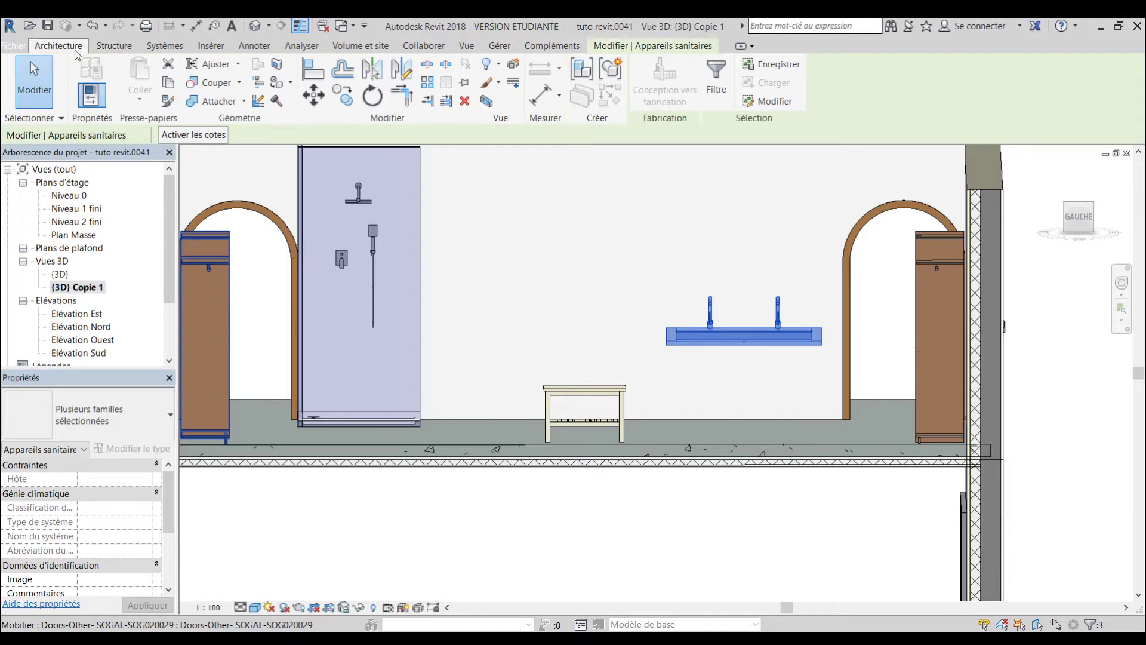
pyautogui.scroll(-2, 589, 330)
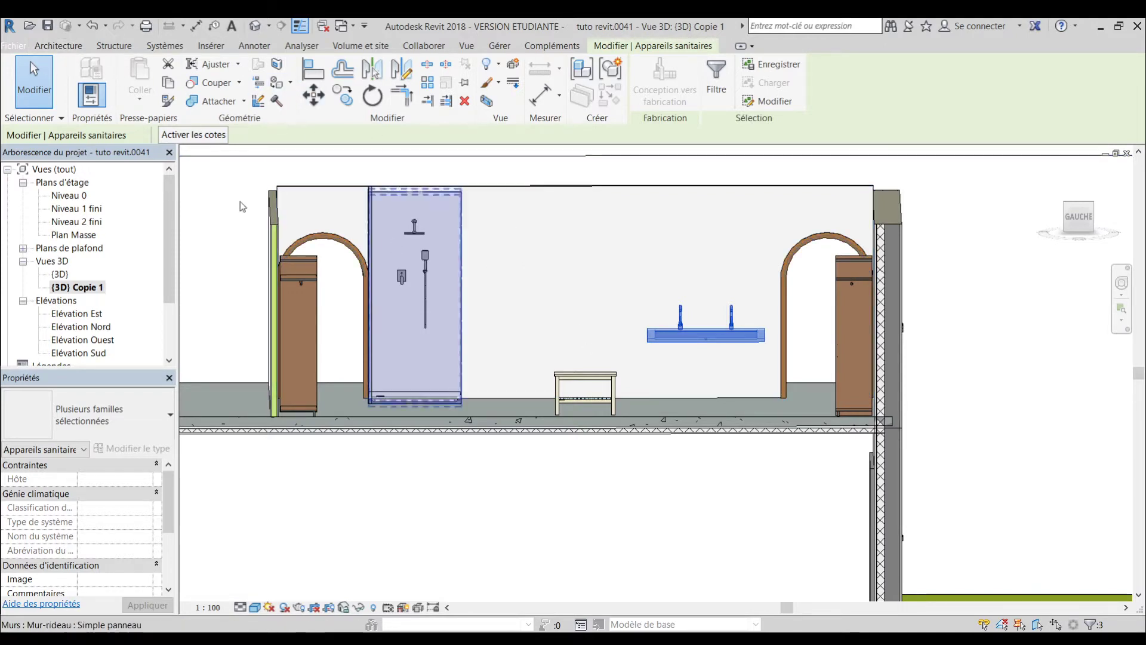
# - Open the Niveau 1 fini floor plan, clear the selection and inspect the shower tray and shower panel against the partition
pyautogui.doubleClick(75, 209)
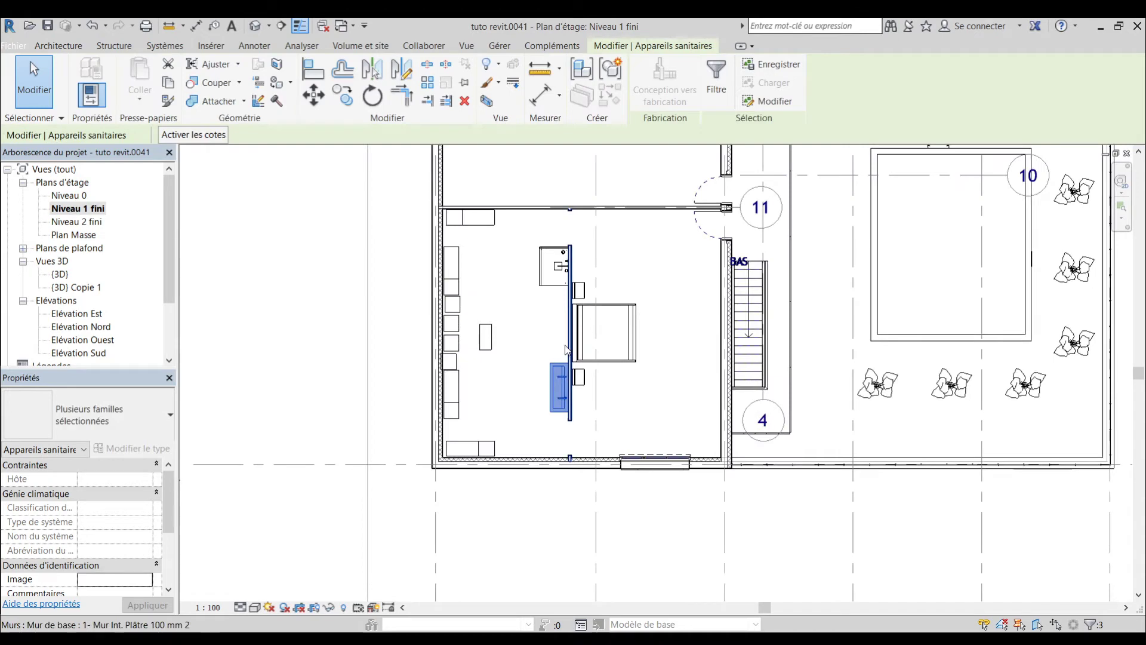
pyautogui.press('Escape')
pyautogui.scroll(4, 570, 358)
pyautogui.moveTo(570, 366); pyautogui.dragTo(575, 406, button='middle')
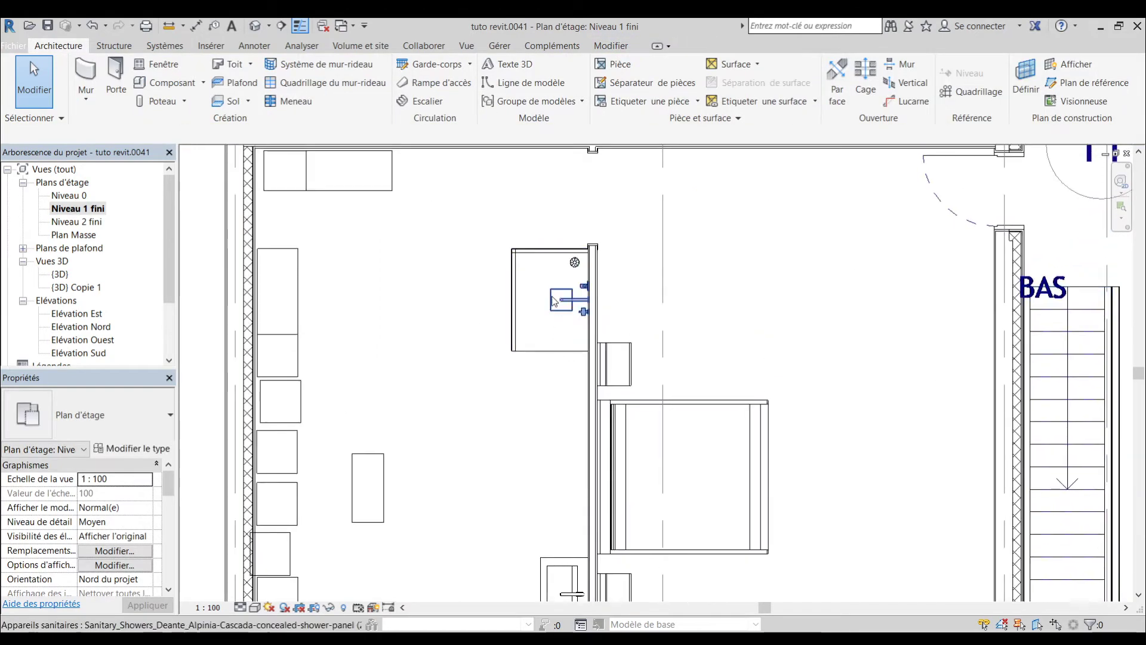
pyautogui.scroll(2, 548, 288)
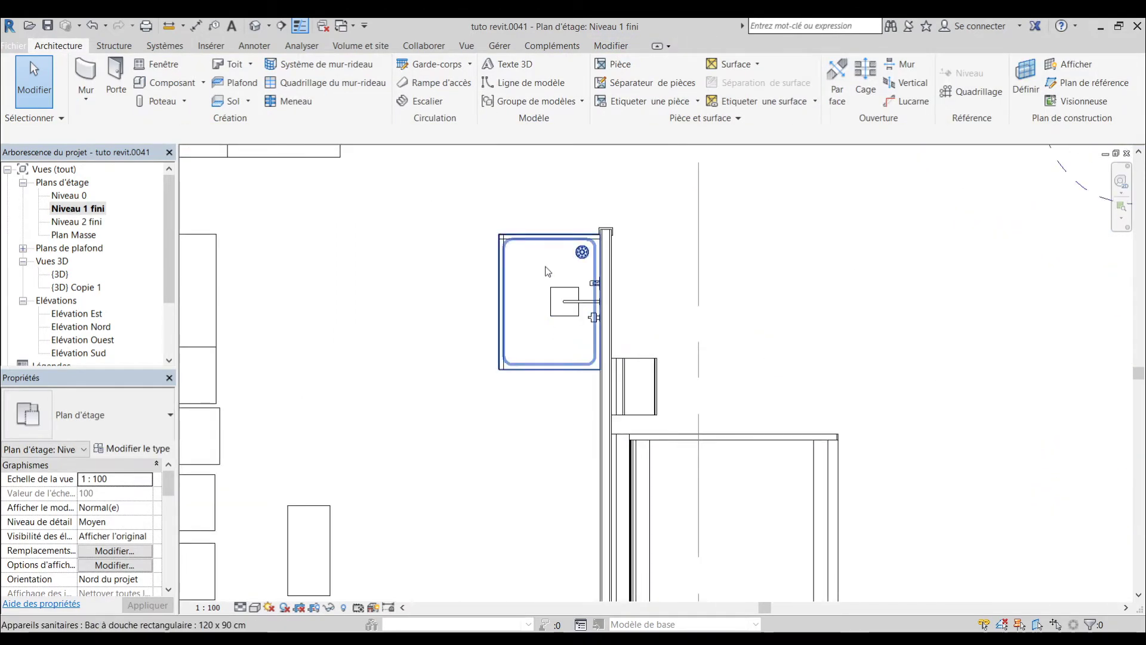
pyautogui.scroll(-1, 548, 271)
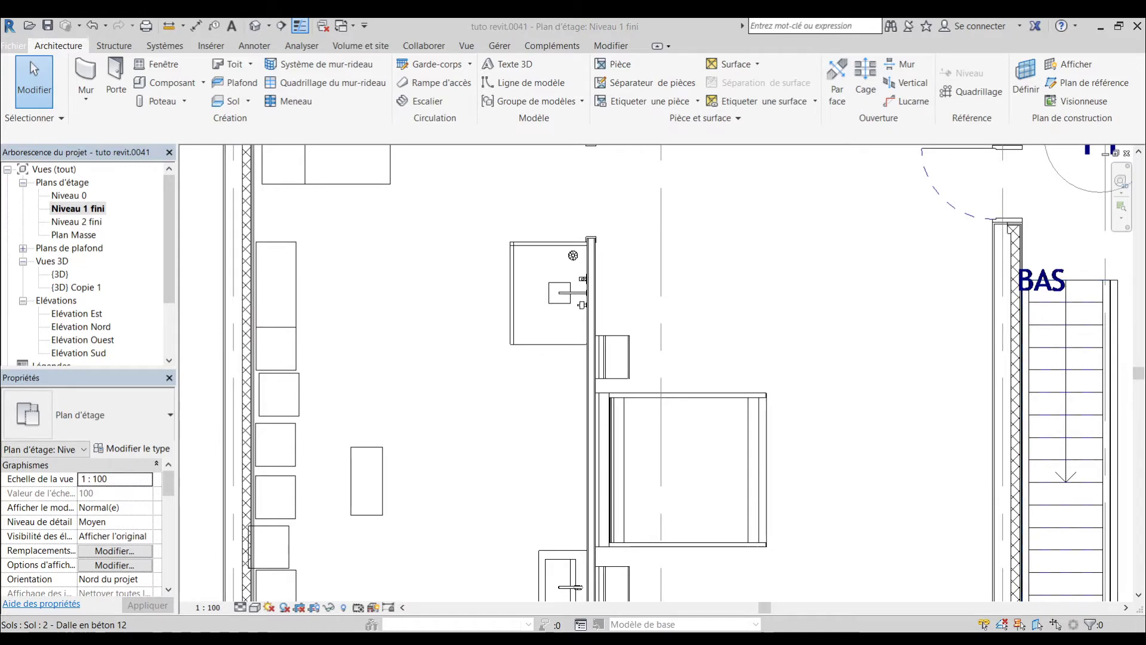
# - Switch to the BIMobject product page in the browser and search the catalogue for "douche"
pyautogui.click(475, 632)
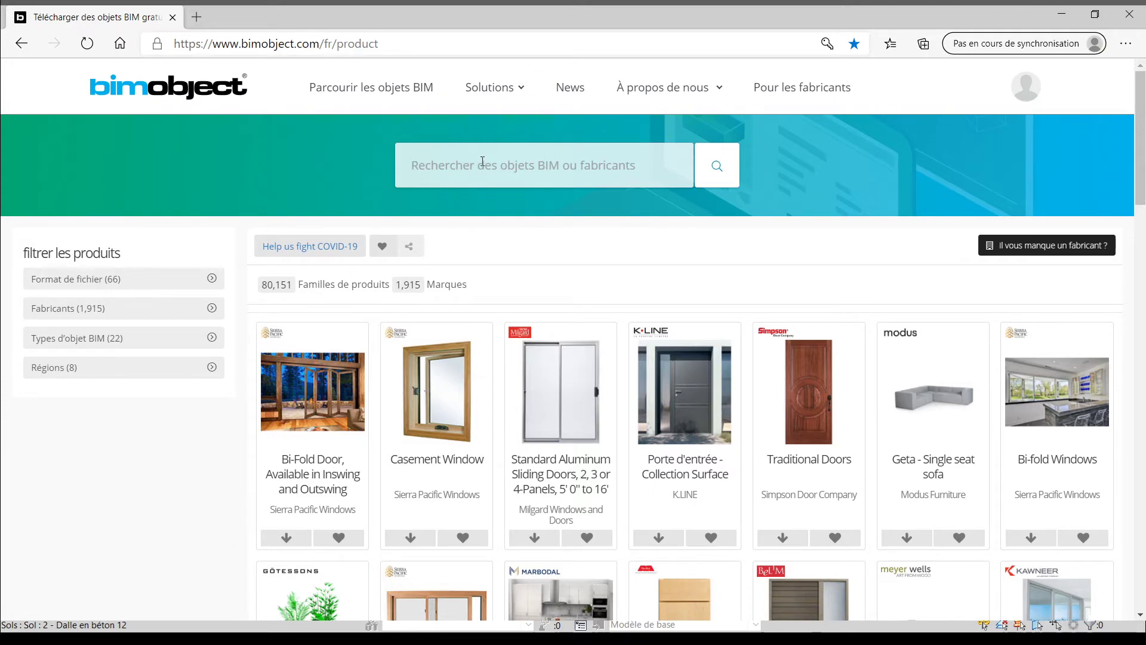
pyautogui.click(166, 90)
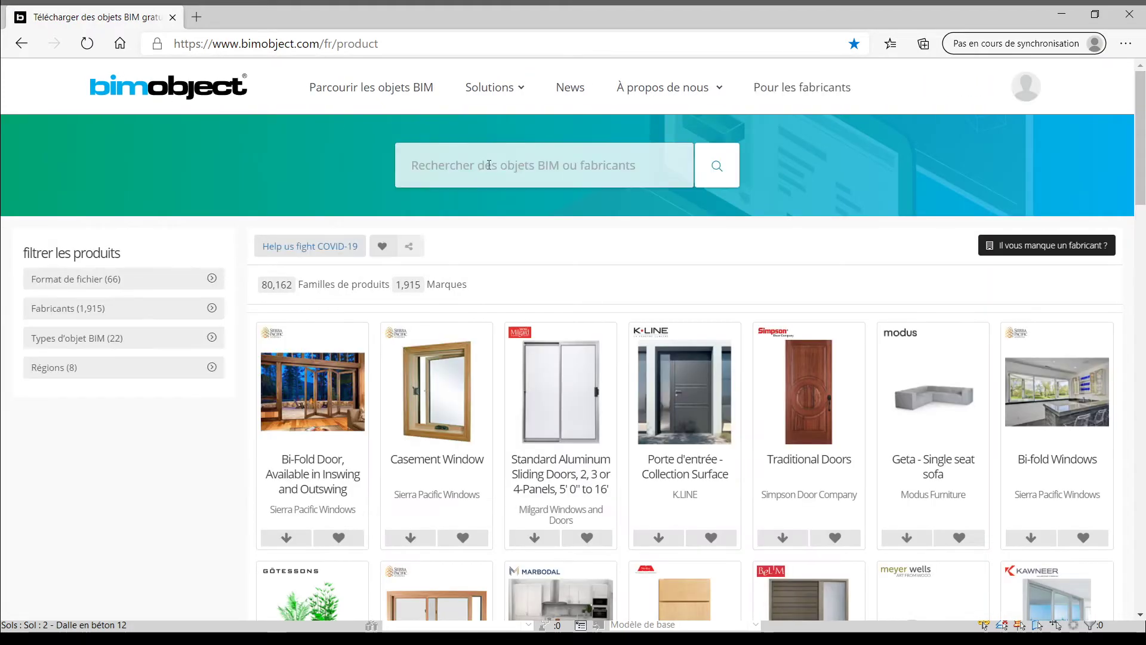
pyautogui.click(492, 172)
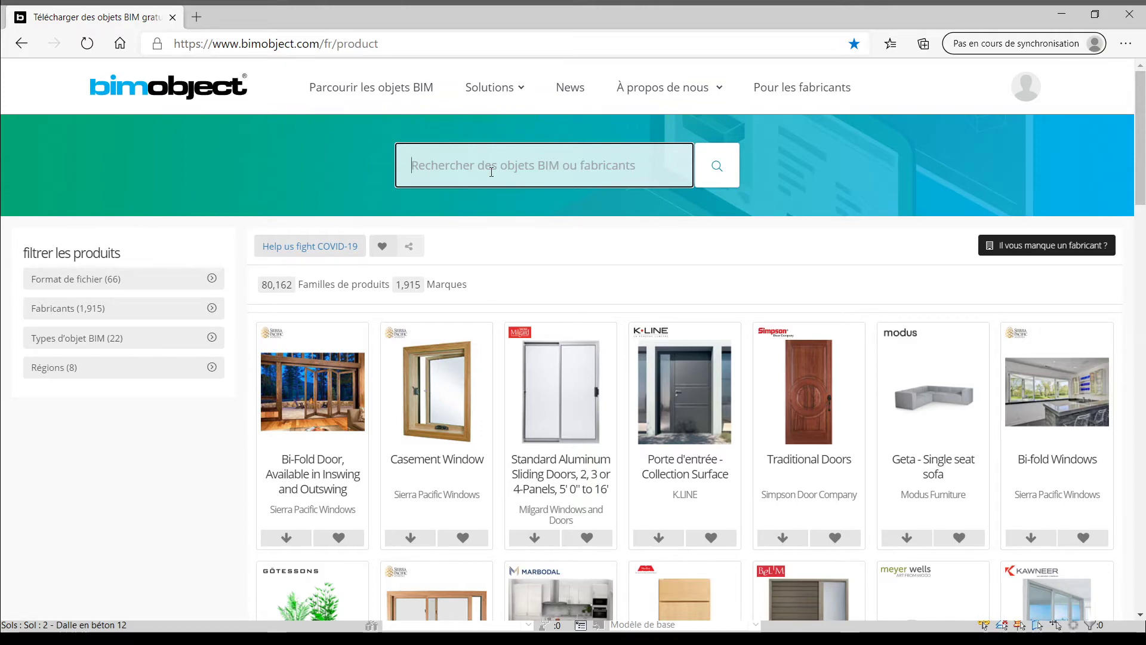
pyautogui.write('douche')
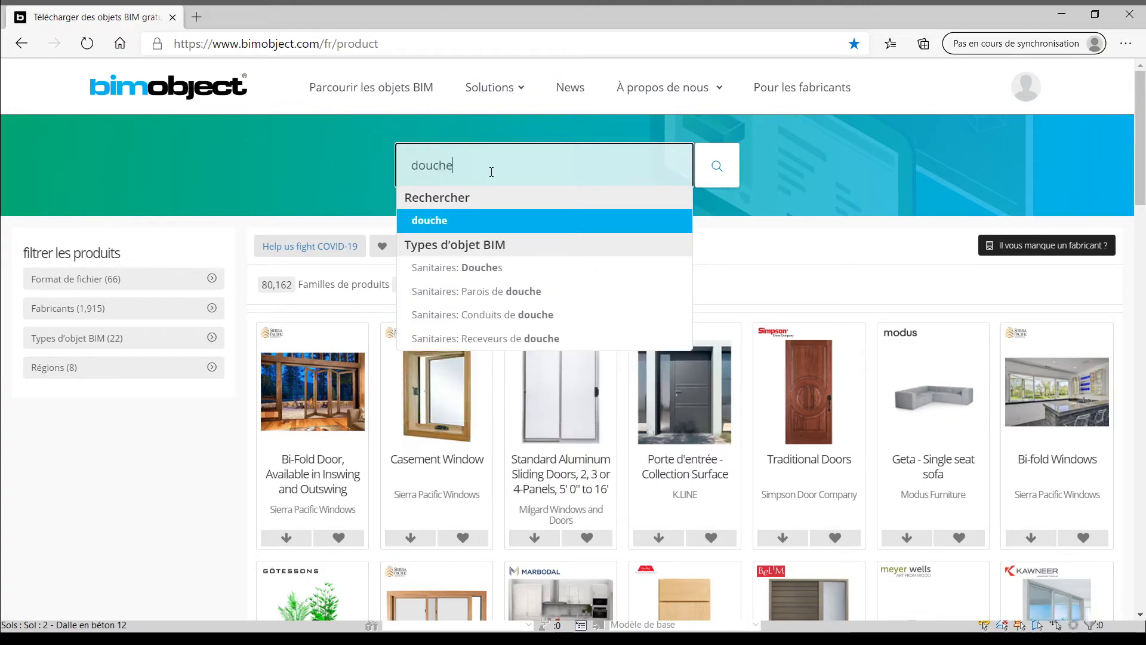
pyautogui.write('s')
pyautogui.press('BackSpace')
pyautogui.press('Return')
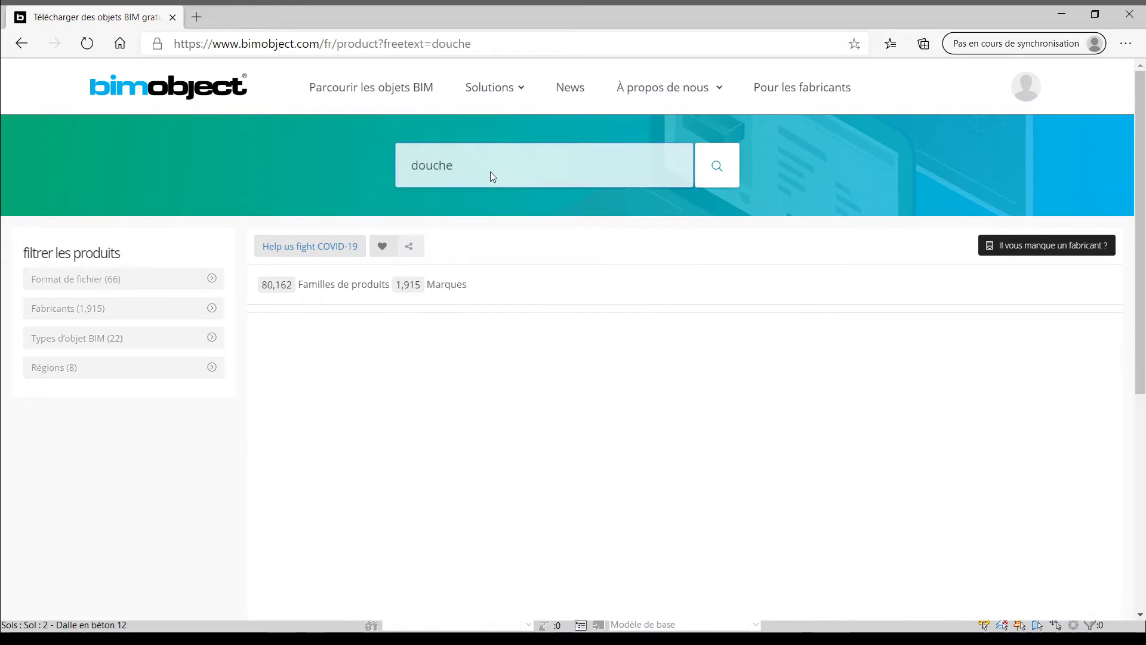
# - Browse the "douche" results on BIMobject, comparing the shower tray models and their dimensions
pyautogui.scroll(-15, 779, 318)
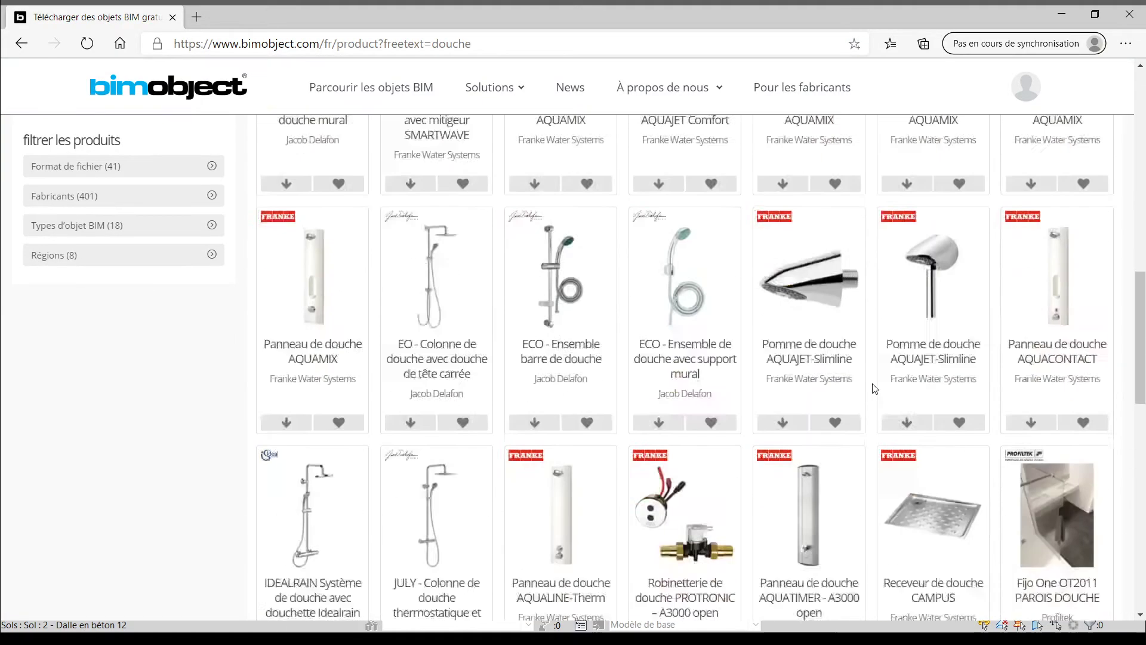
pyautogui.scroll(-10, 873, 389)
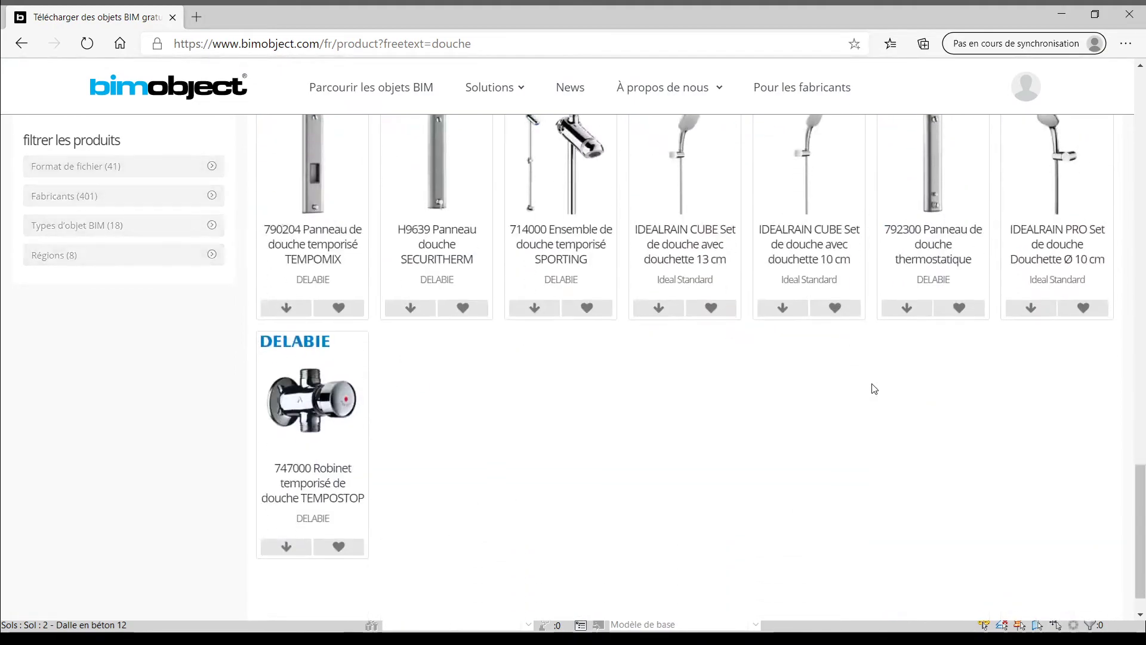
pyautogui.scroll(-10, 873, 389)
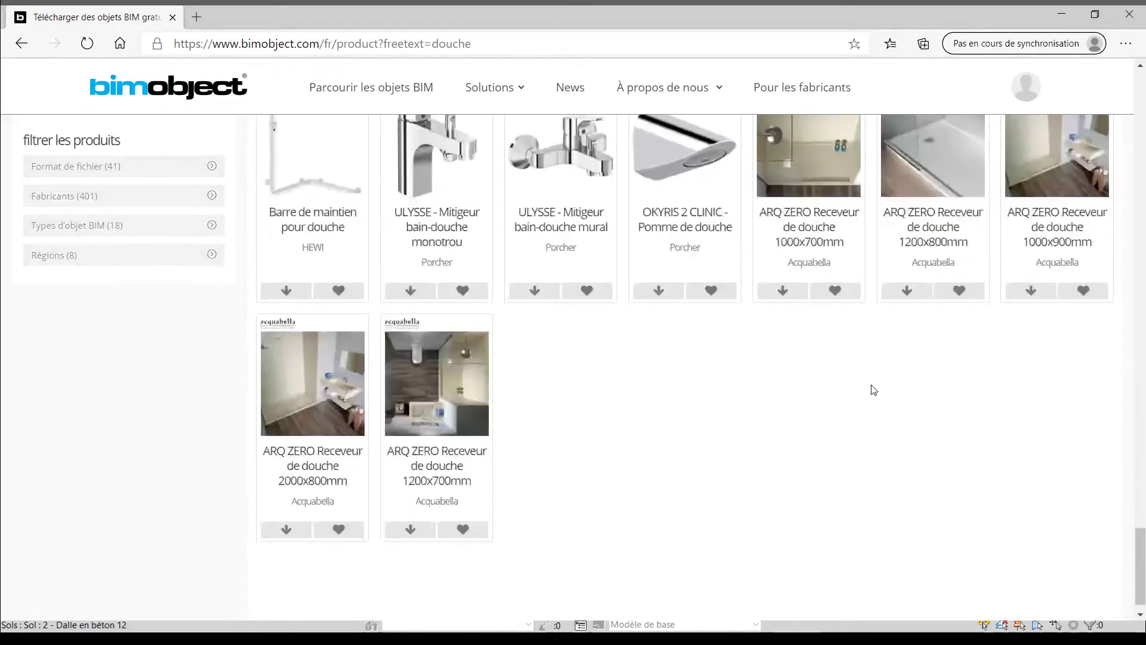
pyautogui.scroll(-5, 874, 389)
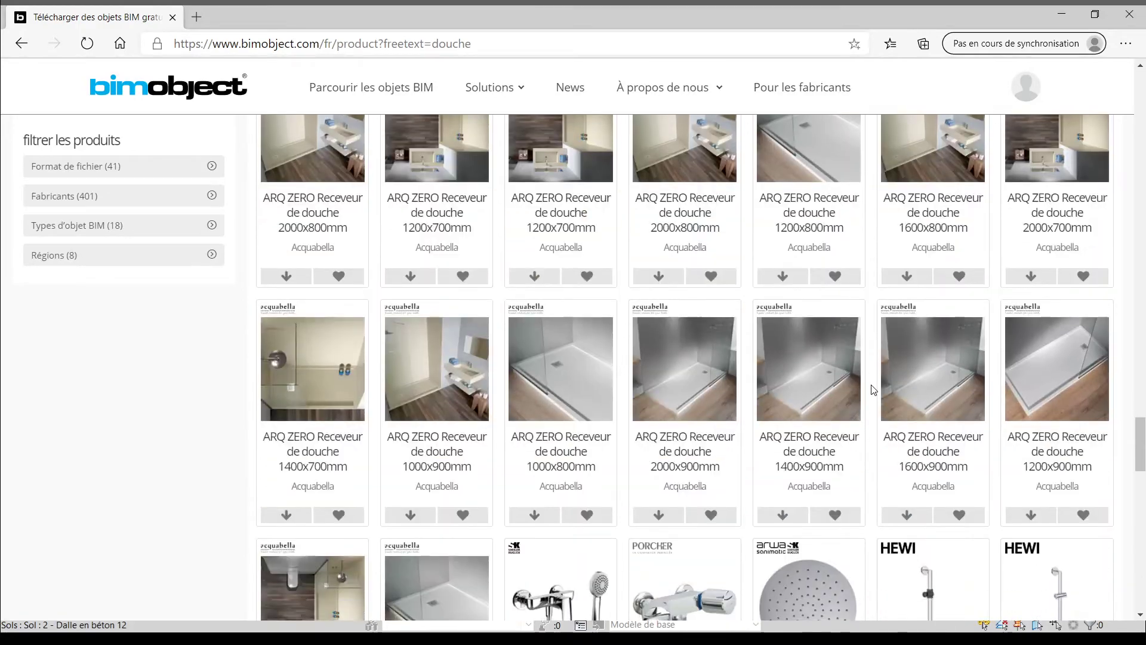
pyautogui.scroll(-5, 873, 388)
pyautogui.scroll(5, 873, 389)
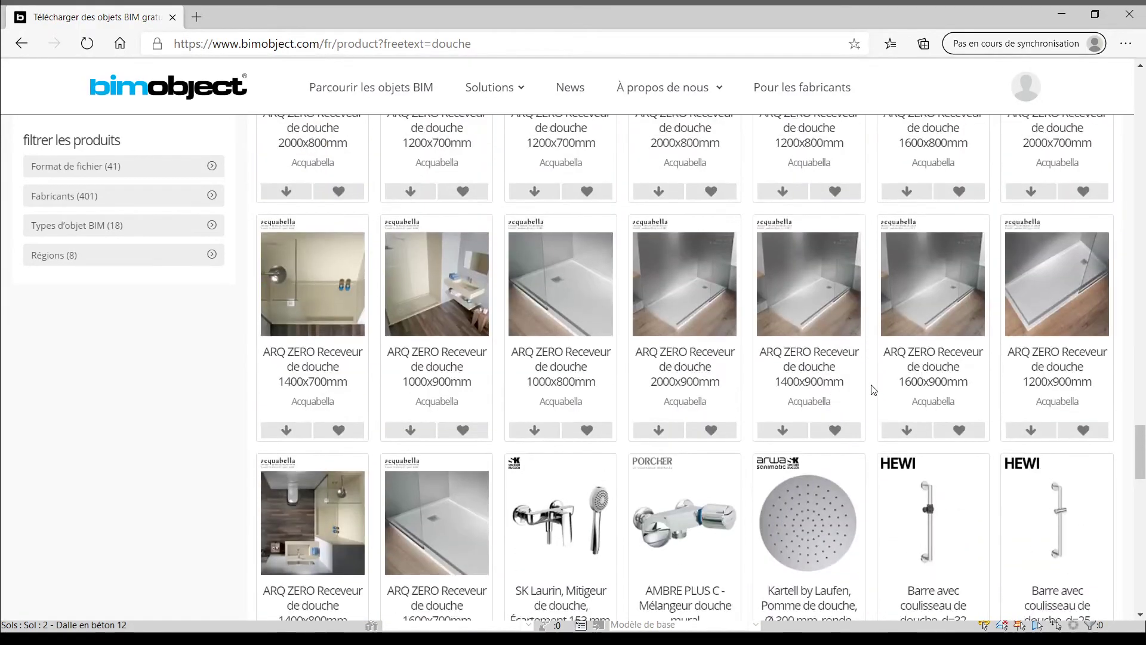
pyautogui.scroll(-20, 873, 388)
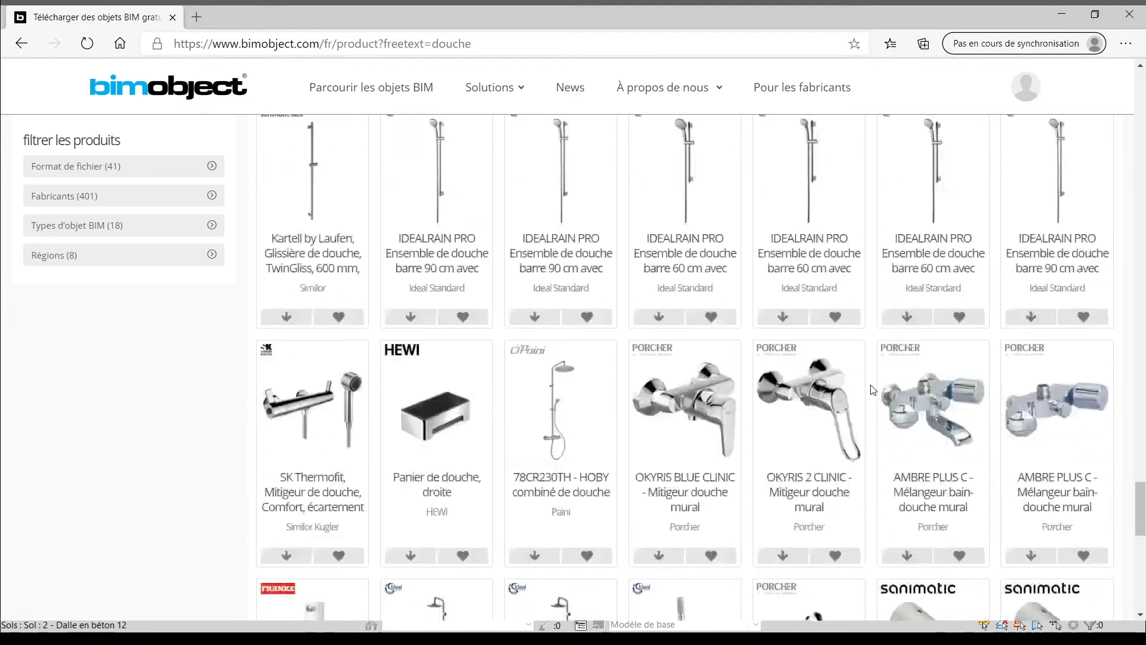
pyautogui.scroll(-20, 873, 389)
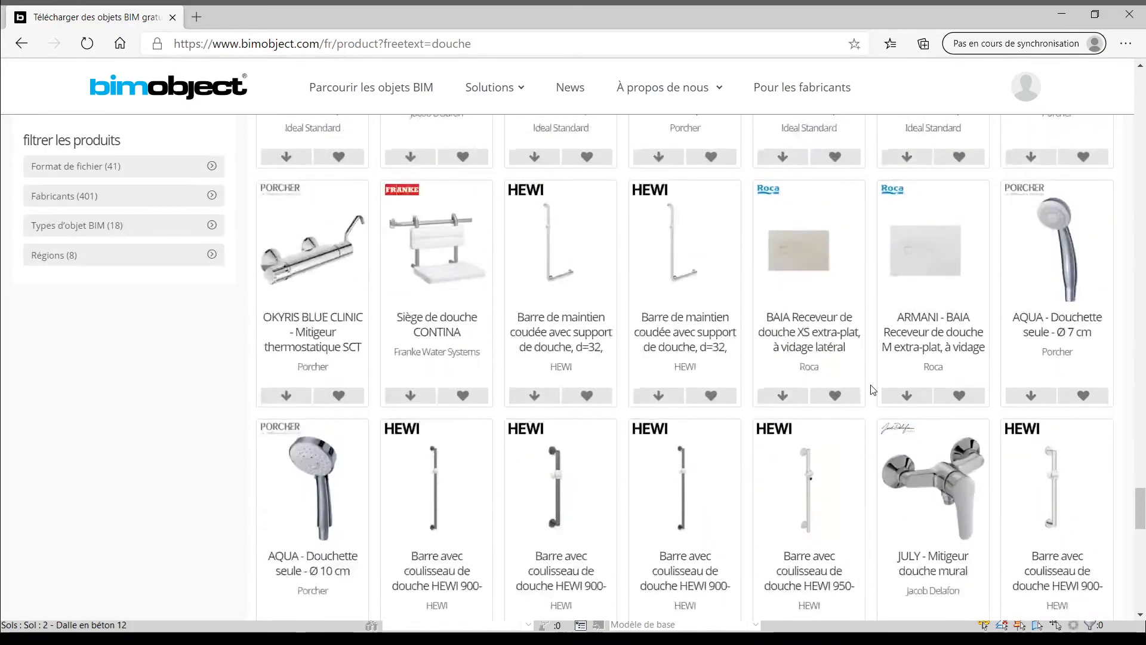
pyautogui.scroll(-15, 874, 389)
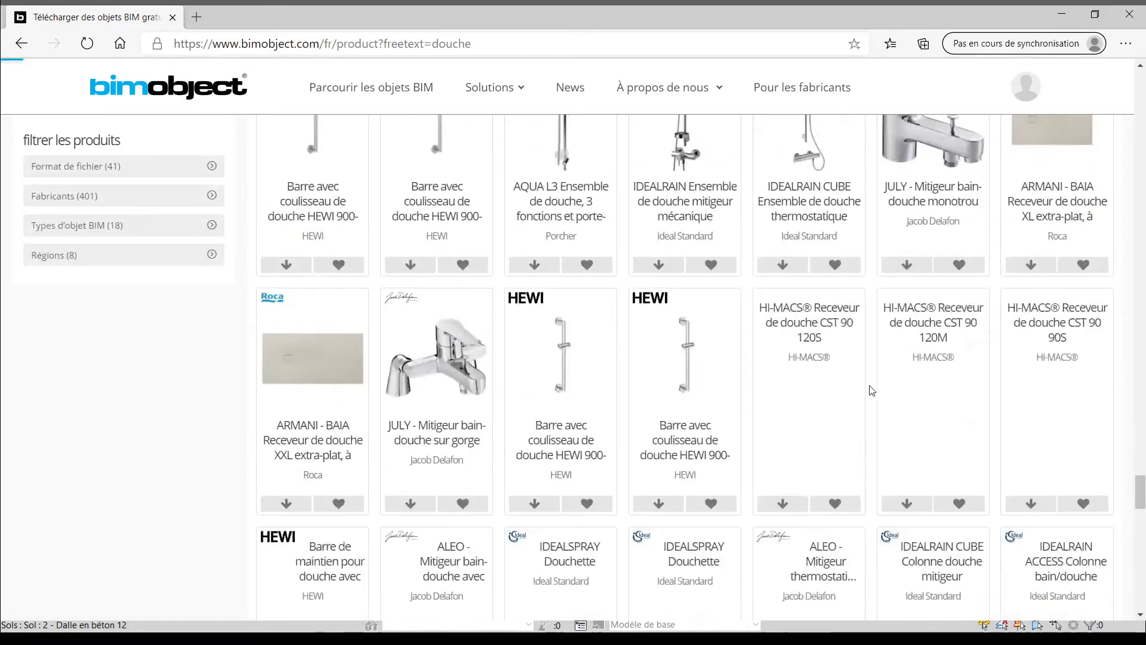
pyautogui.scroll(-15, 872, 389)
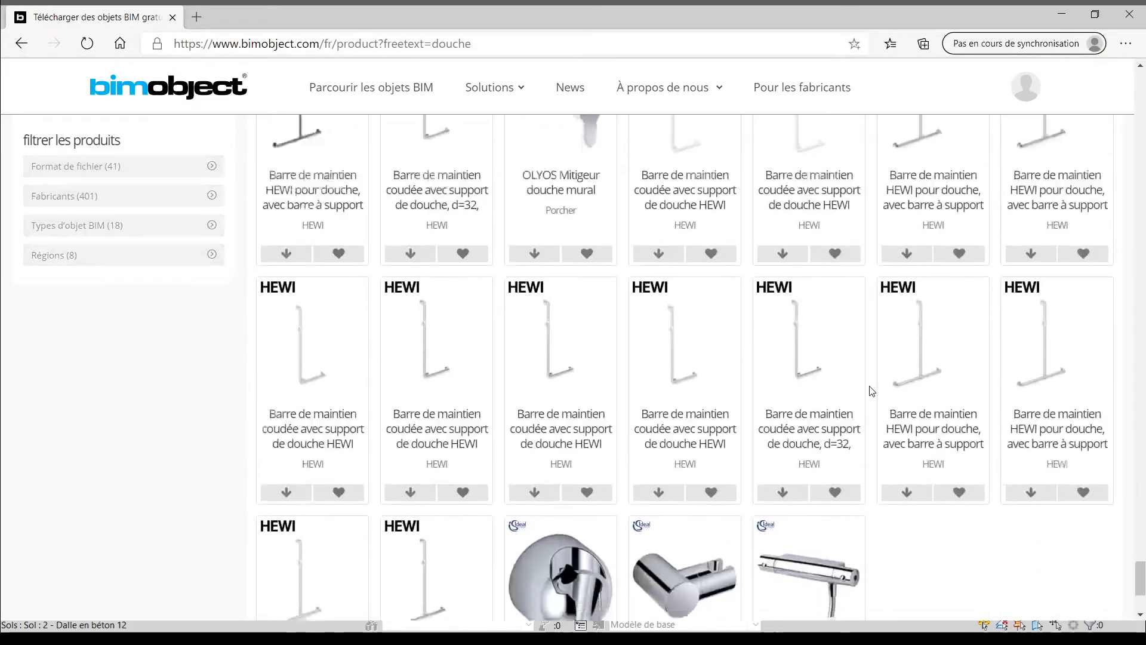
pyautogui.scroll(-13, 871, 389)
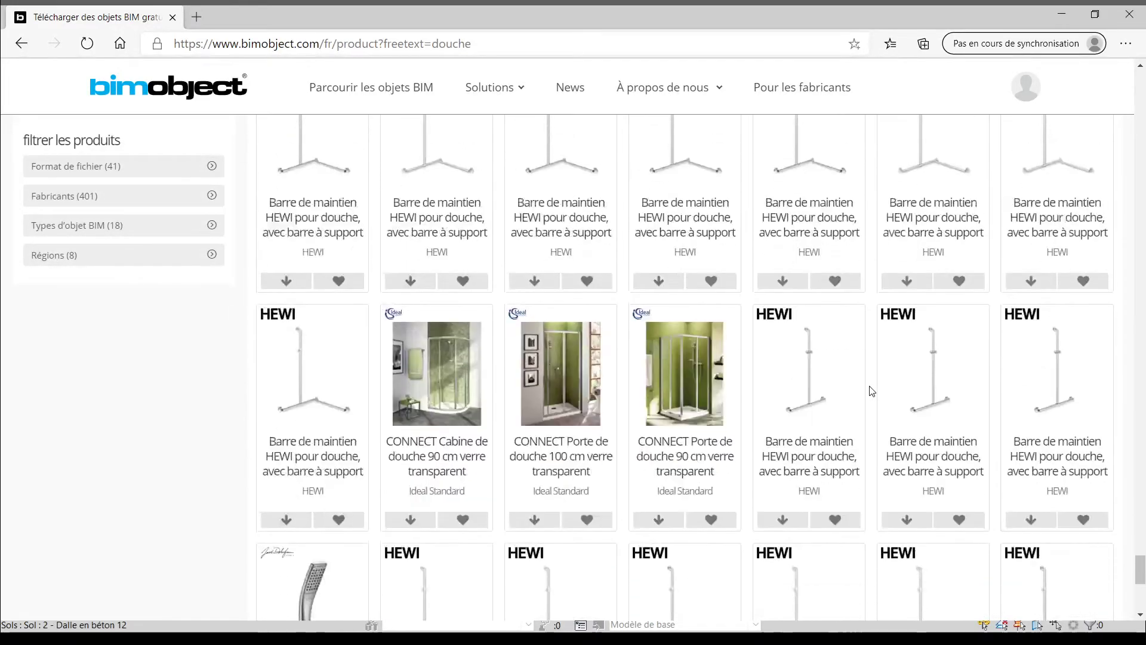
pyautogui.scroll(-7, 871, 391)
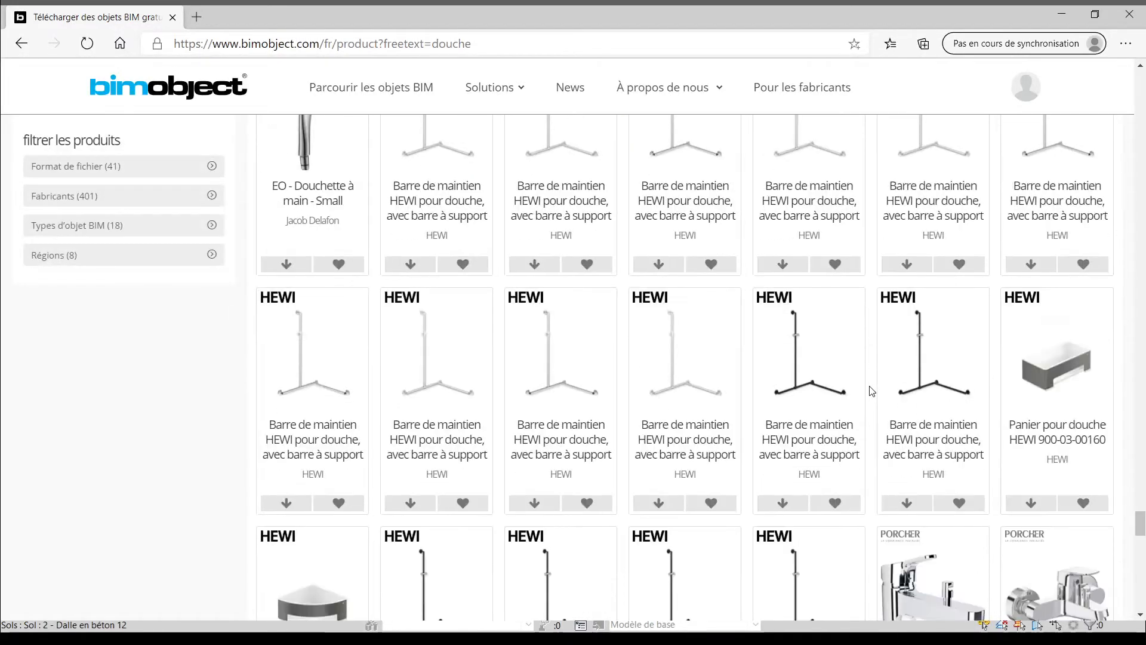
pyautogui.scroll(-15, 872, 391)
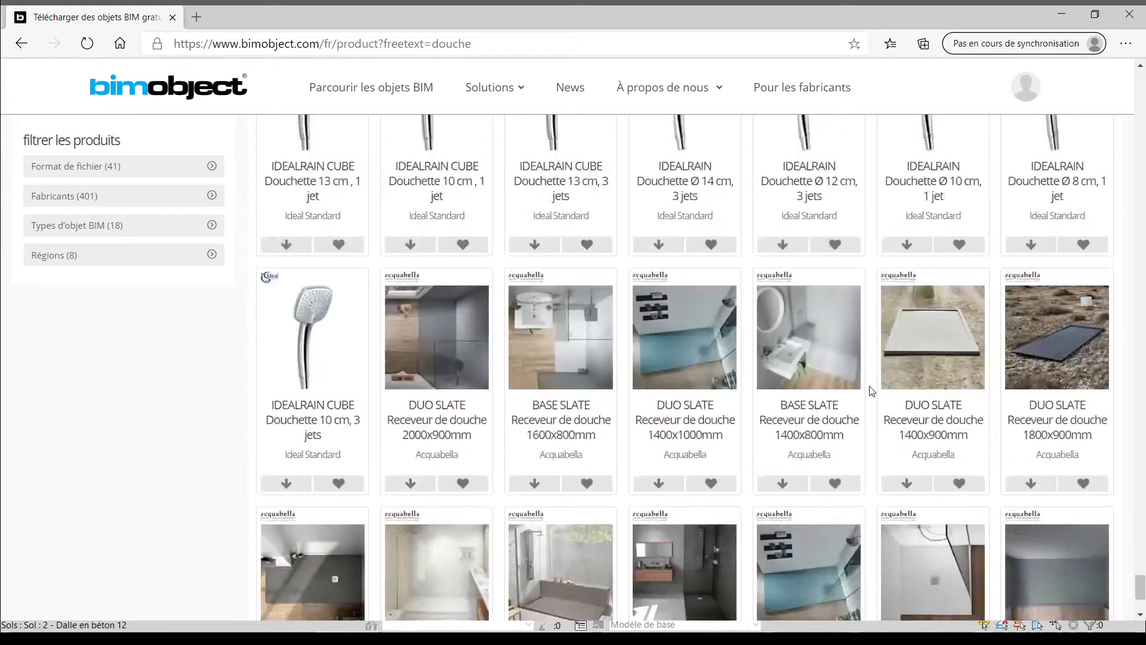
pyautogui.scroll(-5, 872, 391)
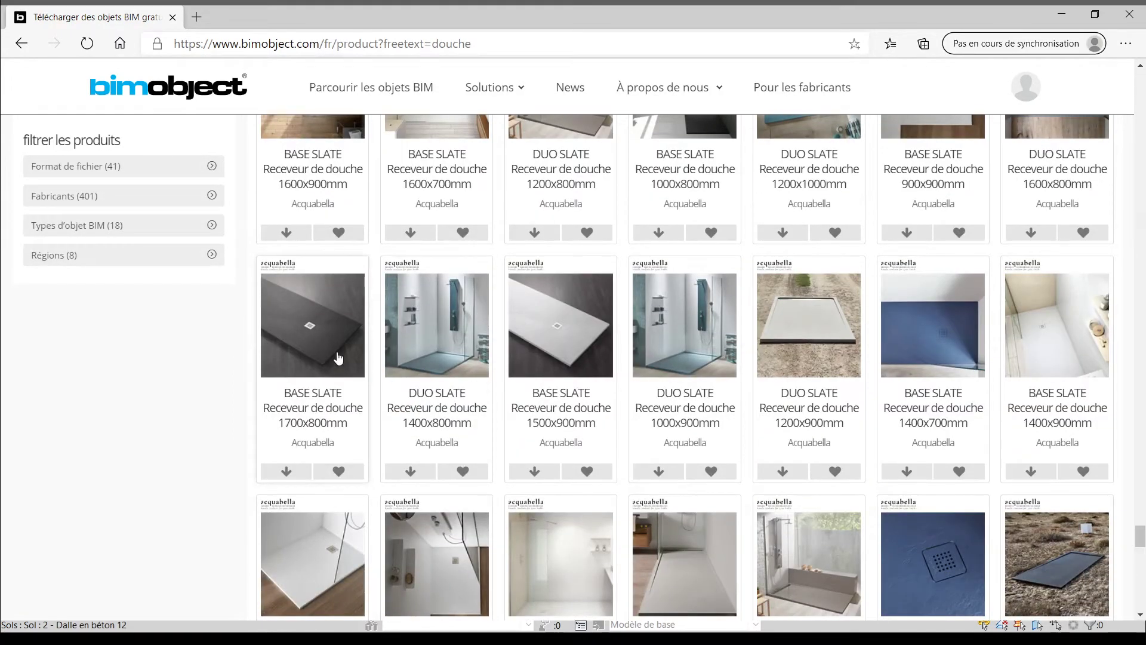
pyautogui.scroll(1, 338, 357)
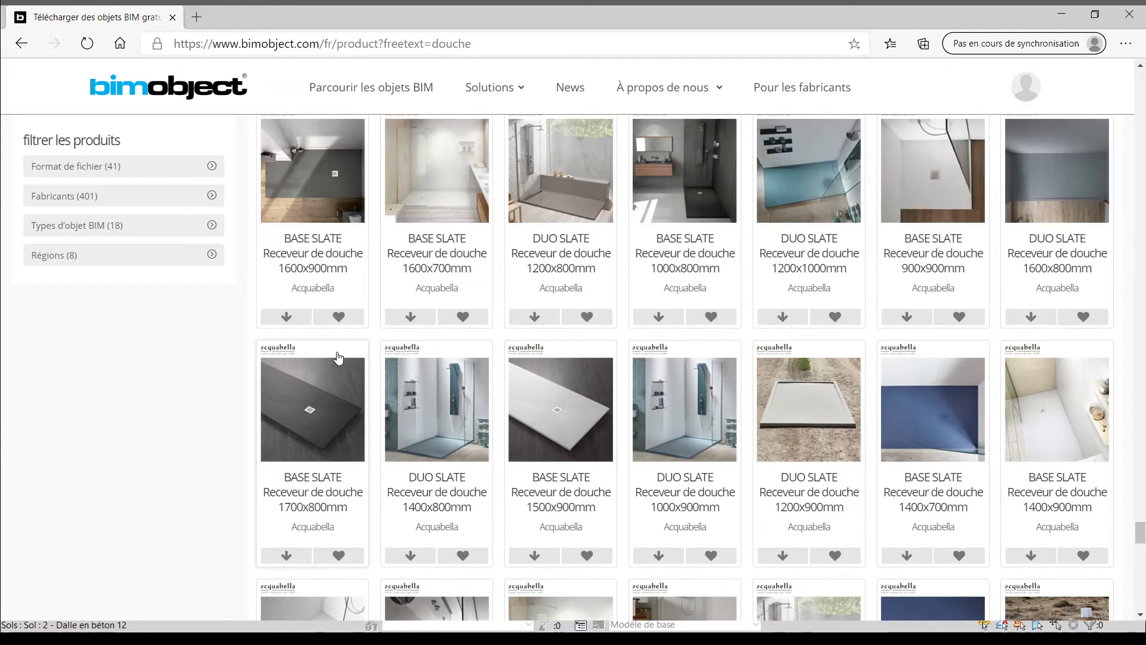
pyautogui.scroll(-1, 338, 356)
pyautogui.scroll(3, 338, 357)
# - Download the Acquabella BASE SLATE 1700x800mm shower tray as a Revit .rfa family and open the file in Revit
pyautogui.click(296, 559)
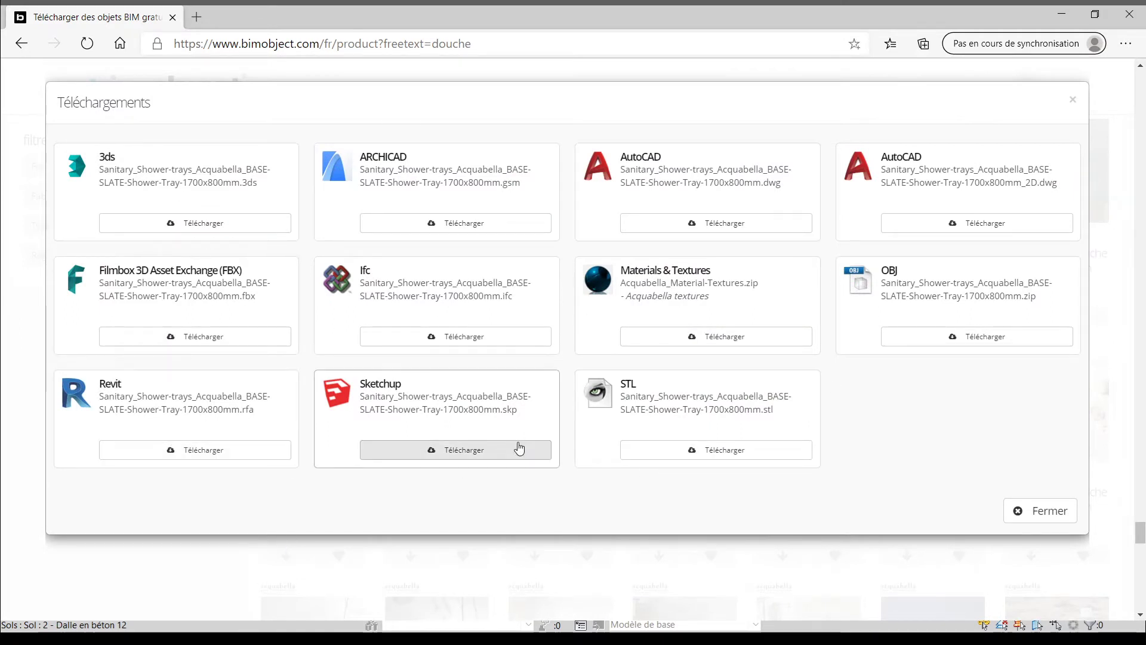
pyautogui.click(199, 453)
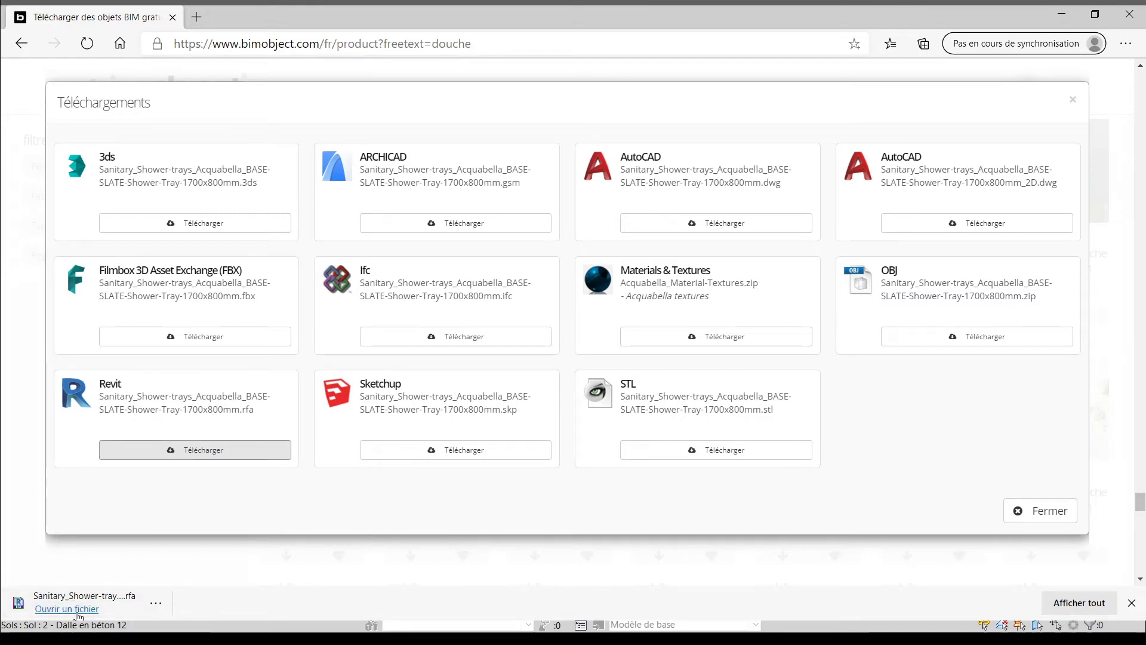
pyautogui.click(75, 609)
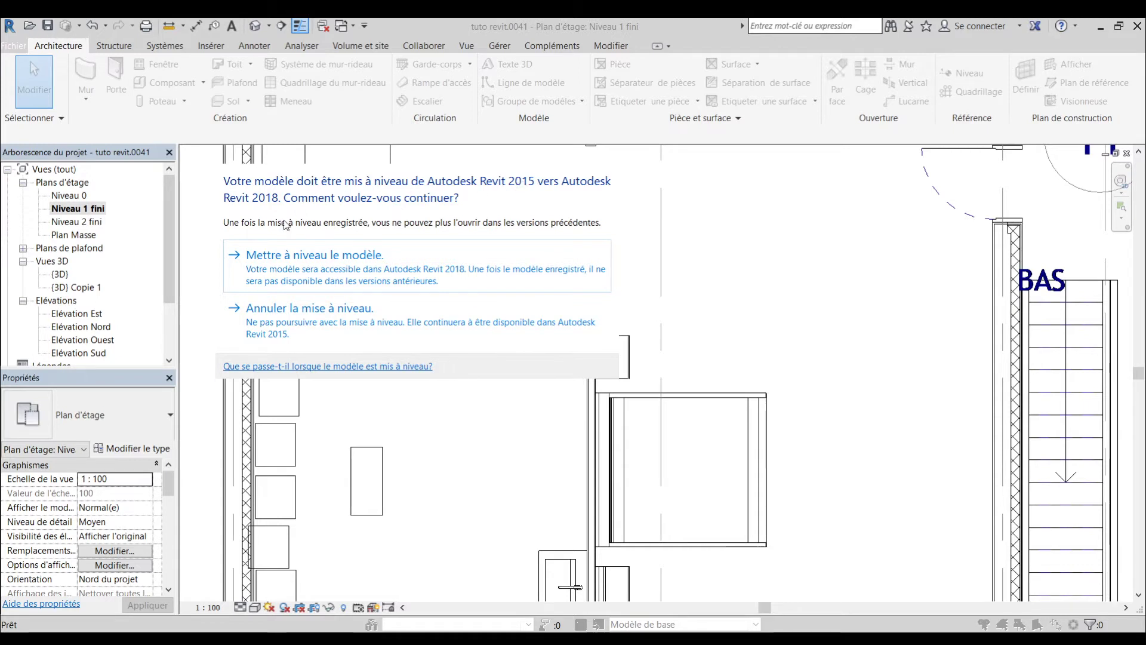
# - Upgrade the shower tray family to Revit 2018 and load it into the tuto revit.0041 project without placing an instance
pyautogui.click(316, 262)
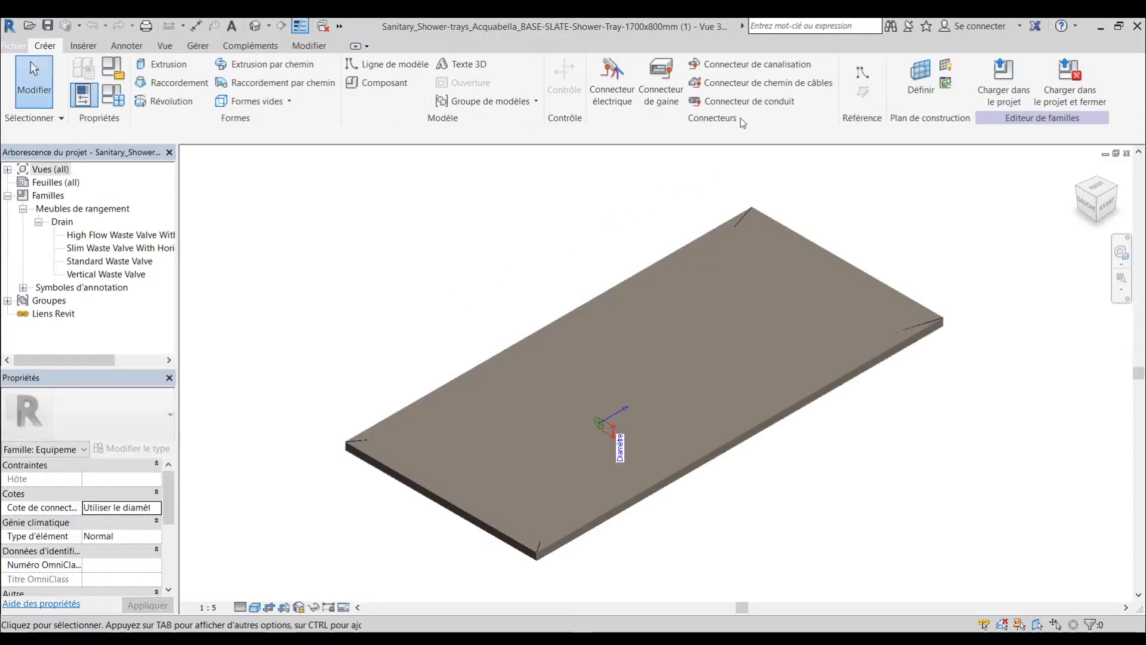
pyautogui.click(1007, 84)
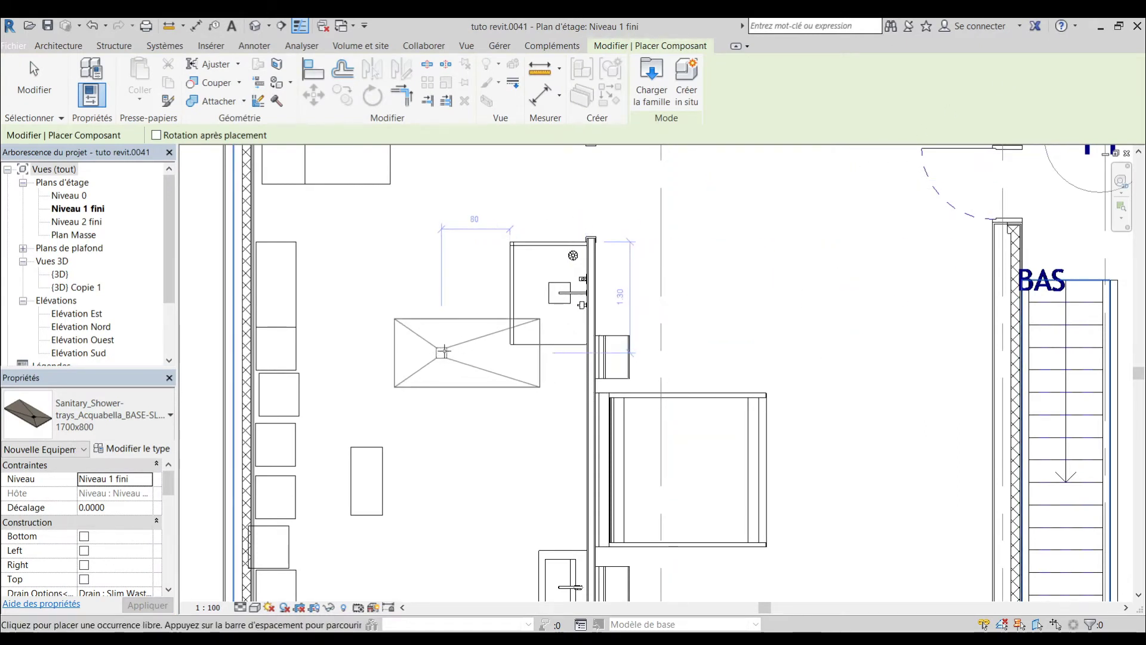
pyautogui.press('Escape')
pyautogui.press('Escape')
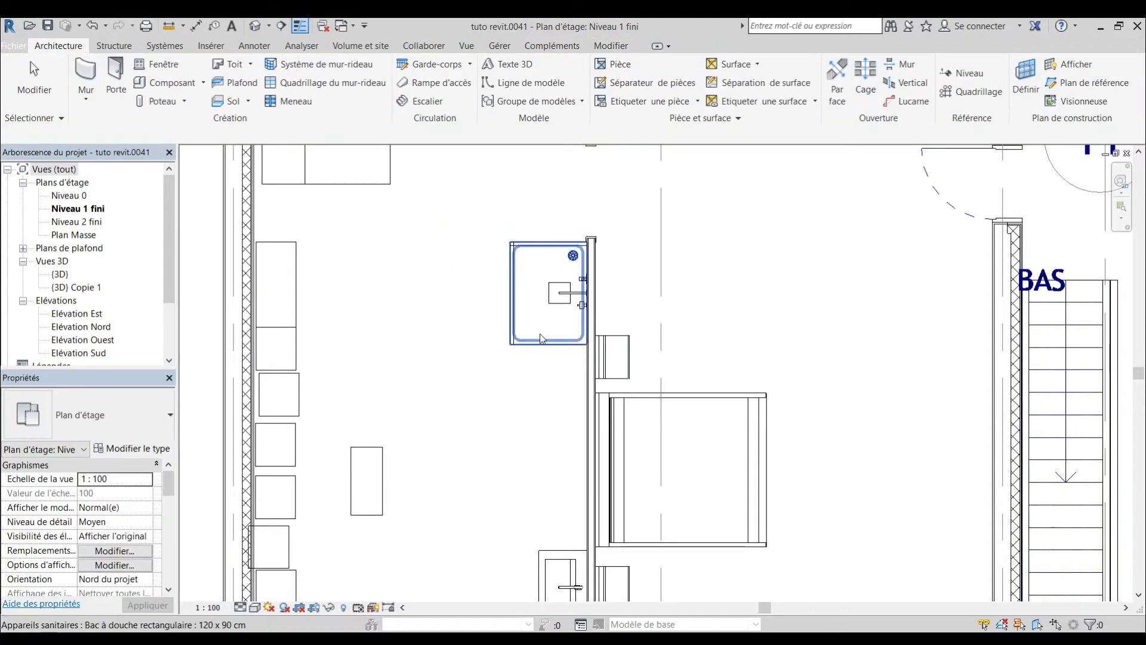
# - Replace the 120 x 90 cm rectangular shower tray with the Acquabella BASE SLATE 1700x800 tray, rotated so its long side follows the partition
pyautogui.click(541, 338)
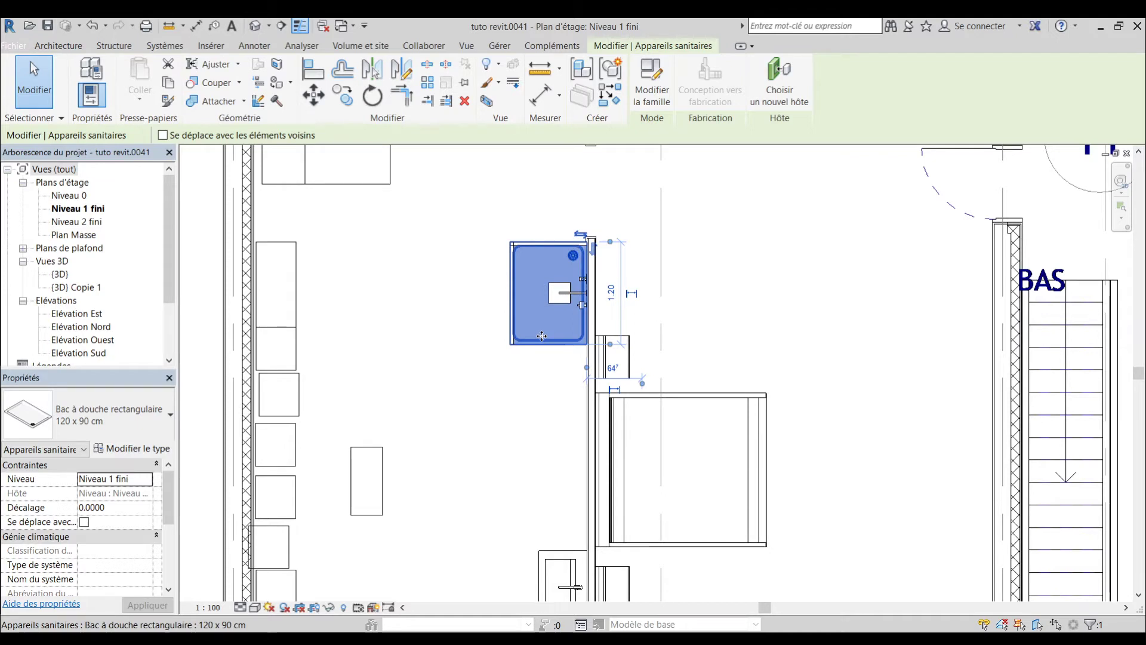
pyautogui.press('Delete')
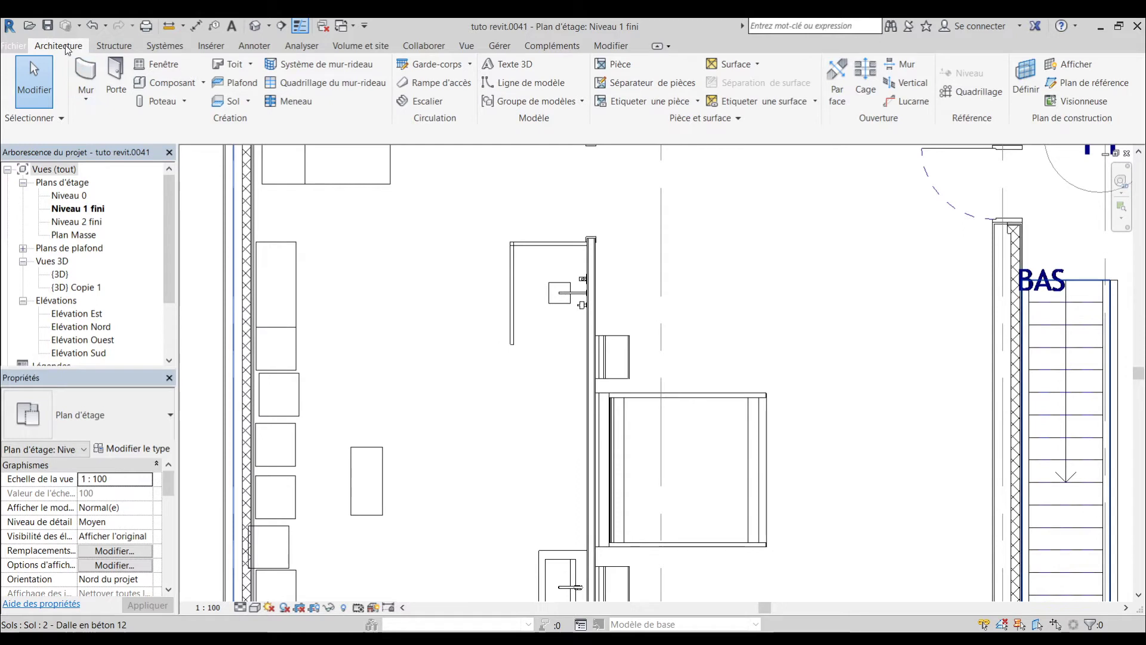
pyautogui.click(173, 84)
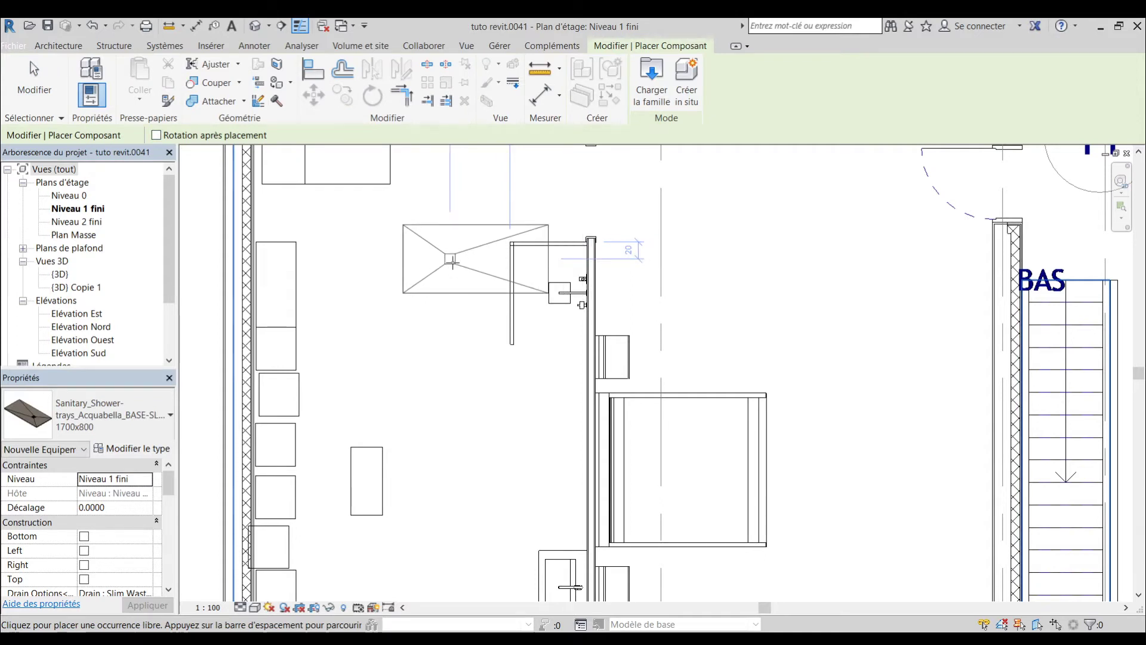
pyautogui.press('space')
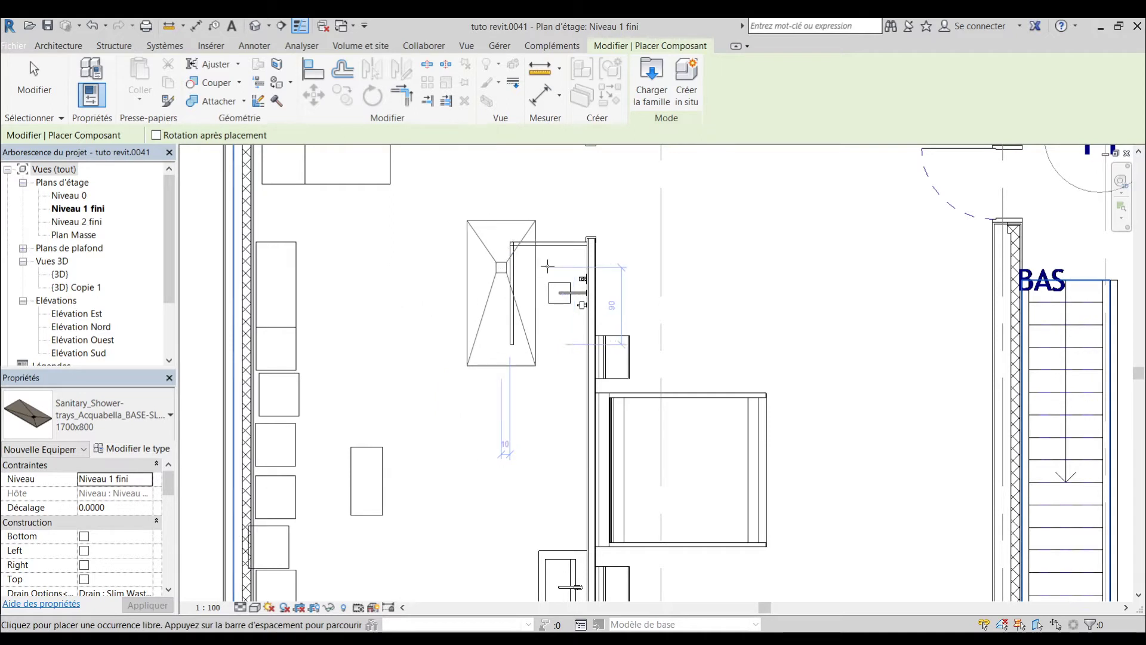
pyautogui.scroll(4, 562, 261)
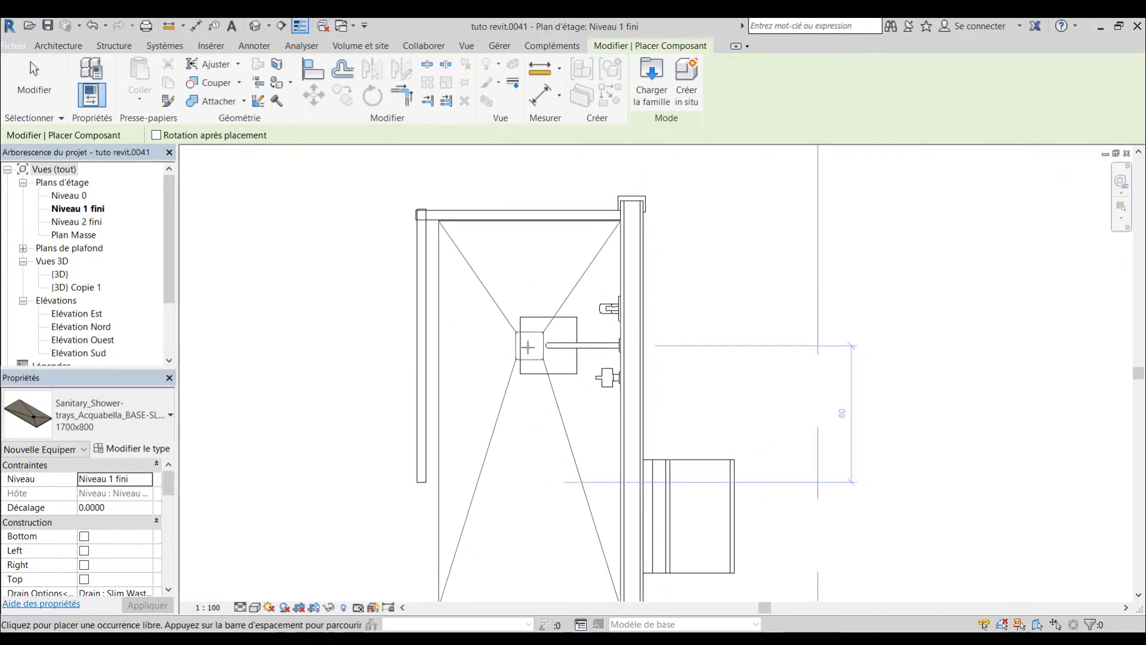
pyautogui.click(528, 347)
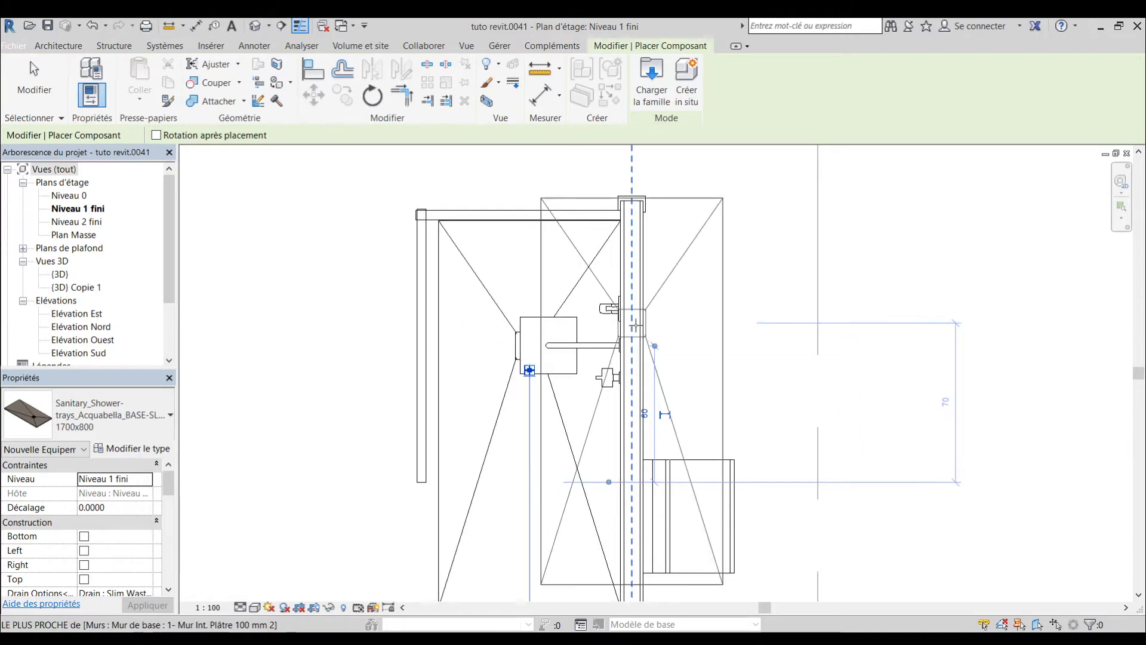
pyautogui.press('Escape')
pyautogui.press('Escape')
# - Move the new shower tray by its corner at the partition to the endpoint of the glazed curtain-wall panel, closing the small gap
pyautogui.scroll(5, 630, 220)
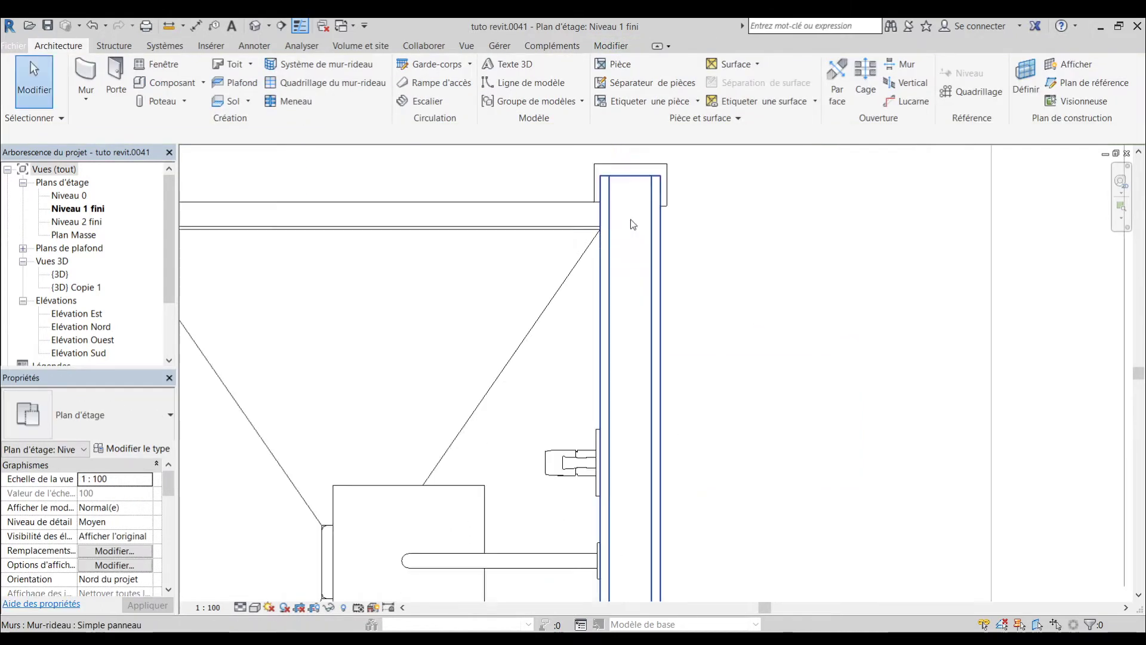
pyautogui.moveTo(603, 243); pyautogui.dragTo(648, 285, button='middle')
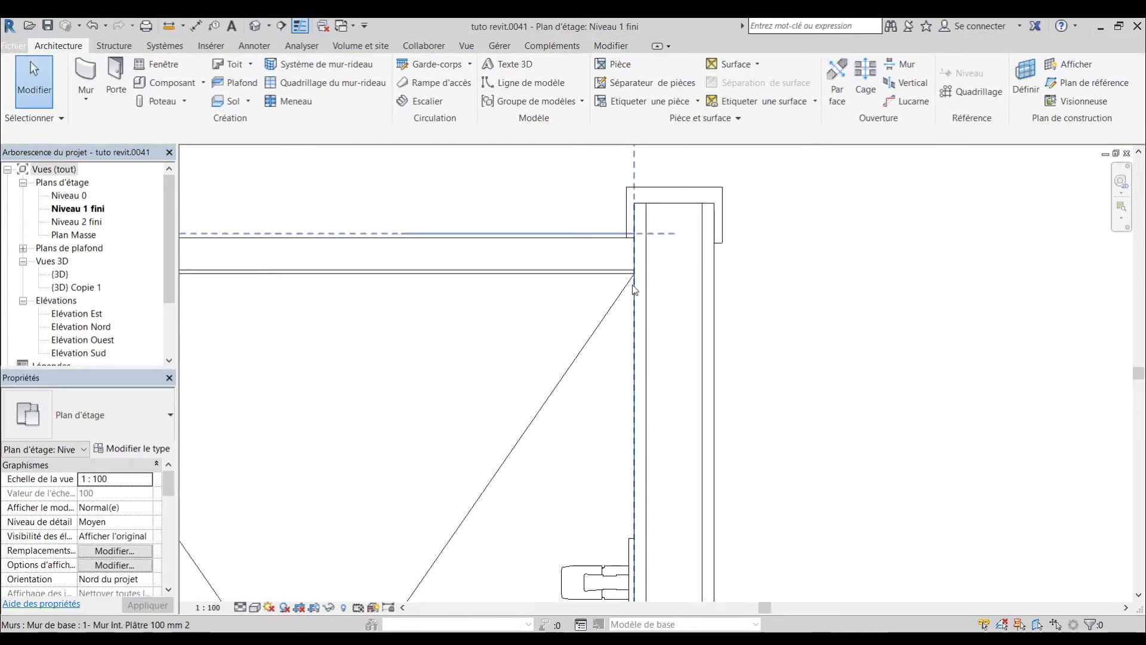
pyautogui.press('Tab')
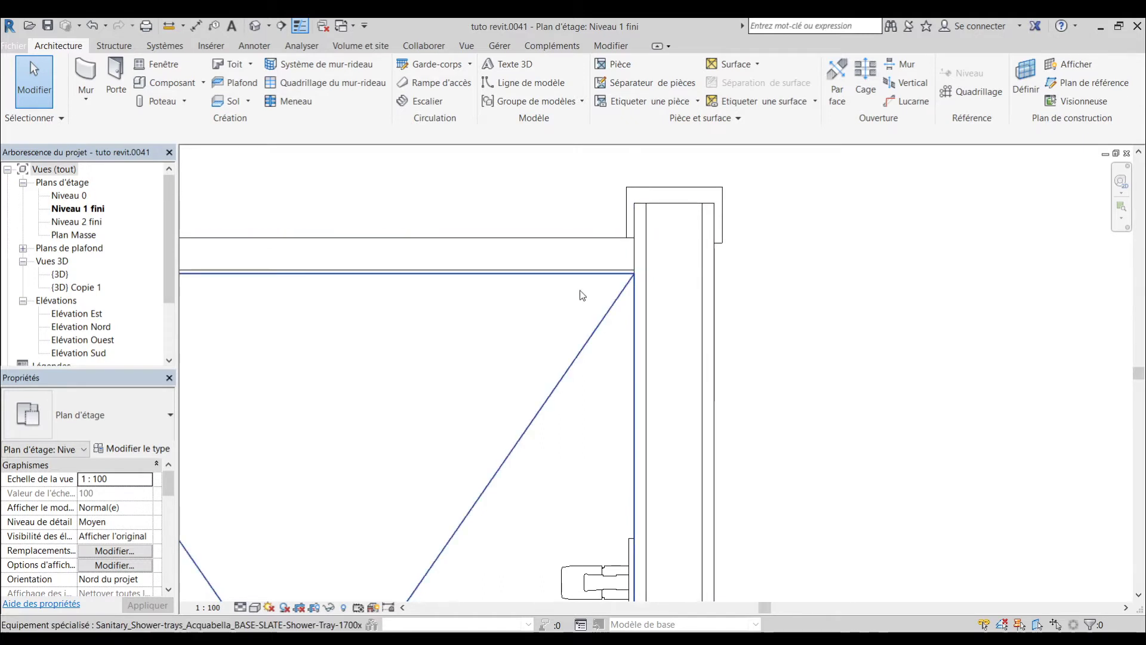
pyautogui.click(582, 308)
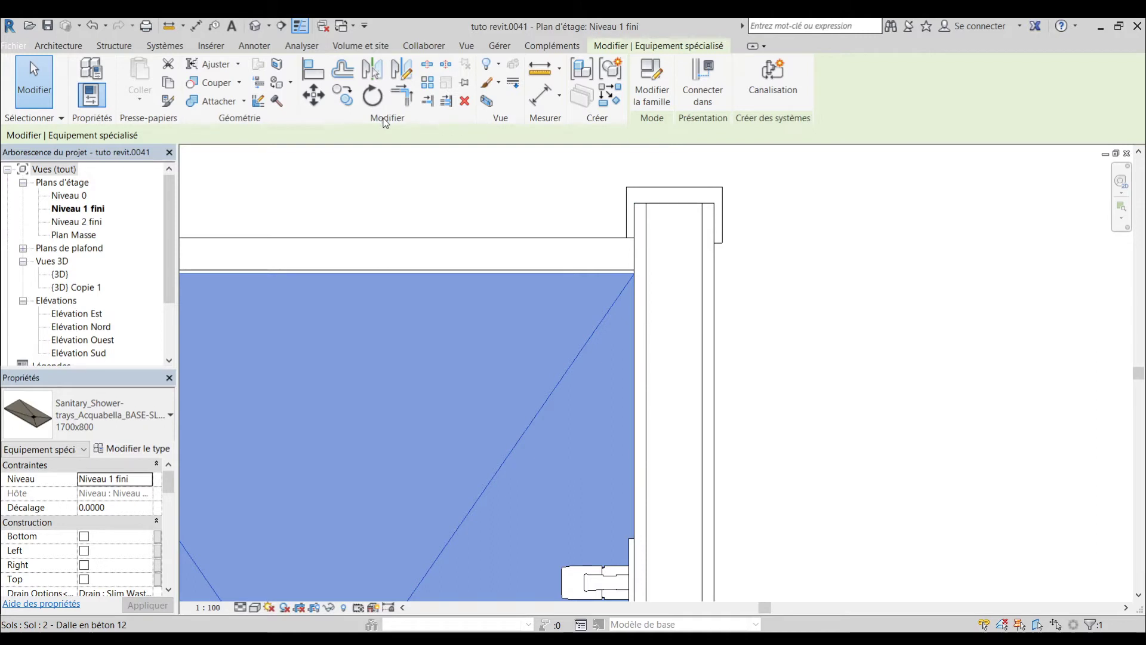
pyautogui.click(316, 97)
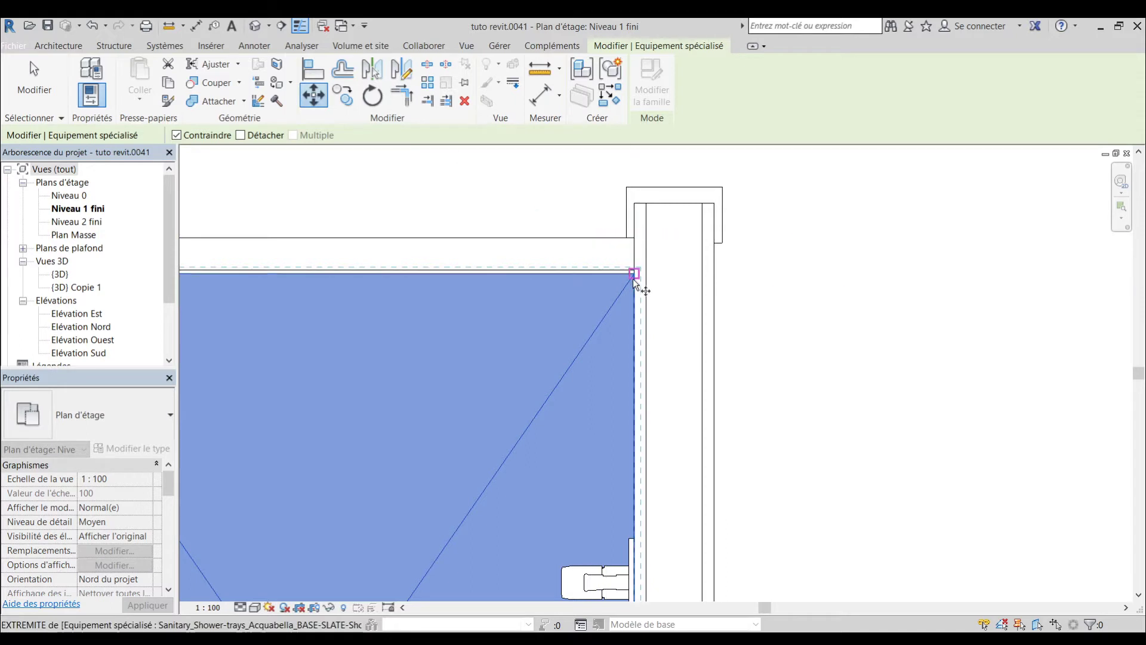
pyautogui.scroll(2, 637, 282)
pyautogui.scroll(2, 637, 282)
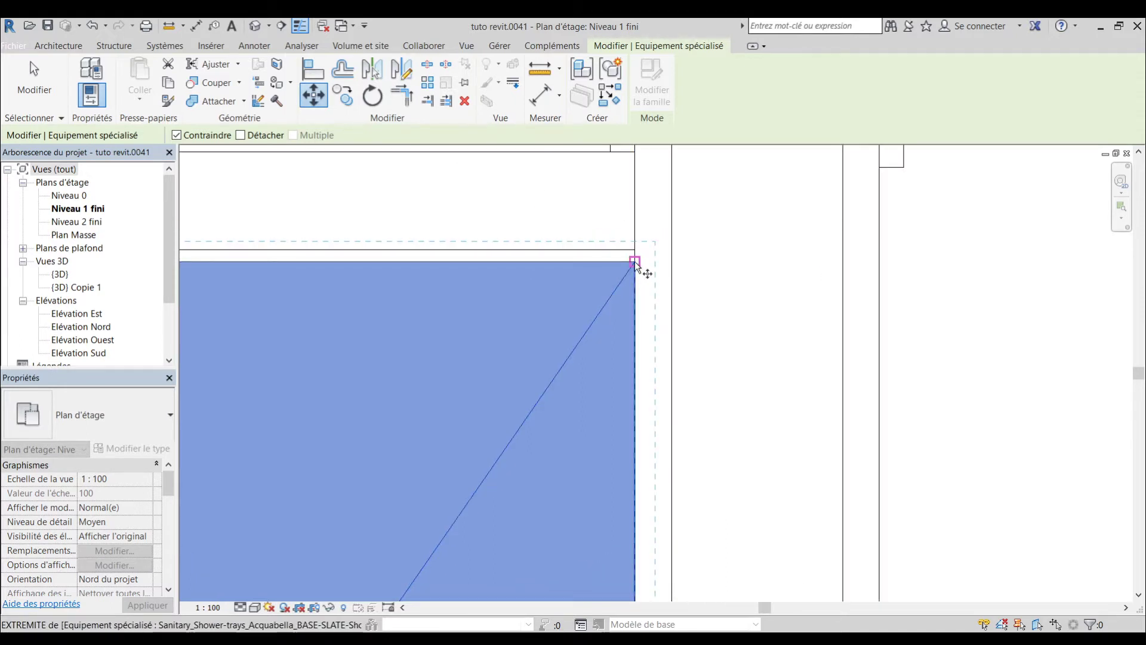
pyautogui.click(635, 262)
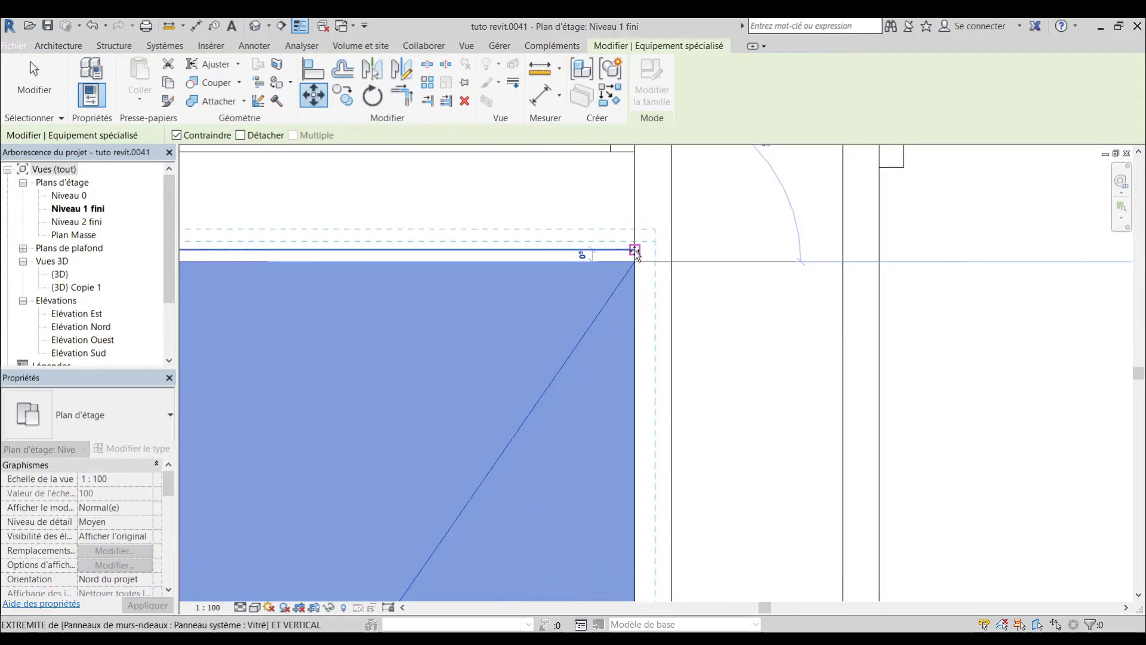
pyautogui.click(635, 250)
pyautogui.scroll(-4, 638, 255)
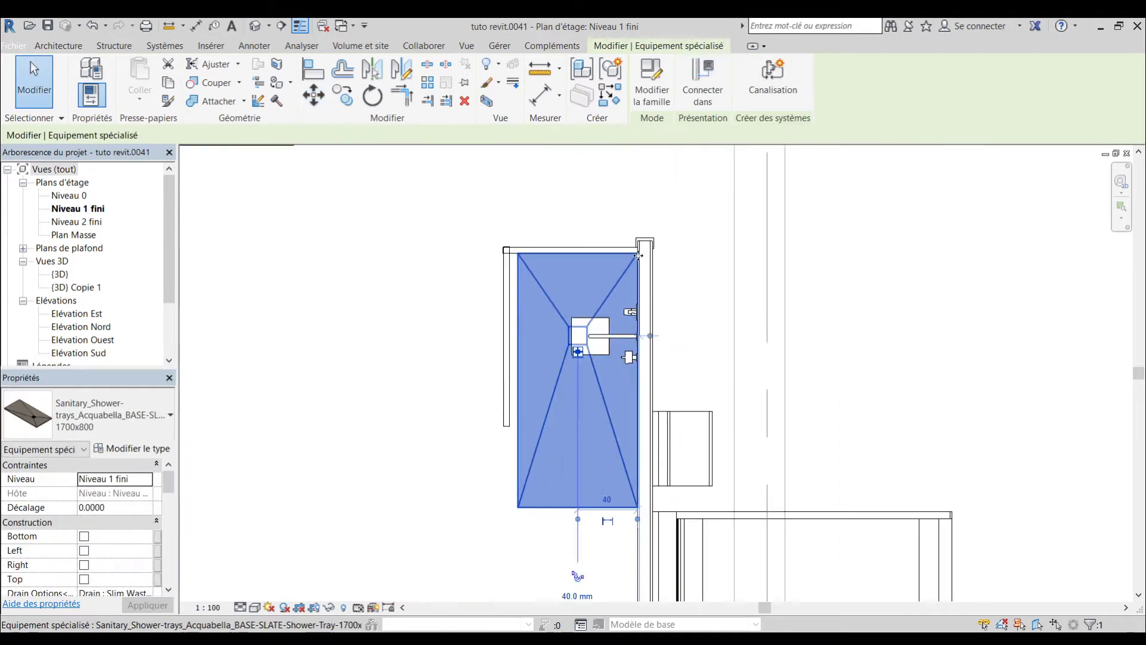
pyautogui.scroll(-1, 637, 256)
pyautogui.press('Escape')
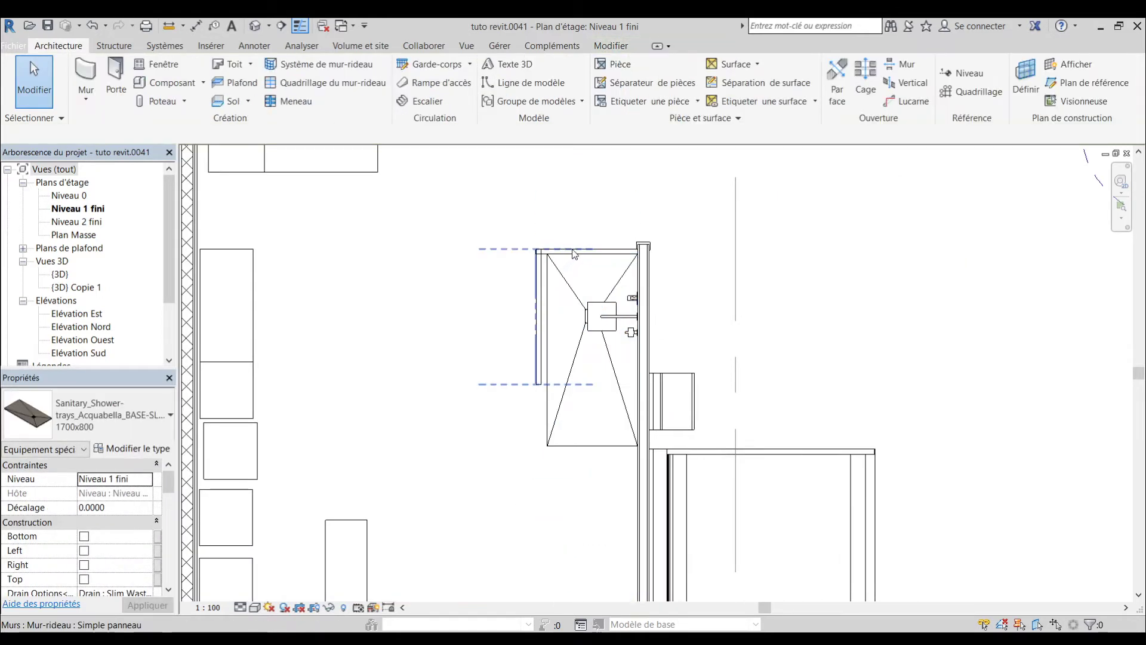
# - Try to pull the upper end of the shower's long glass panel to the tray's corner, undoing the resulting skew
pyautogui.scroll(4, 576, 257)
pyautogui.click(563, 260)
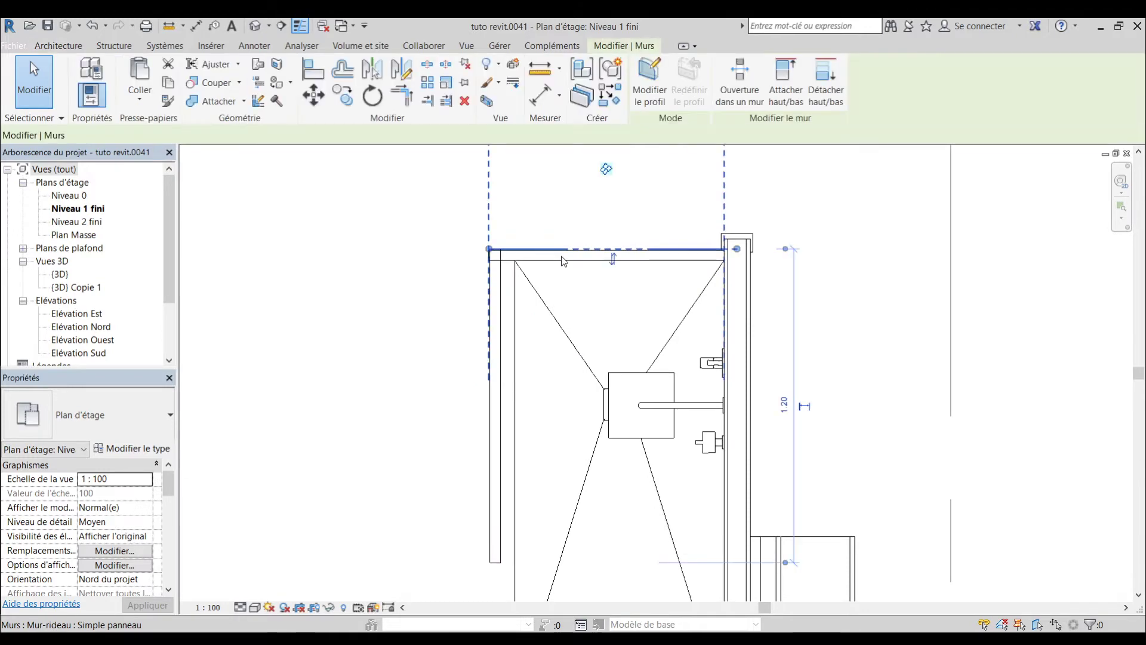
pyautogui.scroll(2, 562, 257)
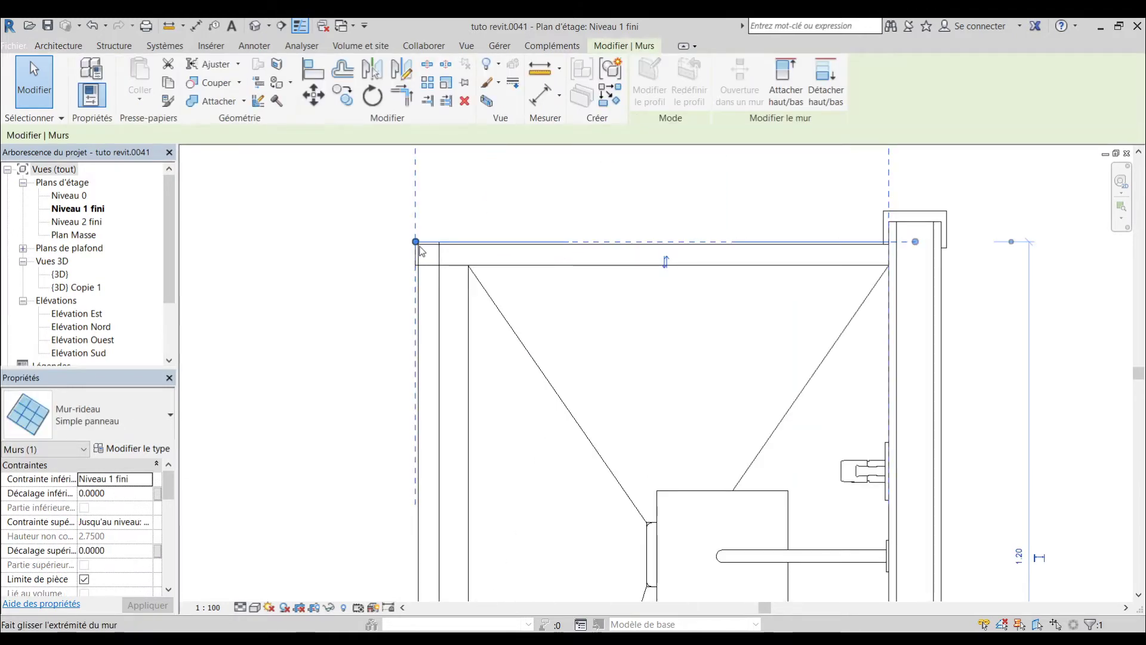
pyautogui.press('Escape')
pyautogui.click(433, 285)
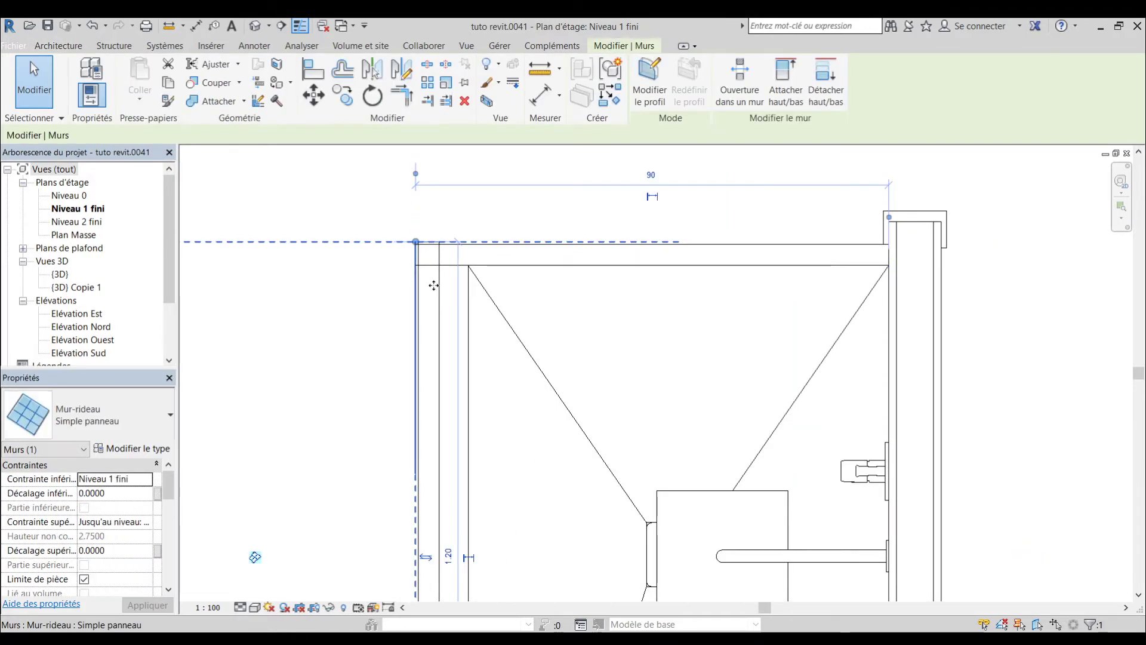
pyautogui.moveTo(417, 244); pyautogui.dragTo(468, 265)
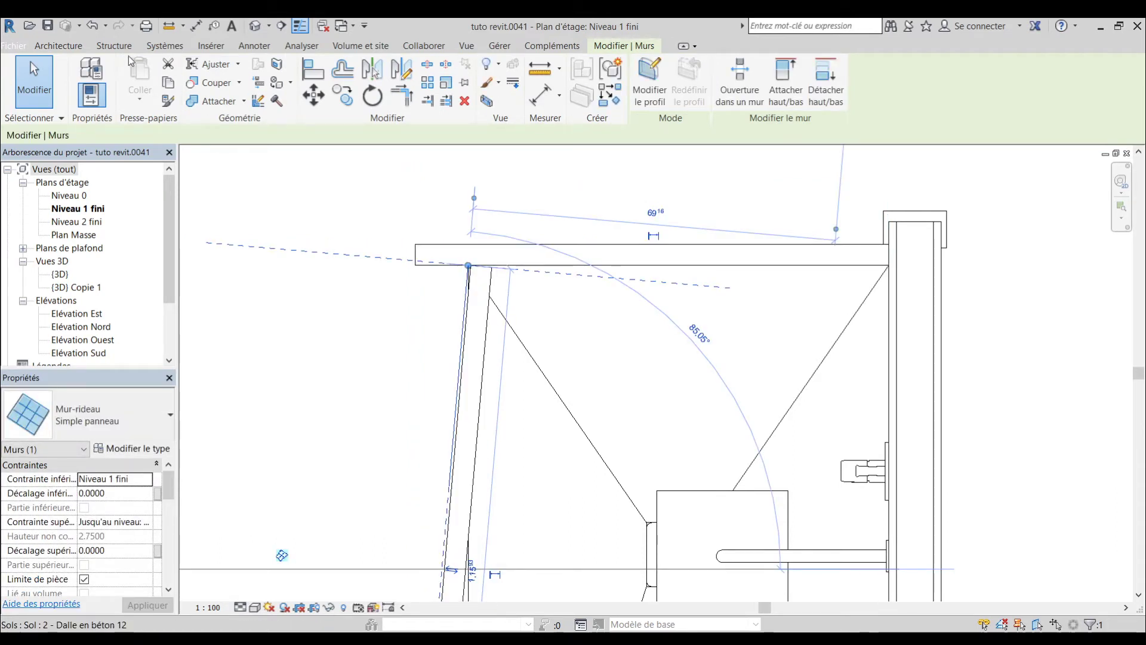
pyautogui.click(95, 27)
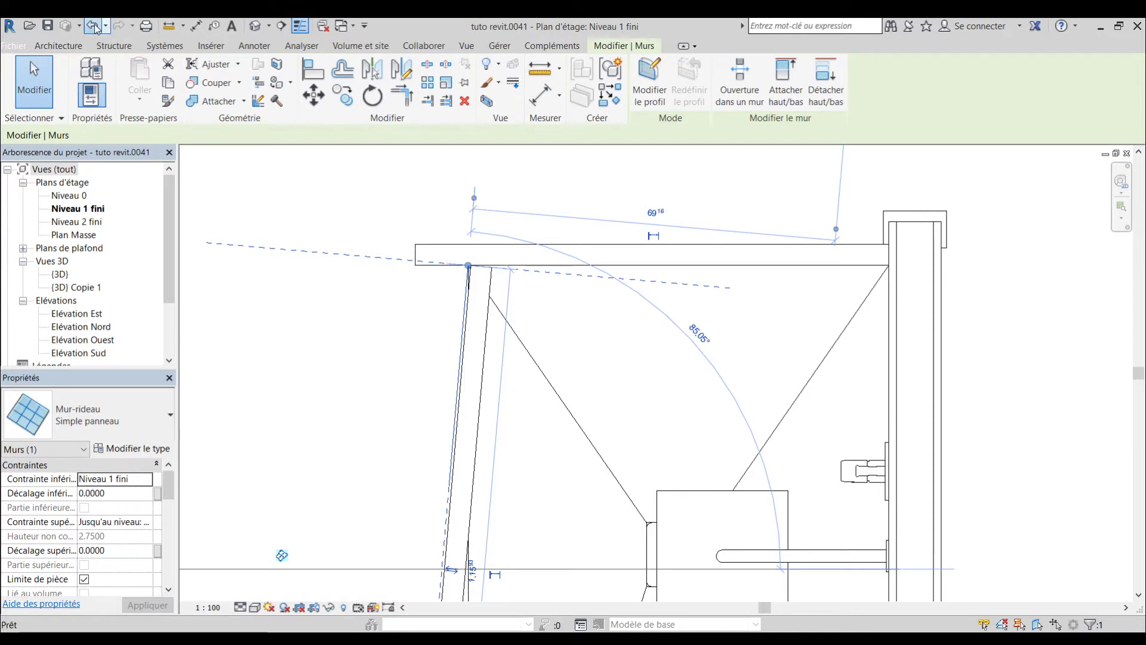
pyautogui.click(464, 260)
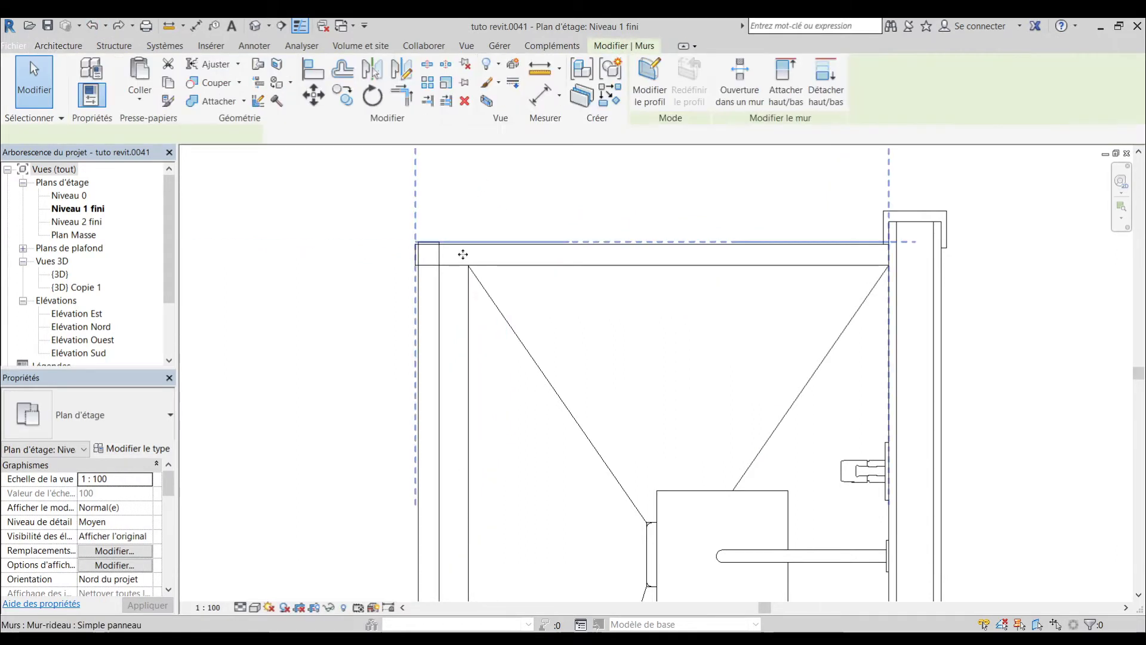
pyautogui.click(314, 94)
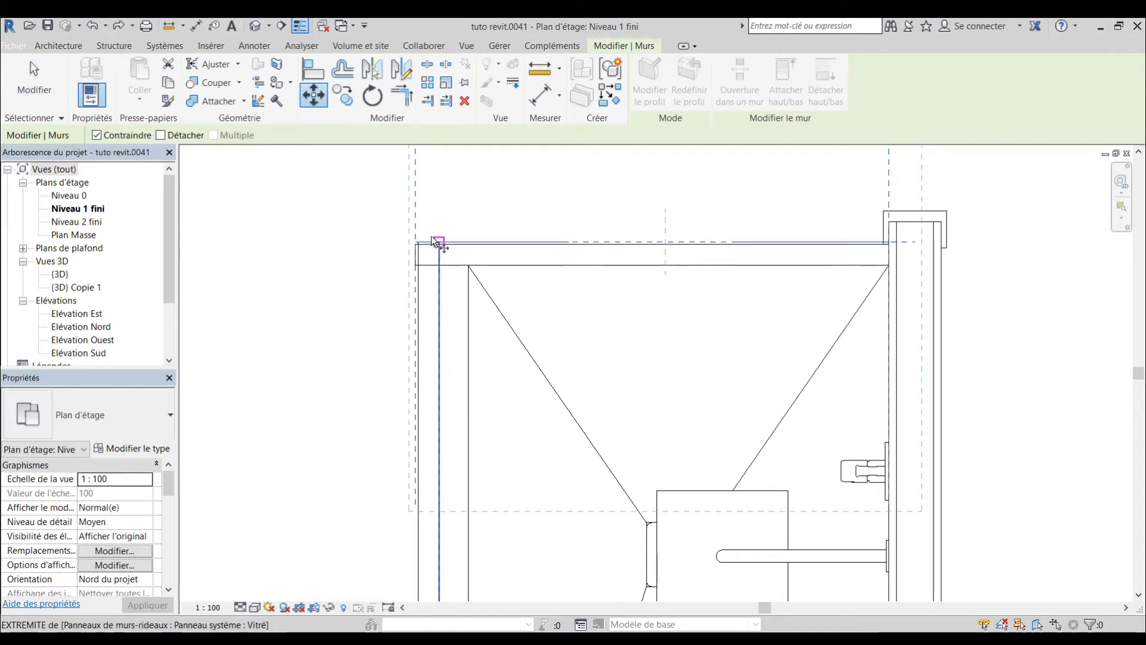
pyautogui.click(418, 241)
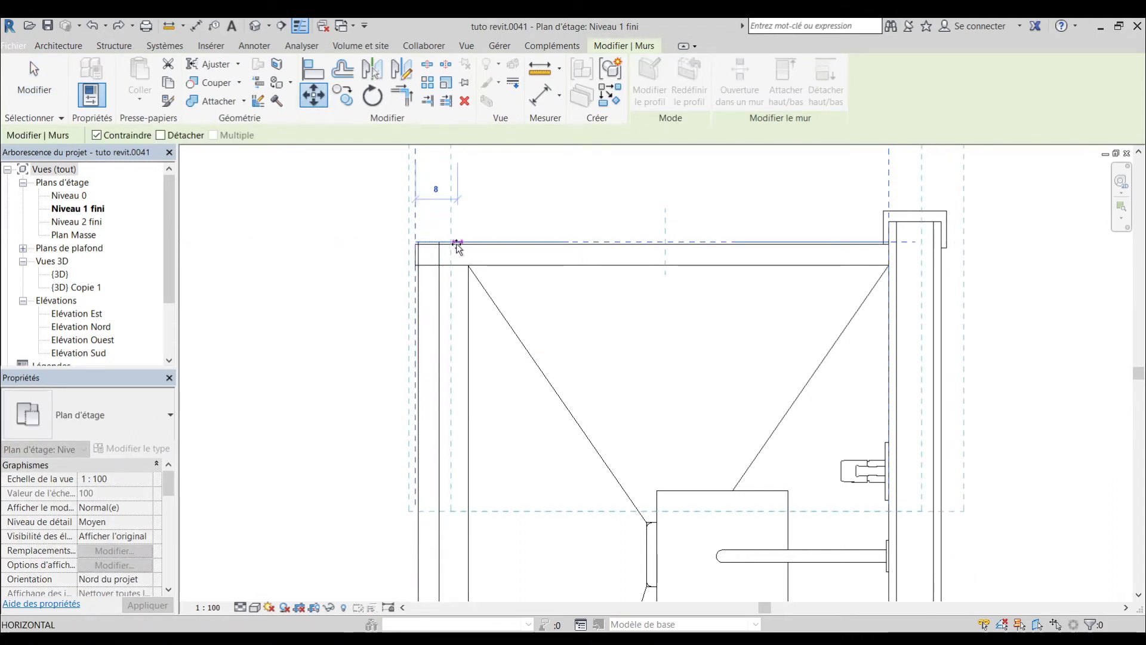
pyautogui.click(458, 243)
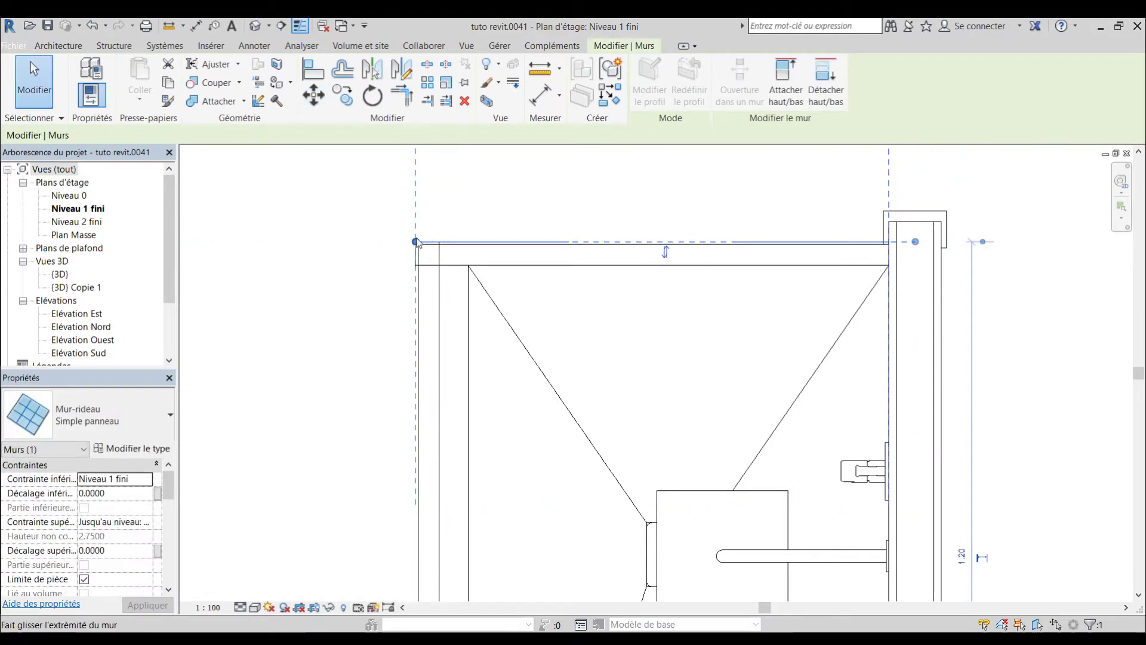
# - Shorten the shower's short glass panel to about 83 cm and move the long glass panel's inner edge against the tray's long side
pyautogui.moveTo(416, 242); pyautogui.dragTo(453, 242)
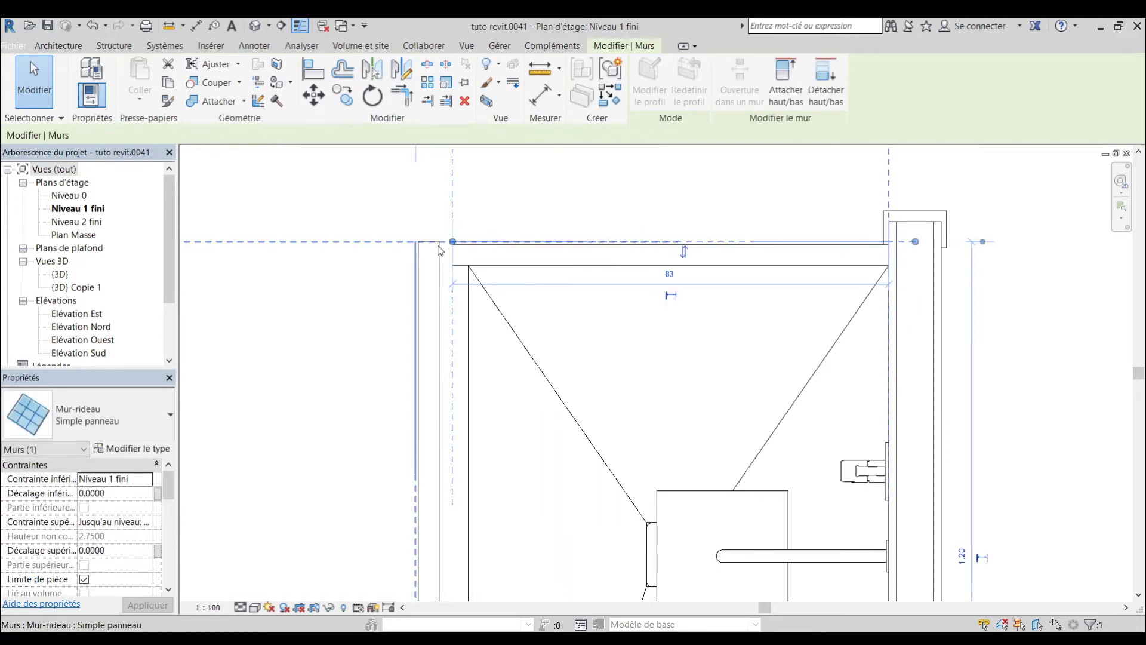
pyautogui.click(436, 253)
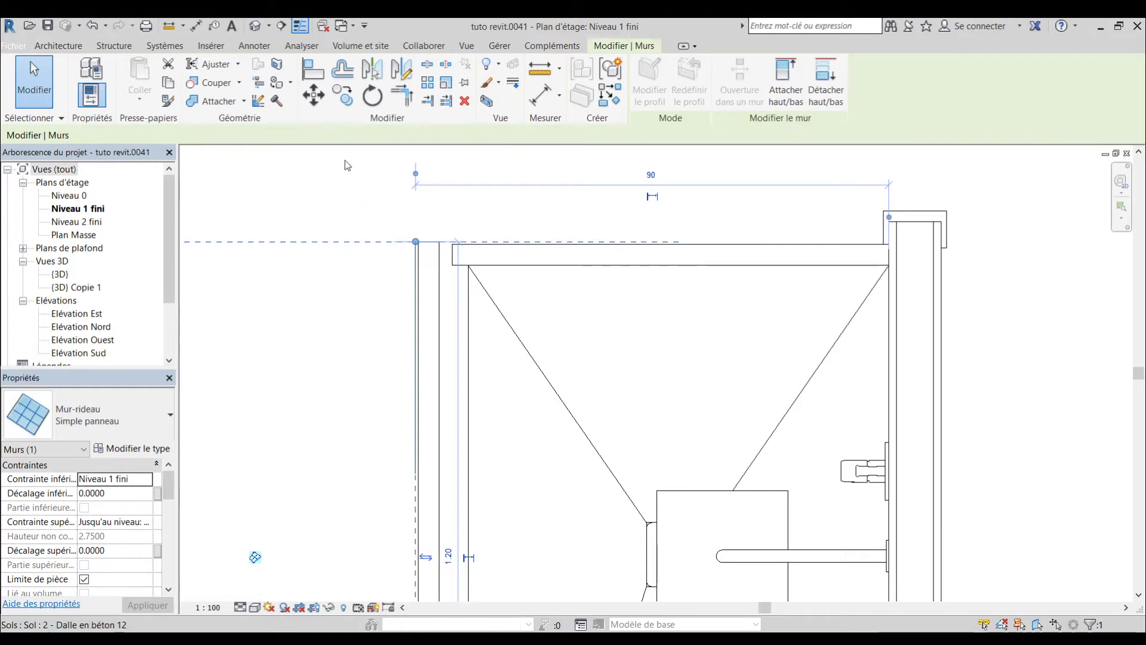
pyautogui.click(313, 96)
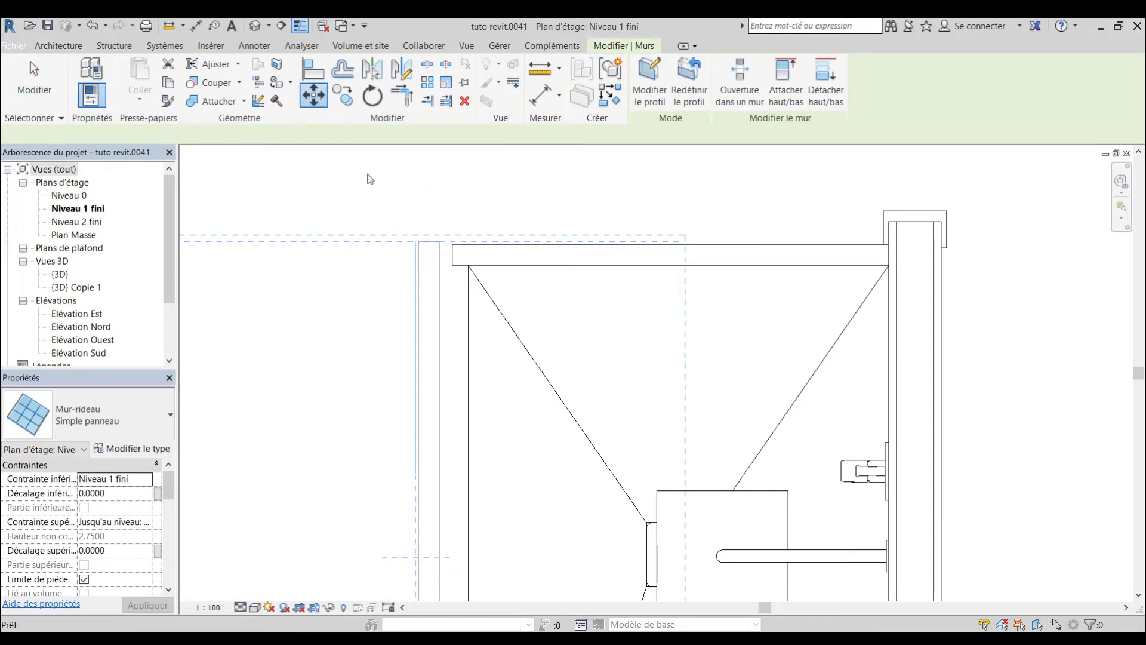
pyautogui.click(419, 243)
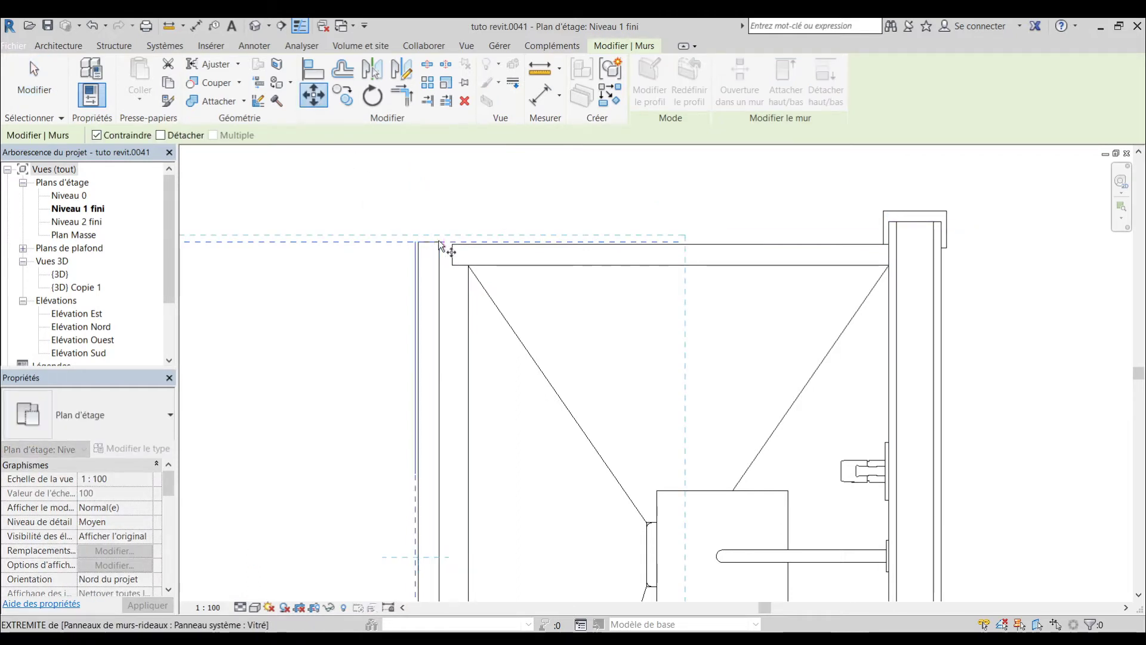
pyautogui.scroll(4, 468, 267)
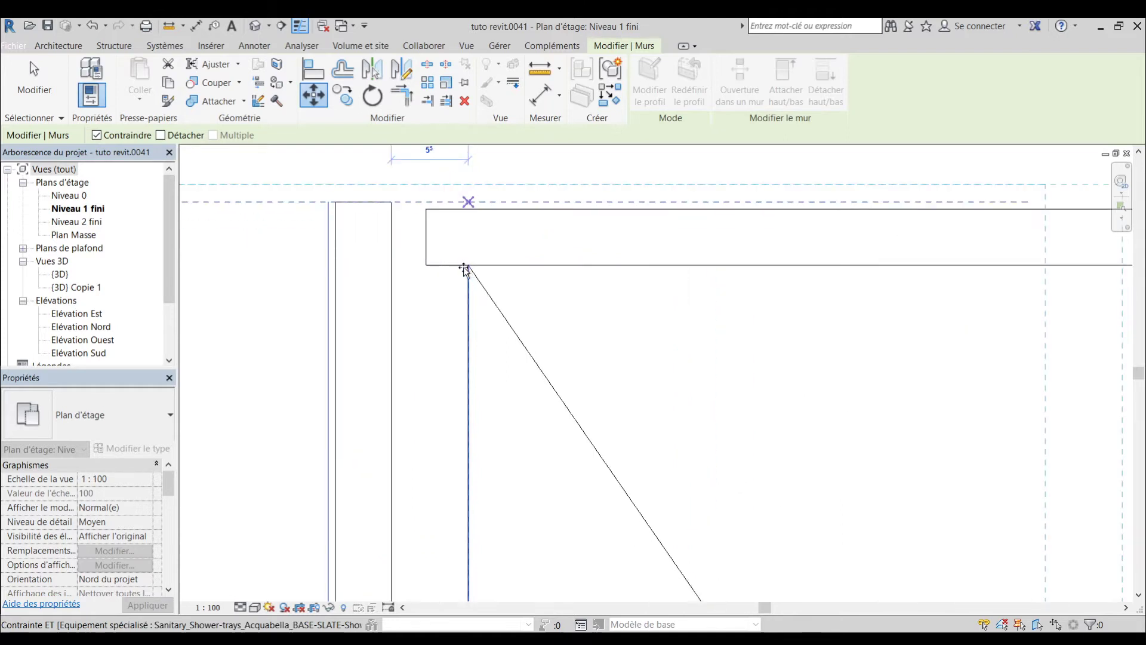
pyautogui.click(469, 266)
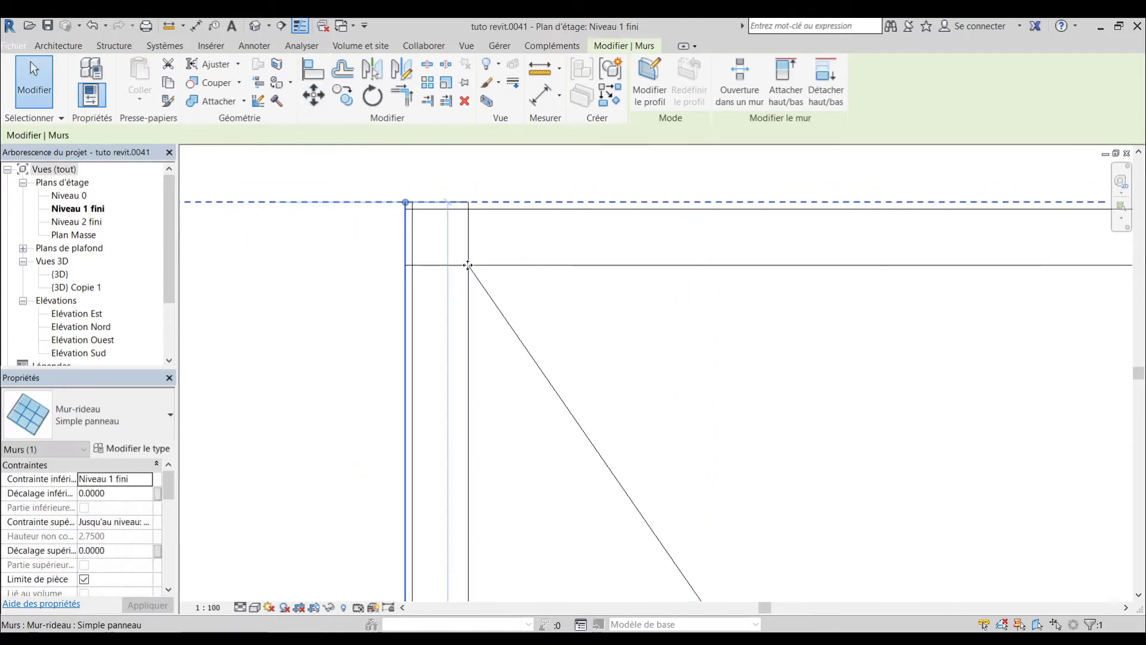
# - Pull the upper end of the long glass panel back to the inner face of the short panel at the tray's corner
pyautogui.moveTo(407, 205); pyautogui.dragTo(408, 265)
pyautogui.scroll(-3, 503, 265)
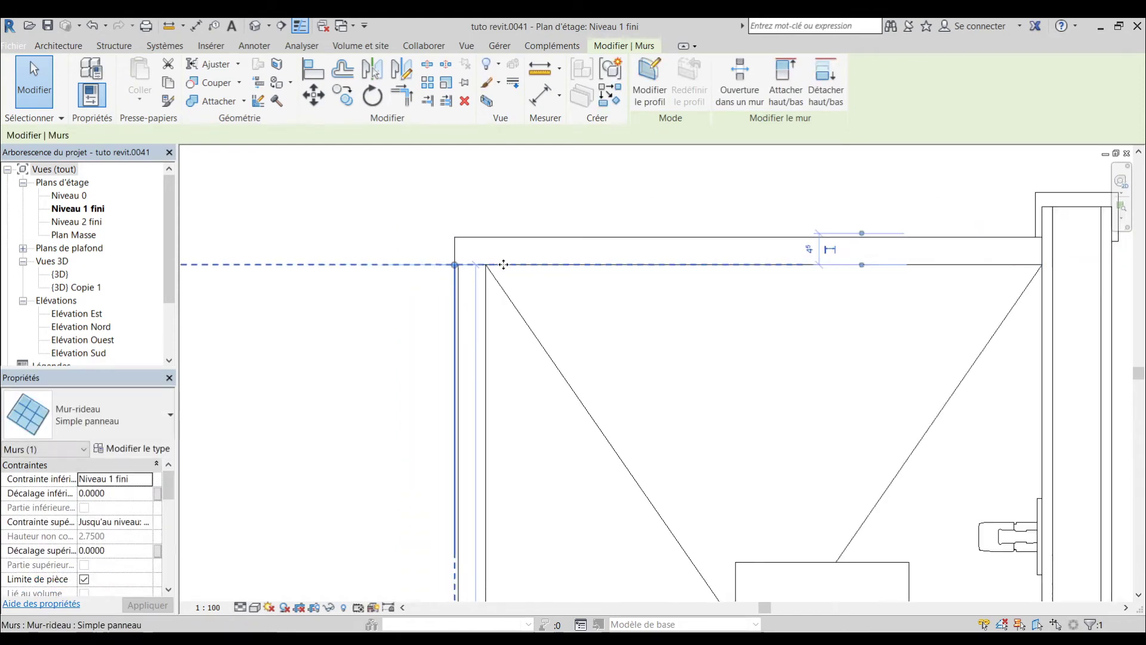
pyautogui.scroll(-4, 474, 266)
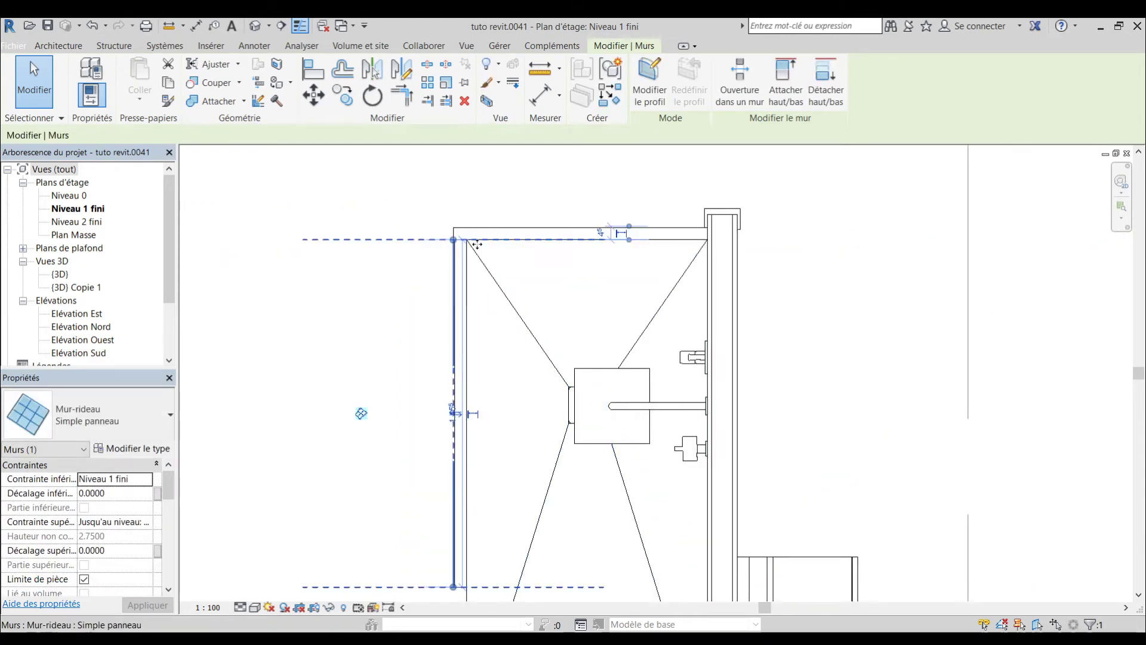
pyautogui.press('Escape')
# - Adjust the free end of the short glass panel to sit flush with the outer face of the long panel
pyautogui.click(471, 234)
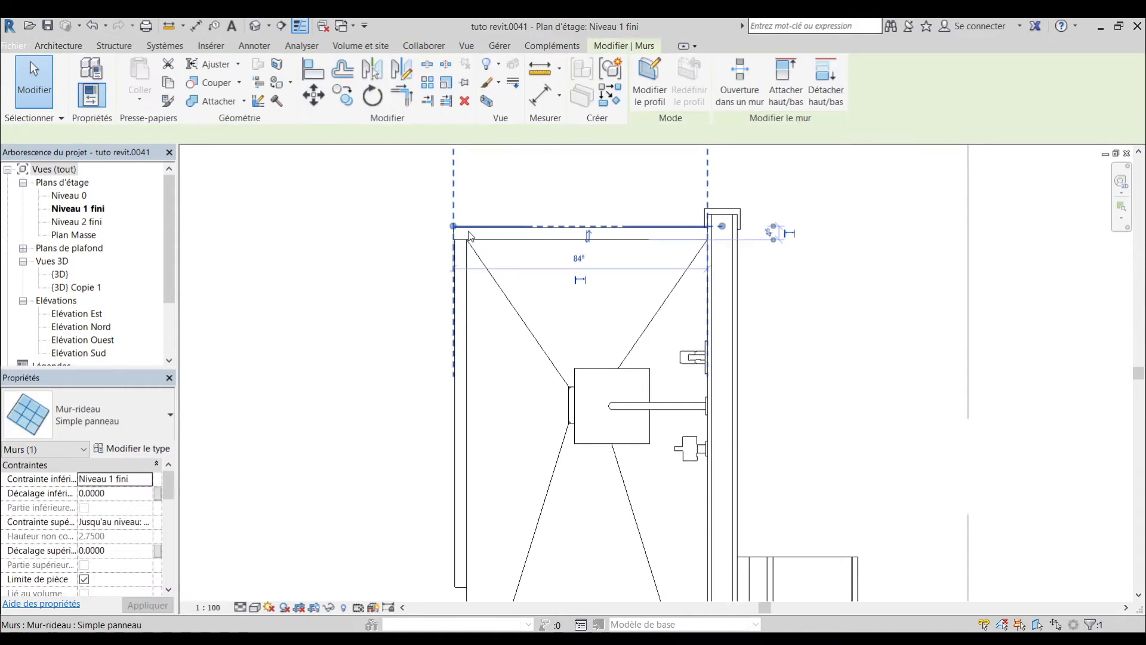
pyautogui.scroll(4, 469, 234)
pyautogui.scroll(3, 468, 231)
pyautogui.moveTo(408, 212); pyautogui.dragTo(418, 214)
pyautogui.press('Escape')
# - Extend the lower end of the long glass panel to the tray's far edge so it covers the whole tray length
pyautogui.scroll(-4, 472, 358)
pyautogui.moveTo(476, 364); pyautogui.dragTo(469, 229, button='middle')
pyautogui.scroll(-3, 469, 229)
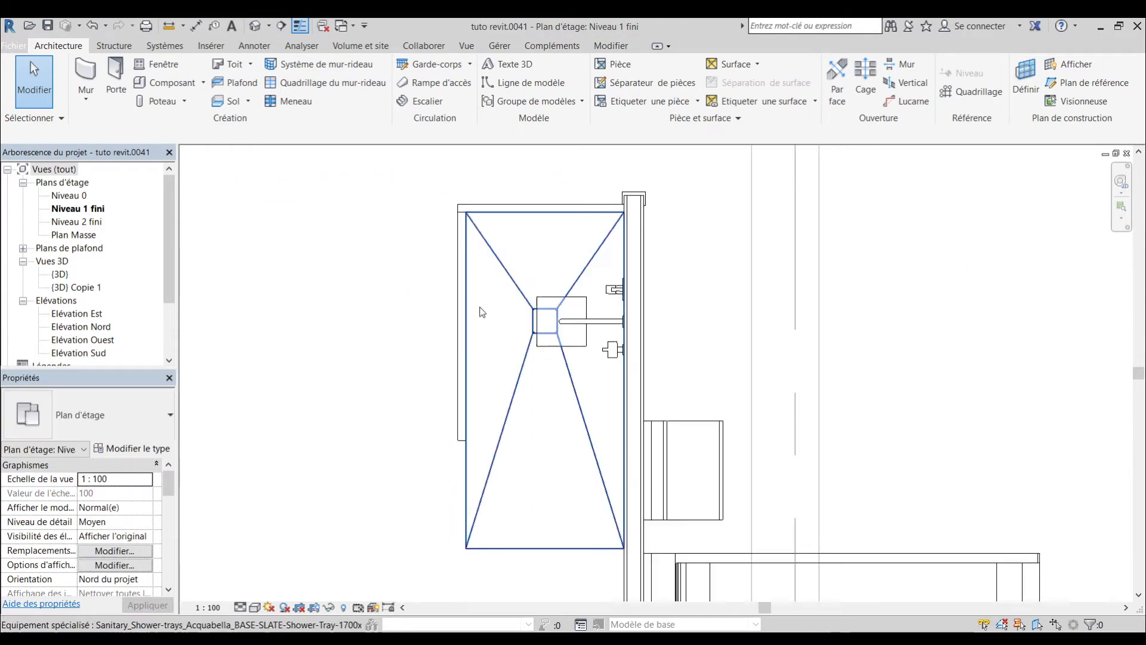
pyautogui.click(459, 436)
pyautogui.scroll(-2, 462, 442)
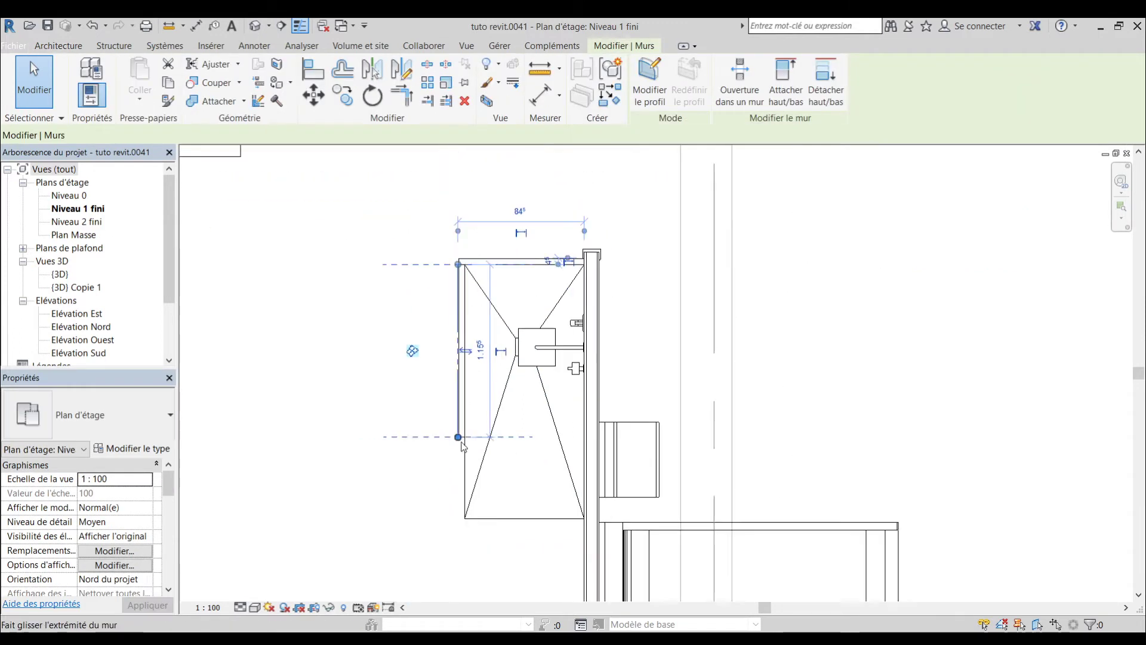
pyautogui.scroll(-2, 464, 446)
pyautogui.moveTo(459, 435); pyautogui.dragTo(459, 486)
pyautogui.press('Escape')
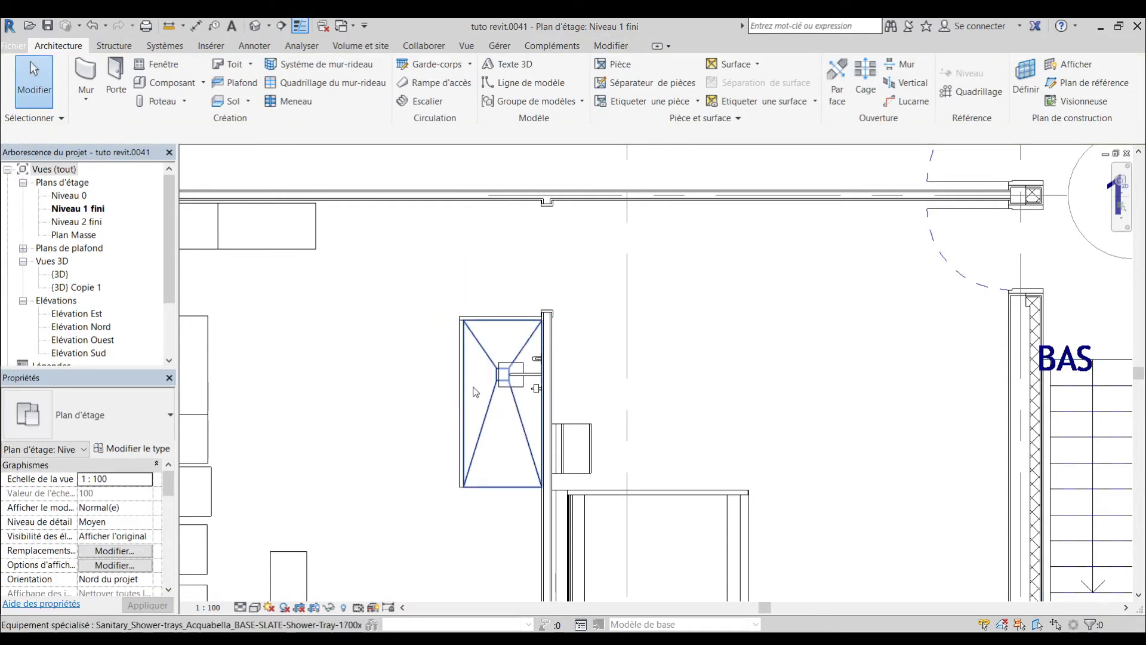
# - Inspect the refitted shower and the bathroom side of the partition in the {3D} Copie 1 view
pyautogui.scroll(1, 475, 391)
pyautogui.scroll(-2, 474, 390)
pyautogui.moveTo(463, 481); pyautogui.dragTo(488, 345, button='middle')
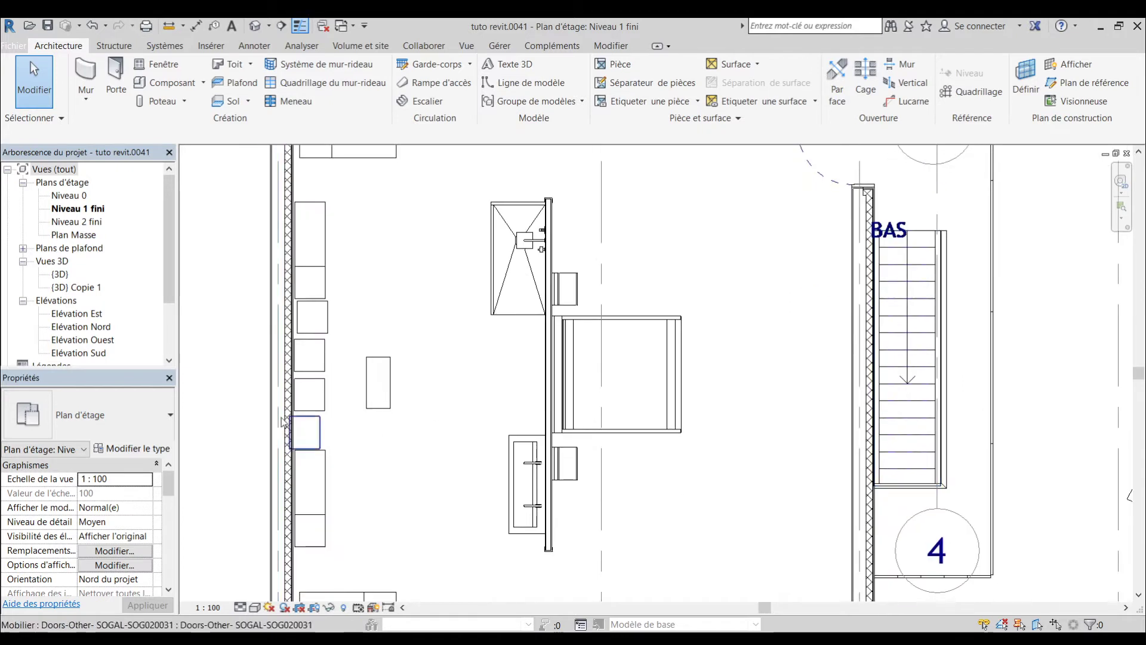
pyautogui.doubleClick(74, 287)
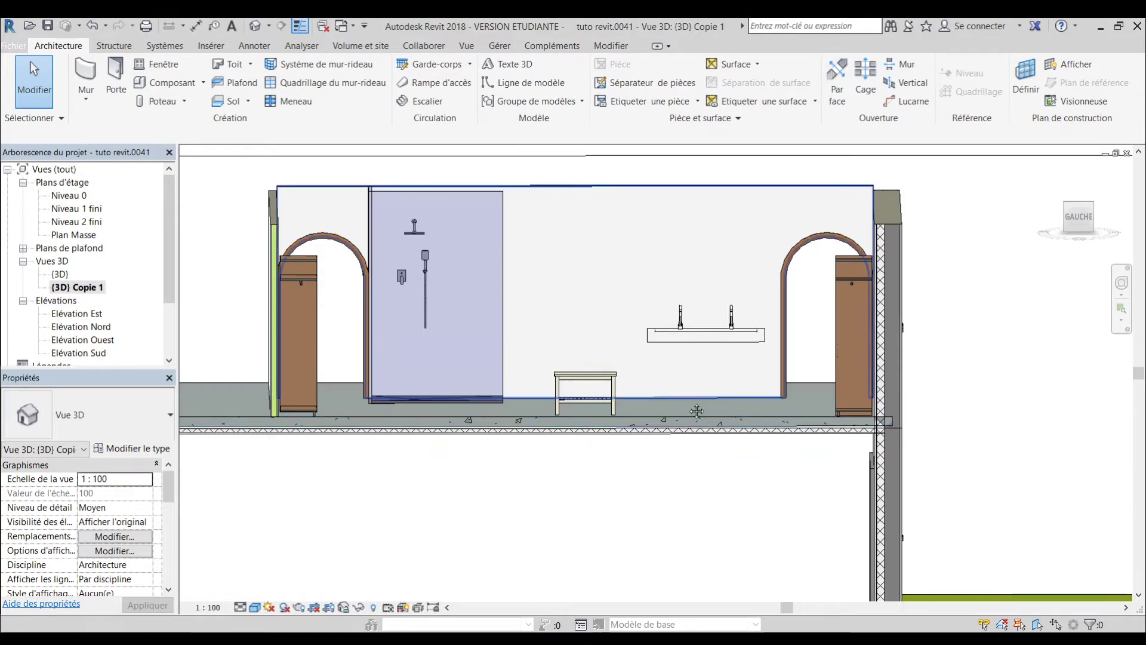
pyautogui.keyDown('shift'); pyautogui.moveTo(697, 410); pyautogui.dragTo(447, 511, button='middle'); pyautogui.keyUp('shift')
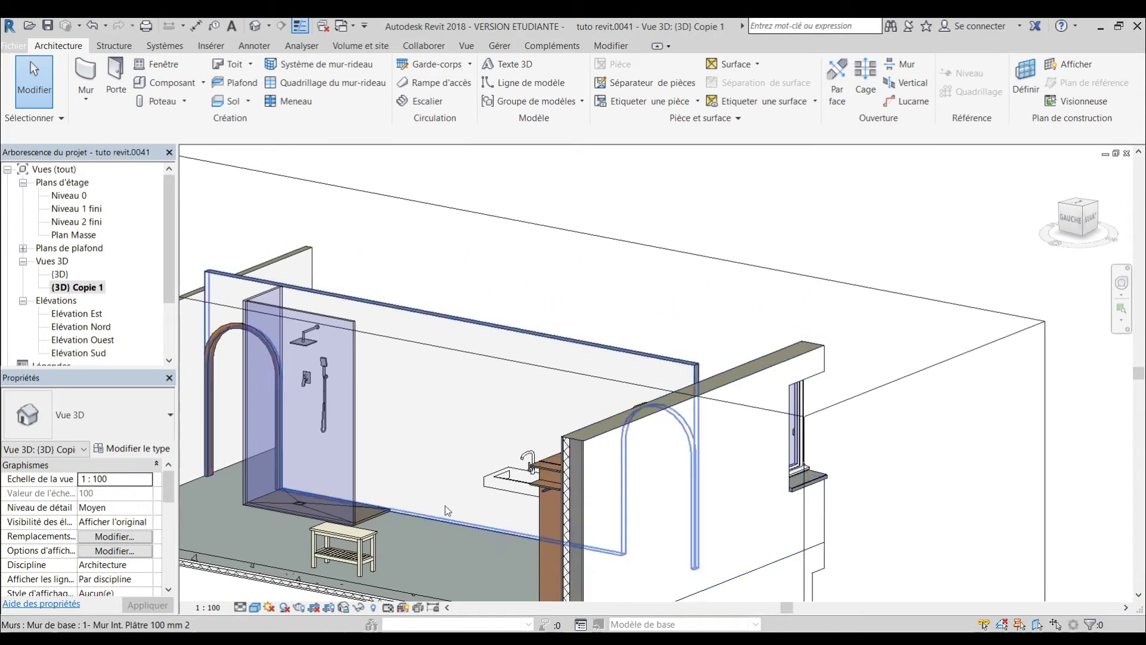
pyautogui.scroll(5, 410, 453)
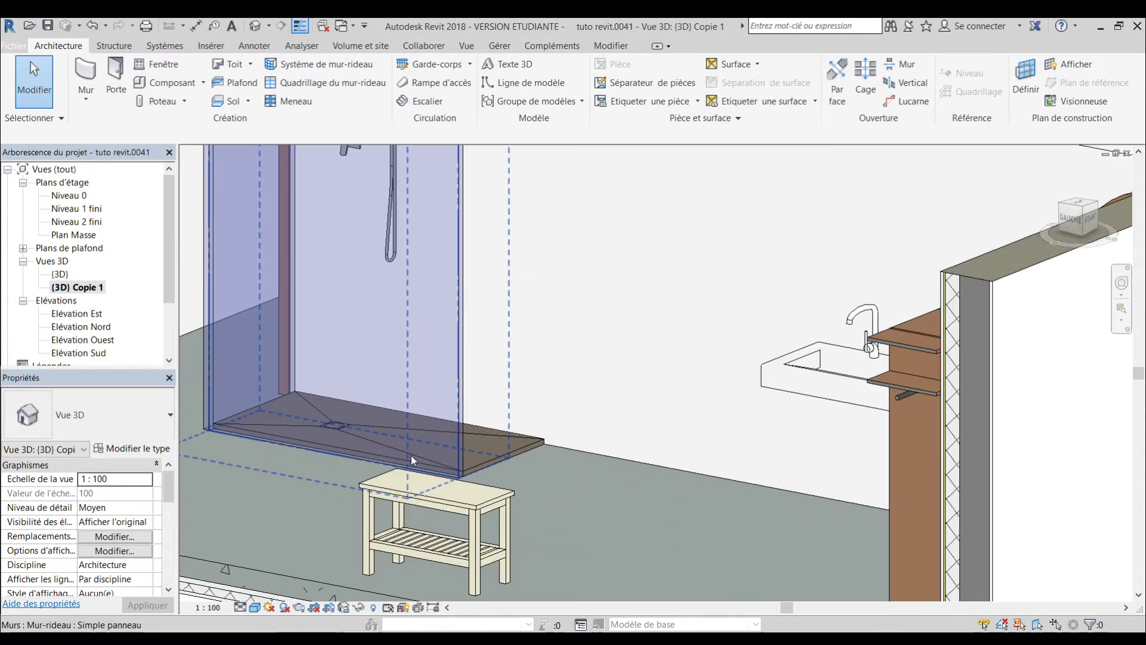
pyautogui.scroll(-1, 668, 524)
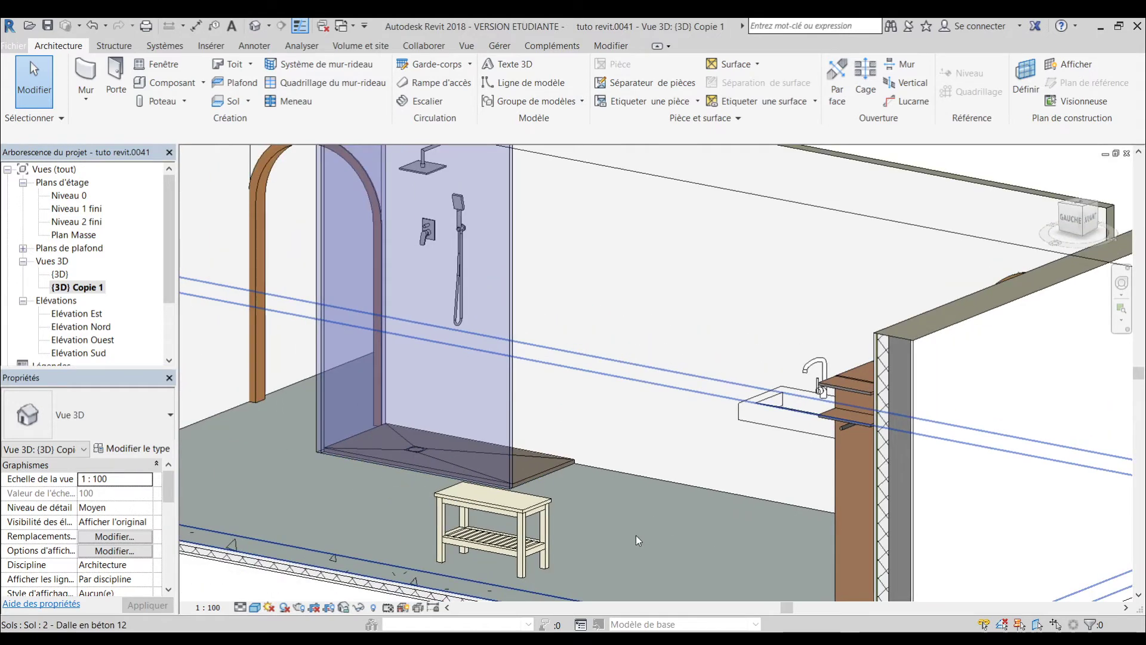
pyautogui.keyDown('shift'); pyautogui.moveTo(604, 545); pyautogui.dragTo(739, 357, button='middle'); pyautogui.keyUp('shift')
pyautogui.scroll(-3, 739, 357)
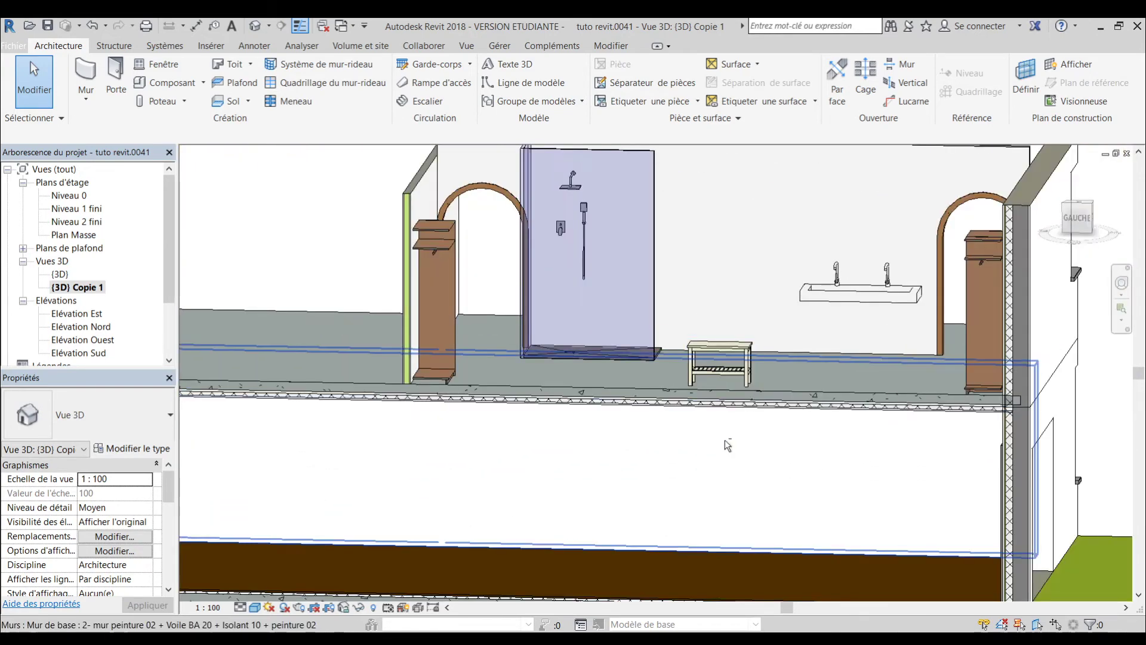
pyautogui.moveTo(730, 441); pyautogui.dragTo(710, 546, button='middle')
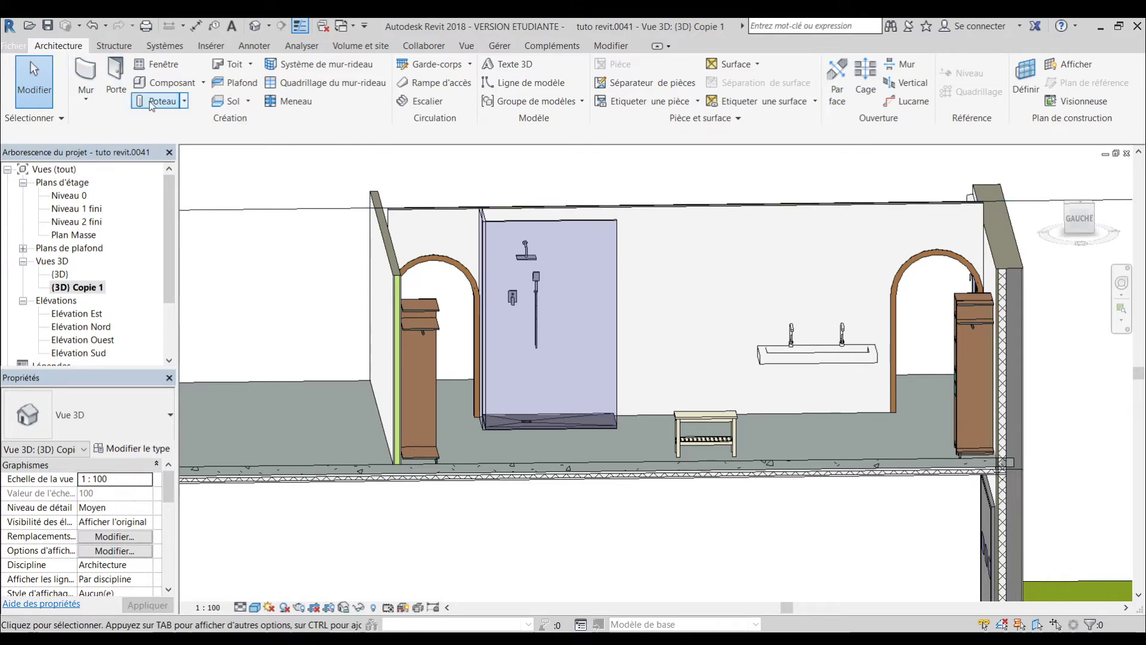
# - Place a WC suspendu - 04, 470 x 370mm, on the partition between the shower and the double washbasin
pyautogui.click(183, 86)
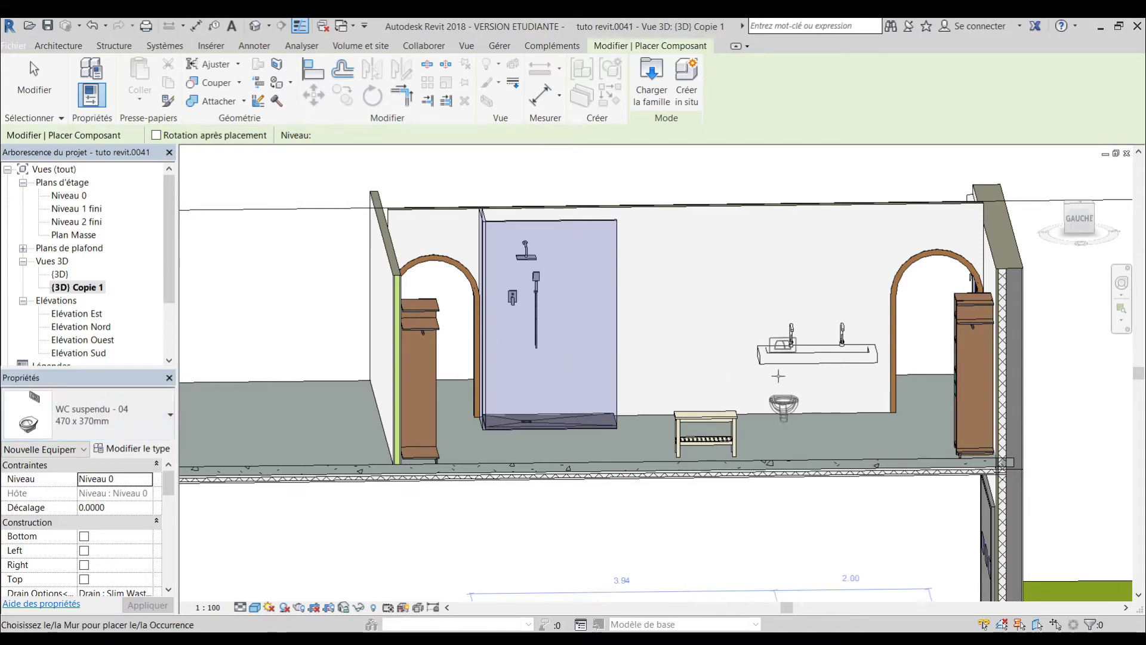
pyautogui.click(725, 382)
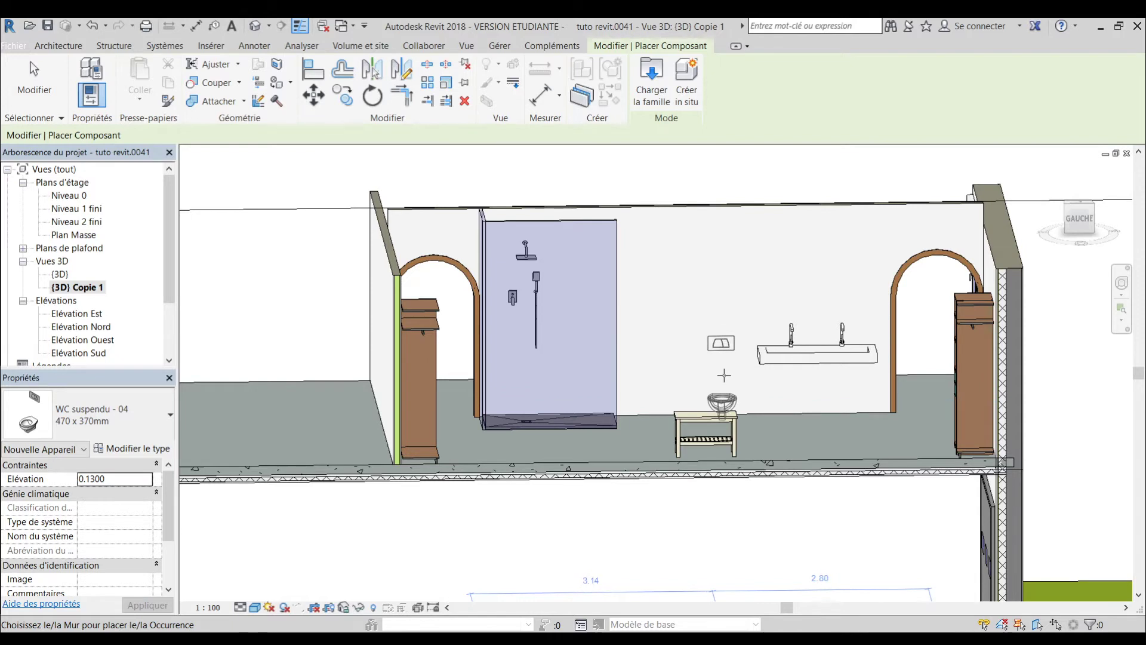
pyautogui.keyDown('shift'); pyautogui.moveTo(731, 385); pyautogui.dragTo(724, 371, button='middle'); pyautogui.keyUp('shift')
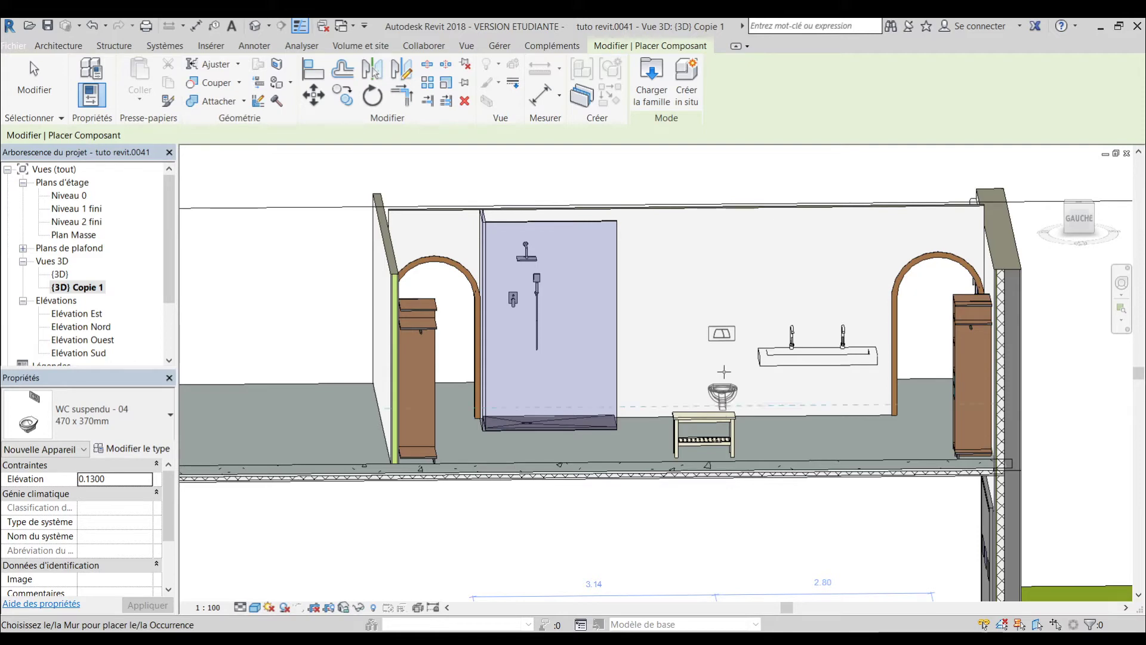
pyautogui.click(724, 371)
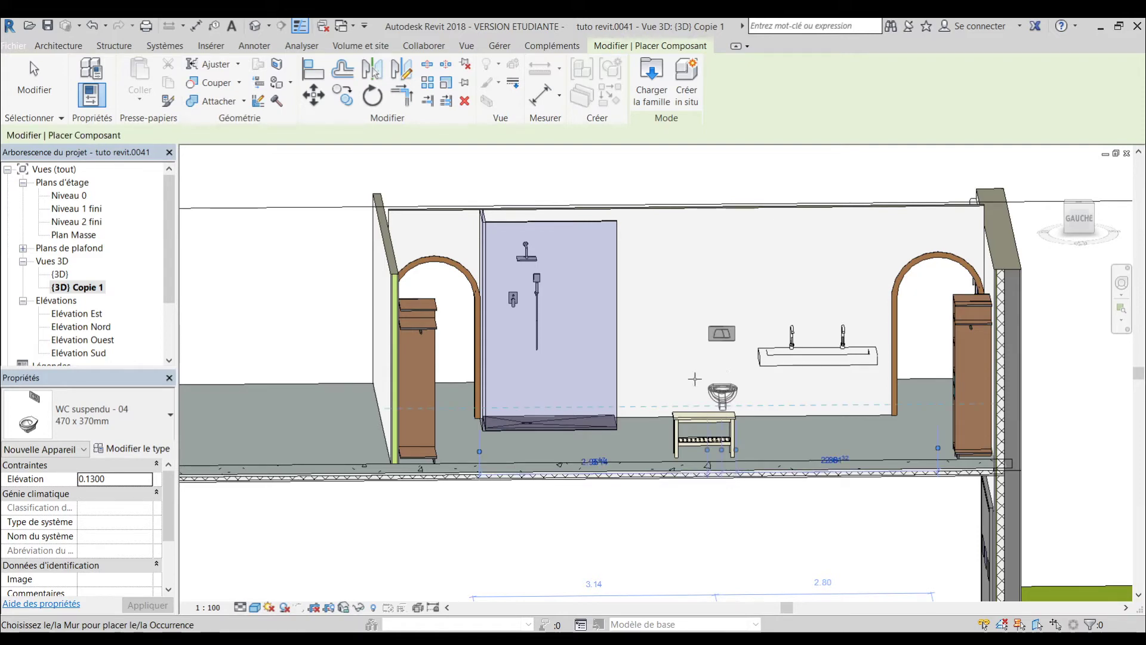
pyautogui.press('Escape')
pyautogui.press('Escape')
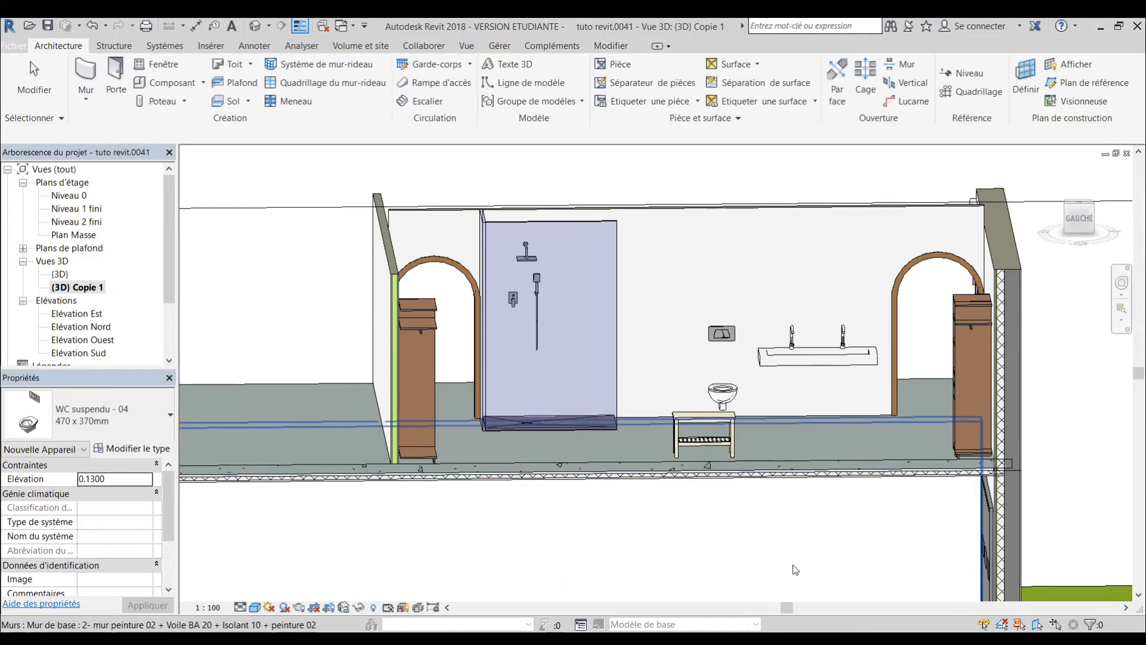
# - Check the wall-hung WC in 3D and in the Niveau 1 fini floor plan
pyautogui.keyDown('shift'); pyautogui.moveTo(779, 584); pyautogui.dragTo(798, 406, button='middle'); pyautogui.keyUp('shift')
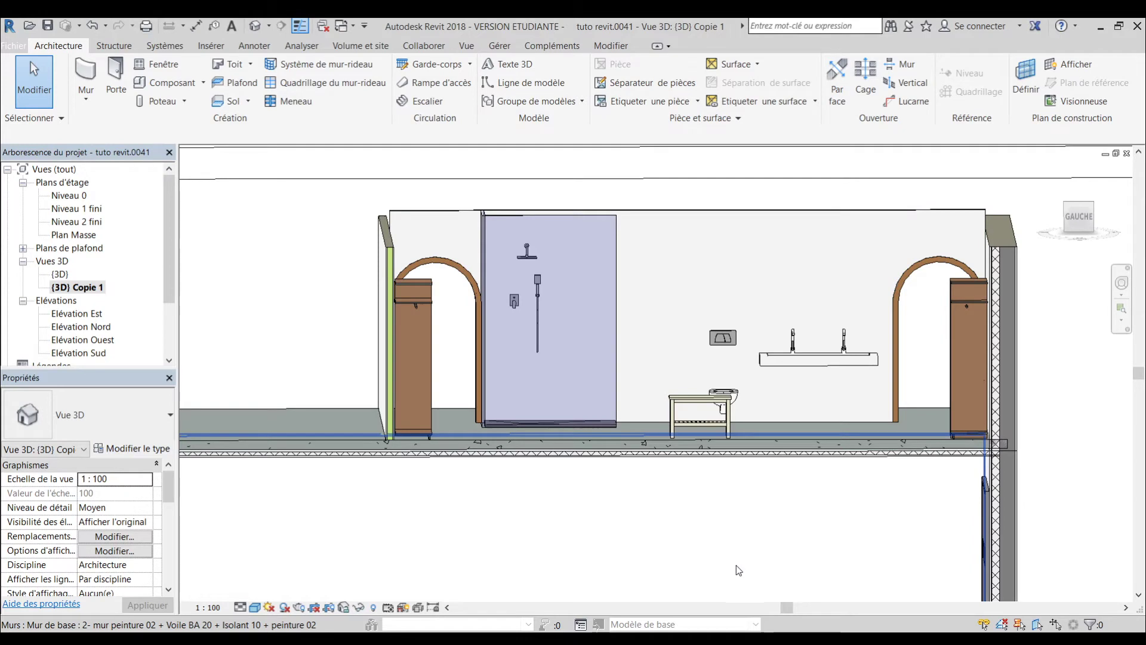
pyautogui.doubleClick(75, 210)
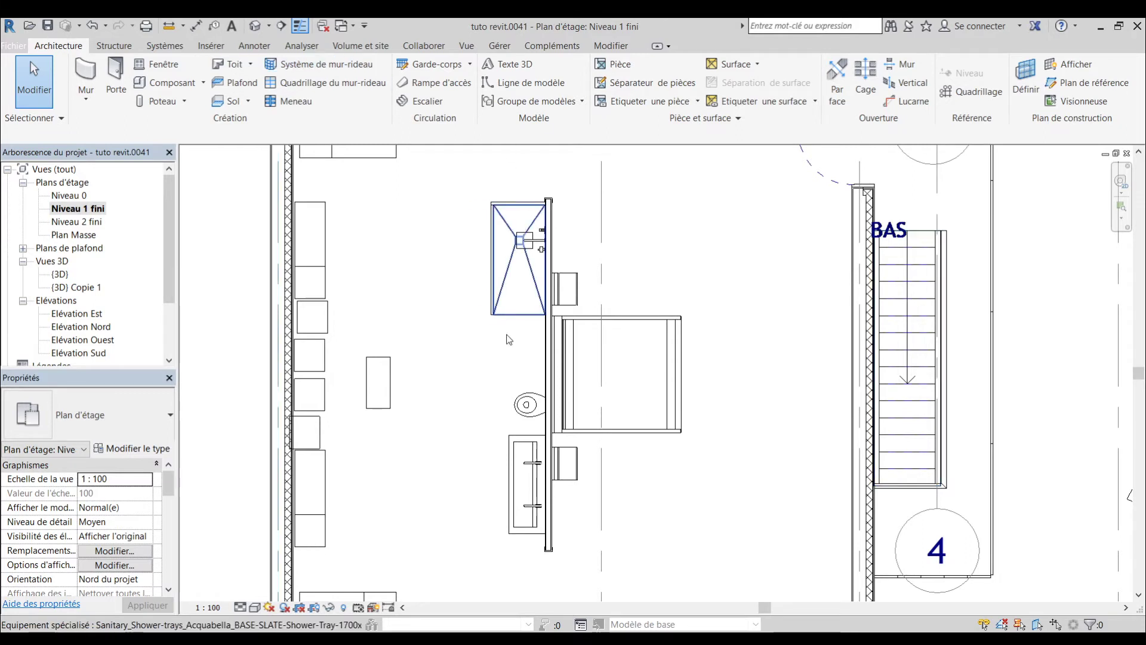
# - Measure the clearance along the partition between the shower tray's lower corner and the wall-hung WC in the floor plan
pyautogui.scroll(2, 539, 387)
pyautogui.scroll(-3, 539, 388)
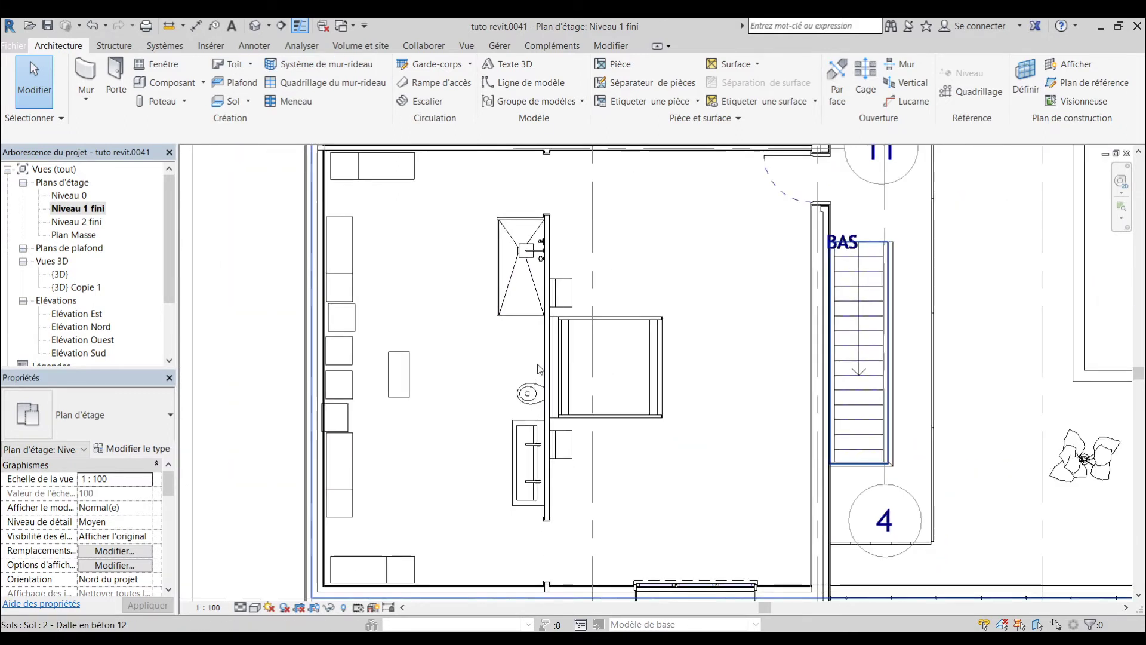
pyautogui.click(169, 25)
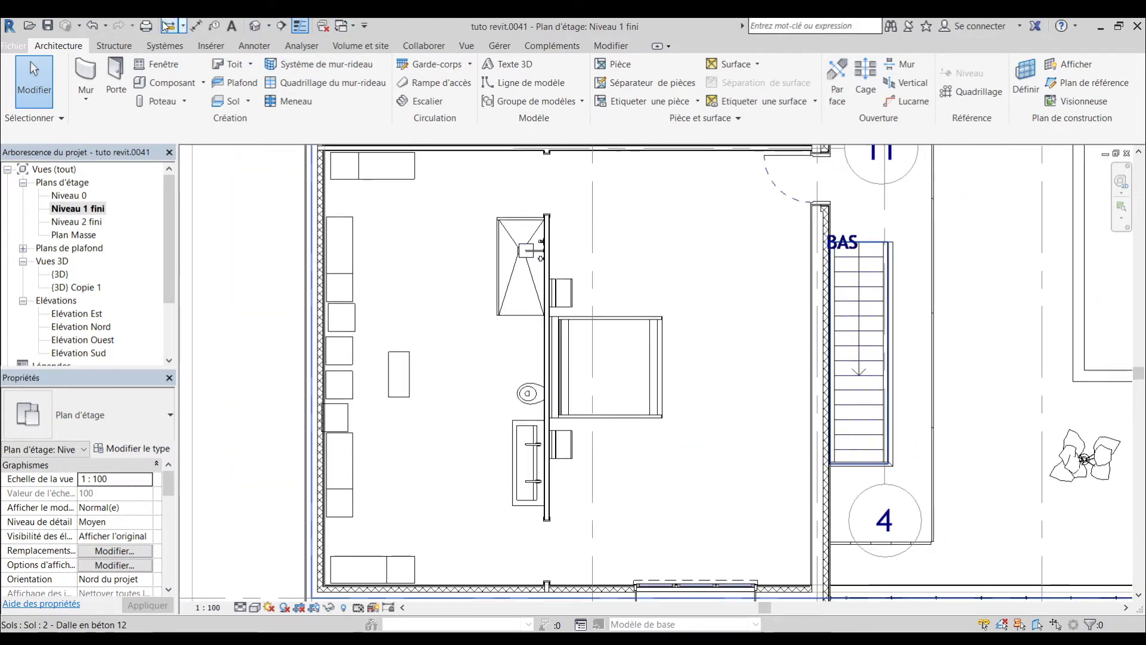
pyautogui.scroll(3, 540, 310)
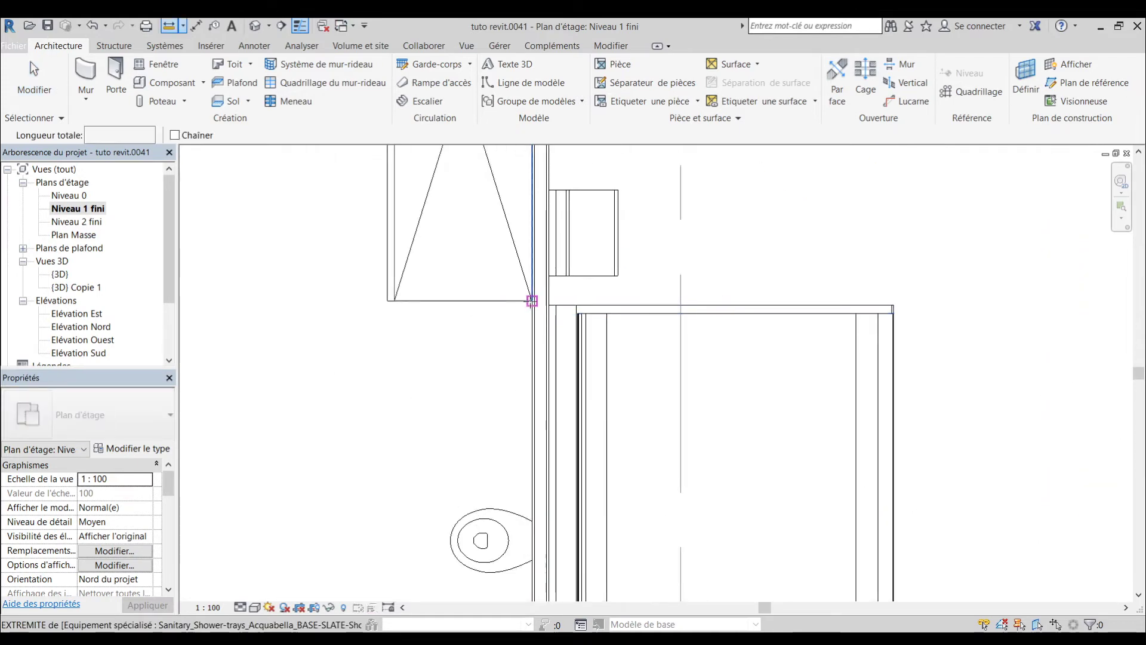
pyautogui.click(532, 300)
pyautogui.click(532, 517)
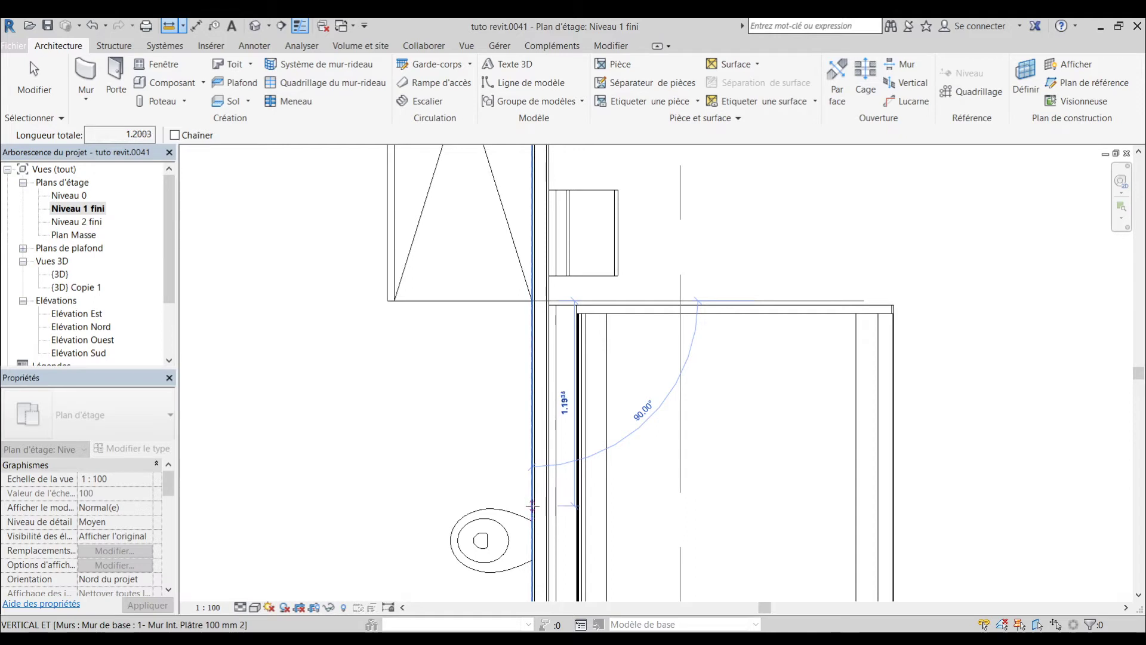
pyautogui.press('Escape')
pyautogui.press('Escape')
pyautogui.scroll(-3, 508, 341)
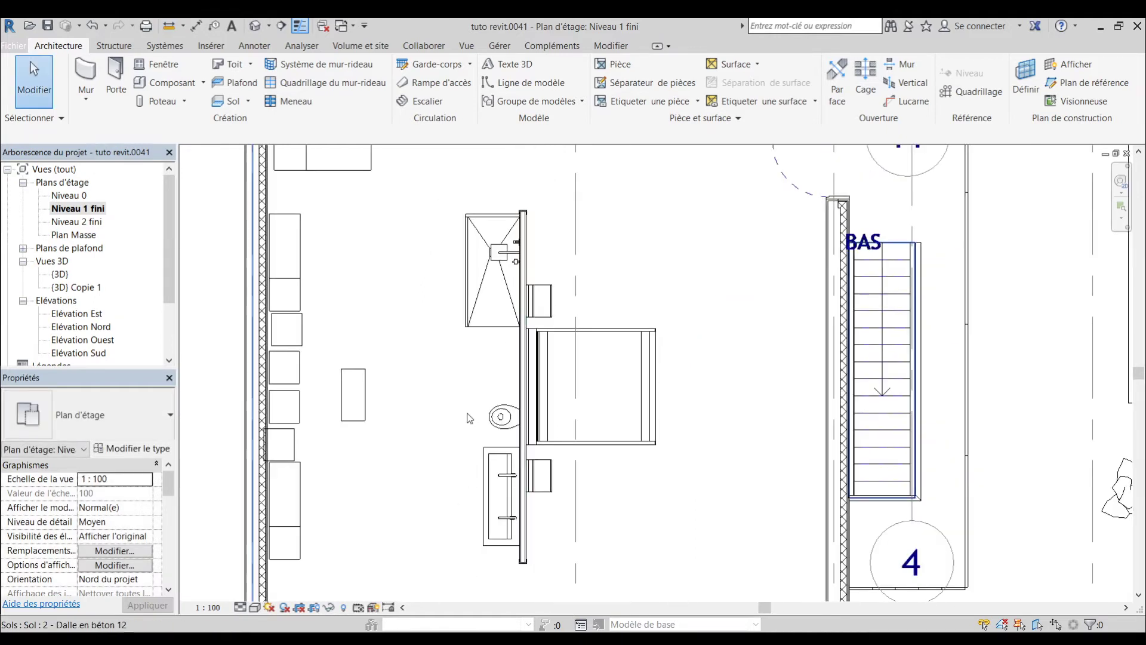
# - Examine the bathroom fittings and the bedroom side of the partition in the {3D} Copie 1 and {3D} views
pyautogui.doubleClick(69, 287)
pyautogui.scroll(-4, 550, 317)
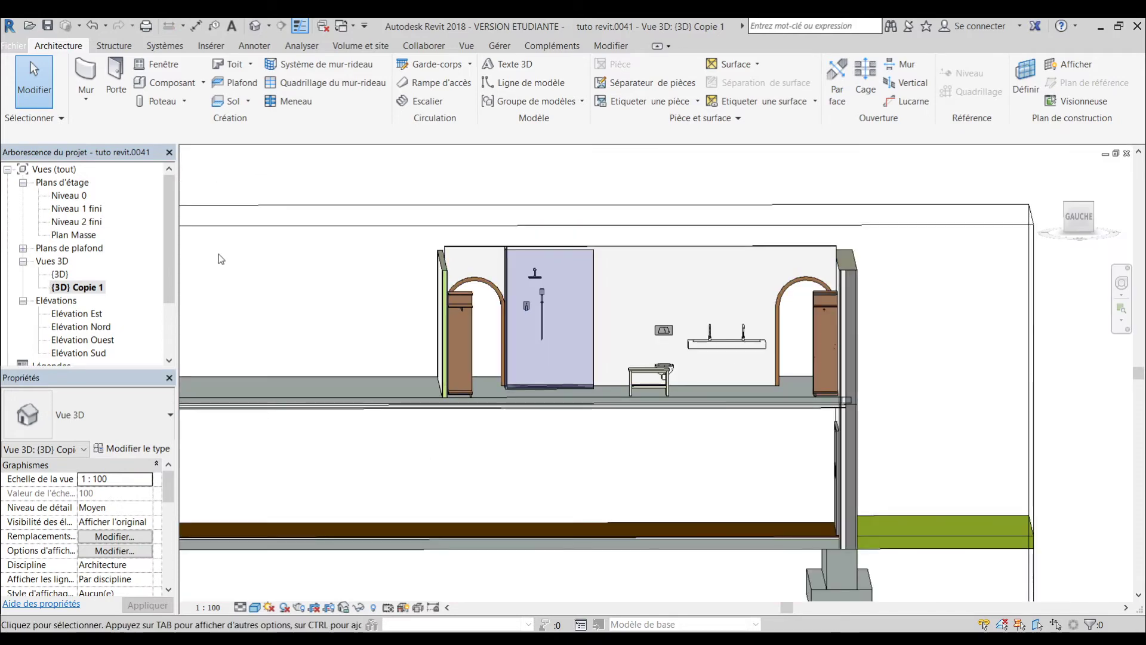
pyautogui.doubleClick(71, 276)
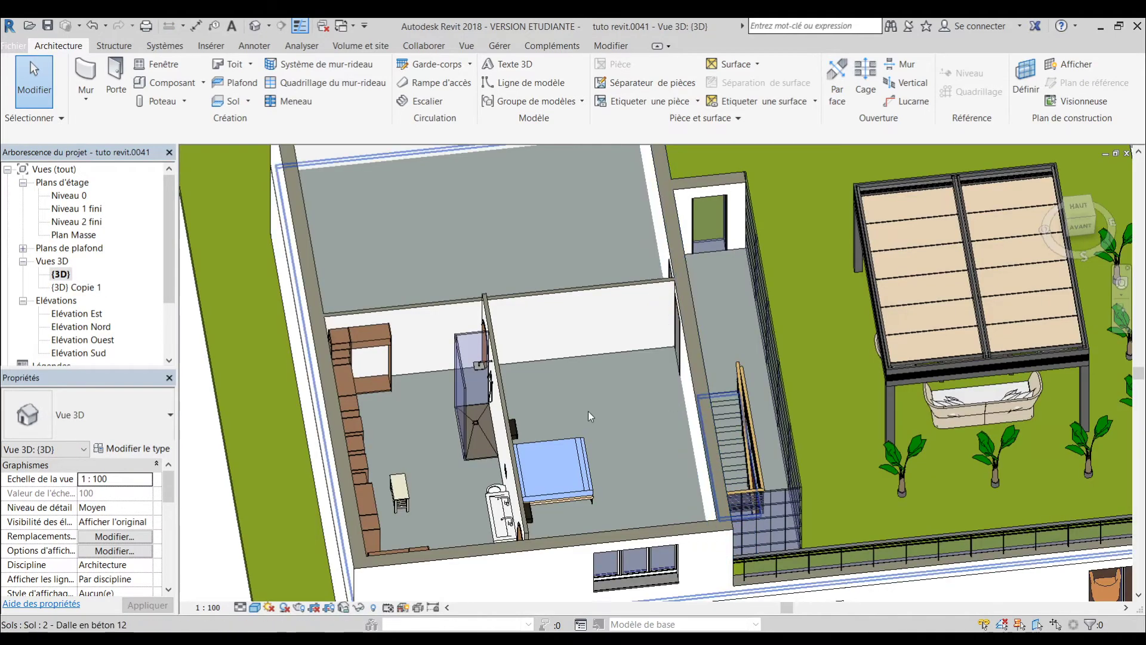
pyautogui.keyDown('shift'); pyautogui.moveTo(551, 470); pyautogui.dragTo(767, 403, button='middle'); pyautogui.keyUp('shift')
pyautogui.scroll(3, 810, 418)
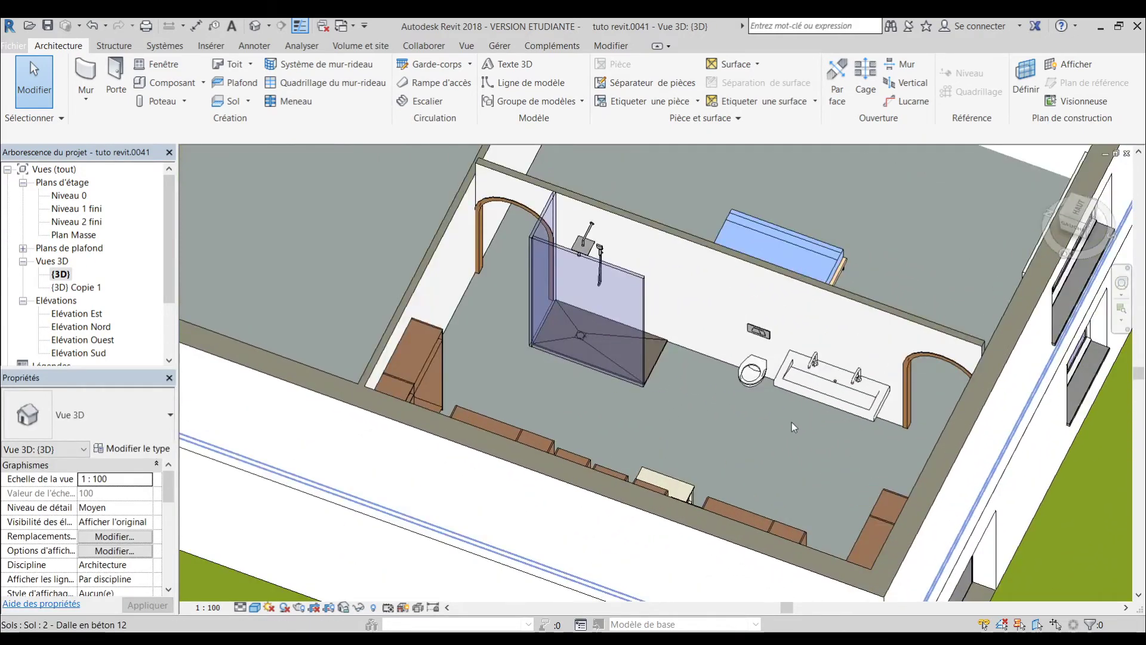
pyautogui.scroll(-3, 791, 421)
pyautogui.keyDown('shift'); pyautogui.moveTo(785, 430); pyautogui.dragTo(299, 256, button='middle'); pyautogui.keyUp('shift')
pyautogui.scroll(-2, 299, 255)
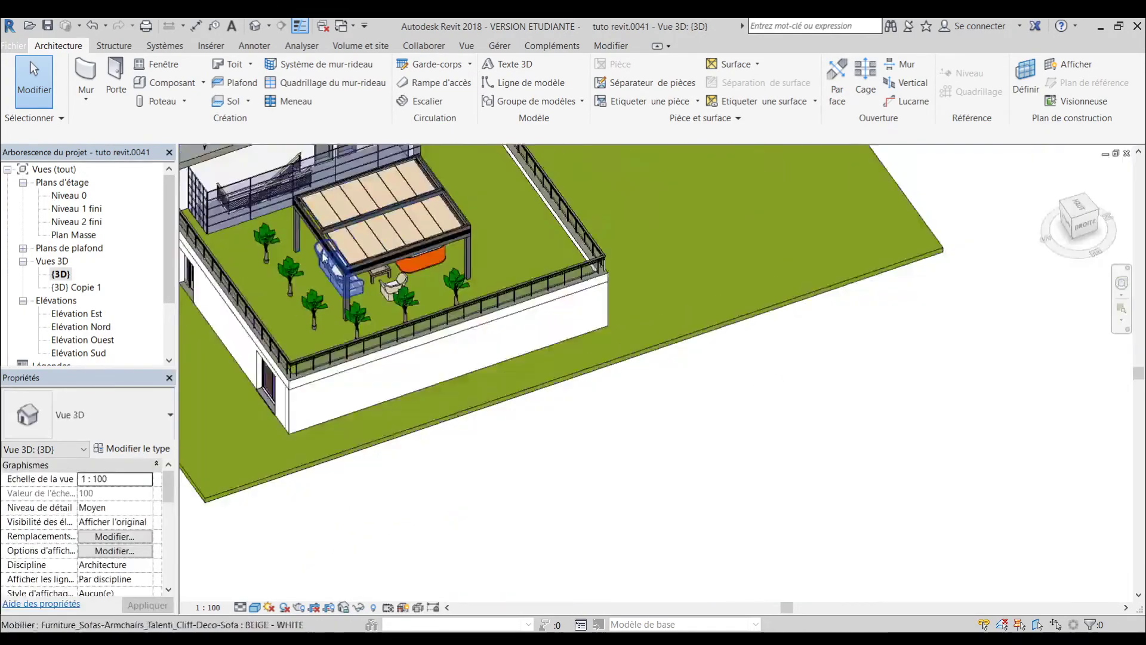
pyautogui.keyDown('shift'); pyautogui.moveTo(396, 289); pyautogui.dragTo(519, 563, button='middle'); pyautogui.keyUp('shift')
pyautogui.keyDown('shift'); pyautogui.moveTo(480, 419); pyautogui.dragTo(393, 375, button='middle'); pyautogui.keyUp('shift')
pyautogui.scroll(3, 394, 375)
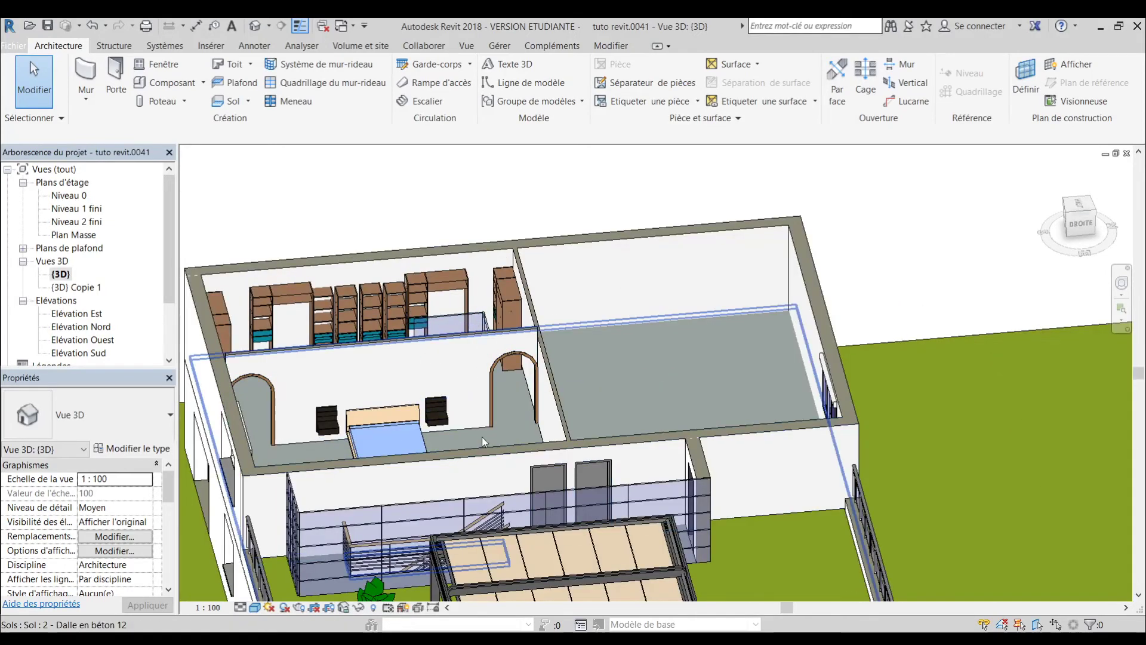
pyautogui.moveTo(302, 434); pyautogui.dragTo(503, 437, button='middle')
pyautogui.scroll(4, 503, 437)
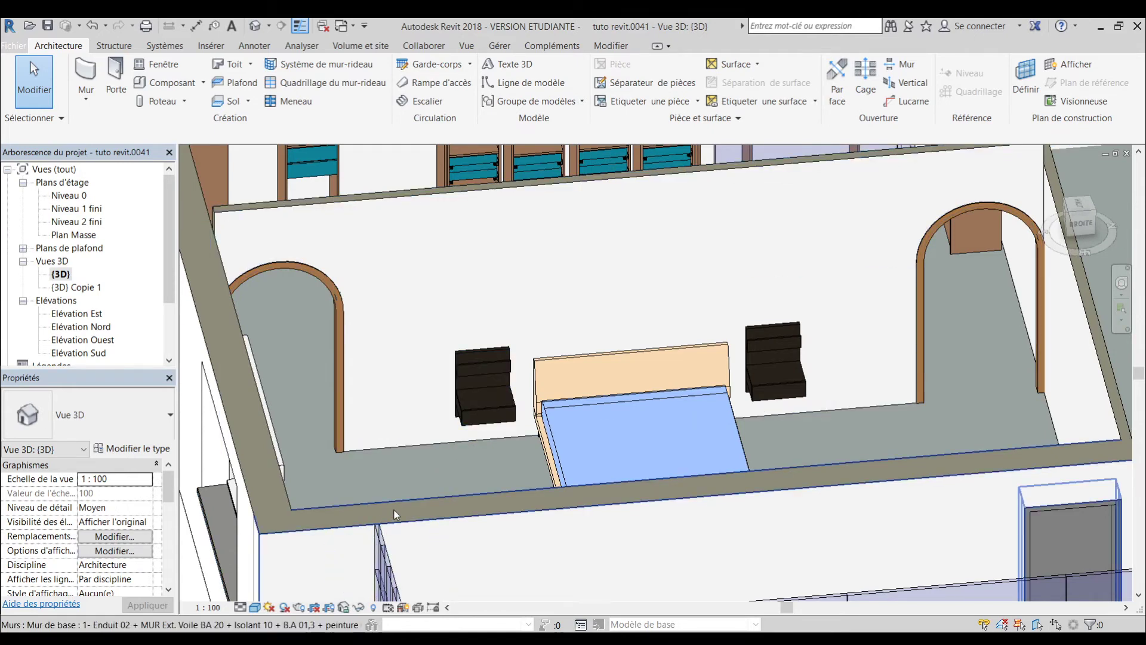
# - Change the material of the bedside table type, Table de chevet - Type 02 500 x 400 x 700 mm, to Mélaminé - Beech 90
pyautogui.click(468, 404)
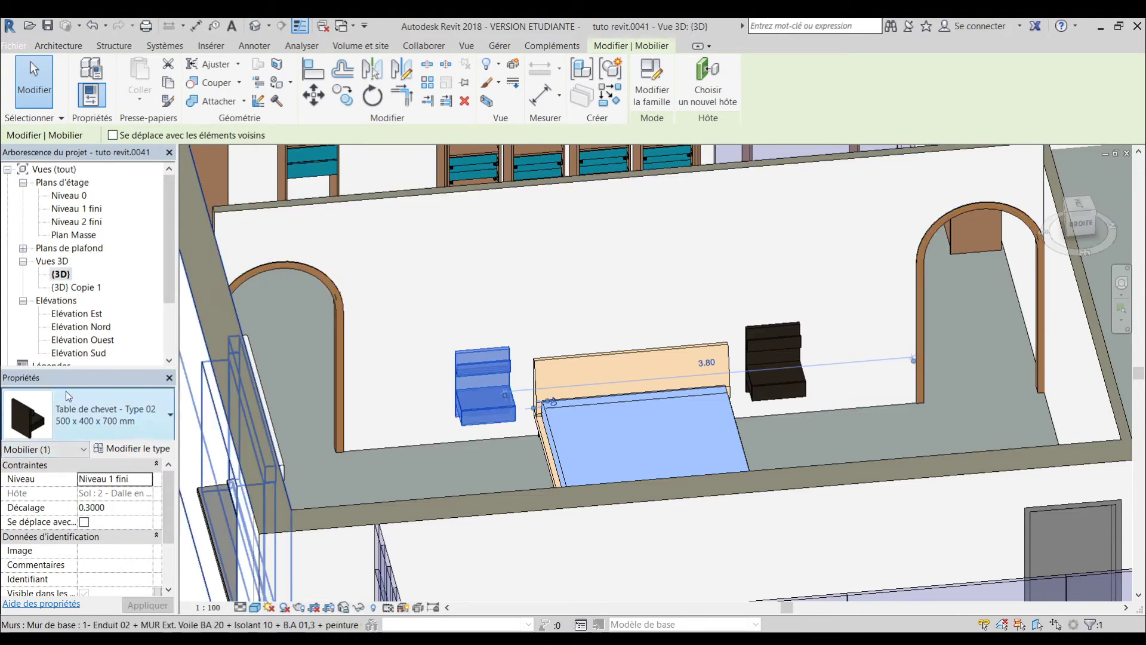
pyautogui.click(134, 449)
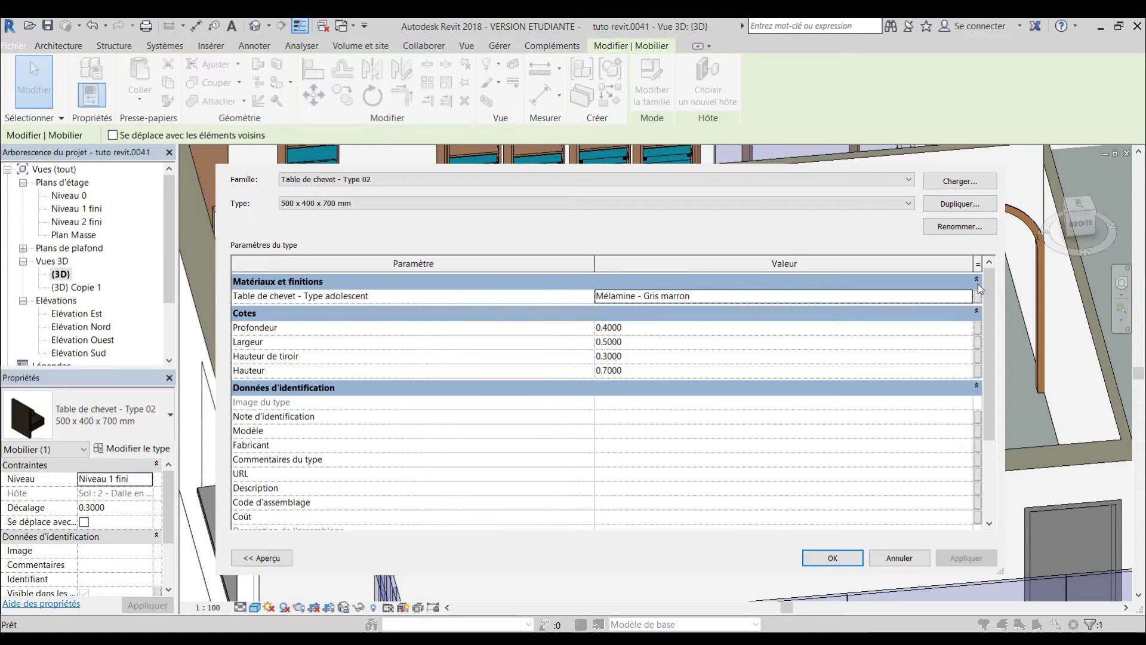
pyautogui.click(963, 294)
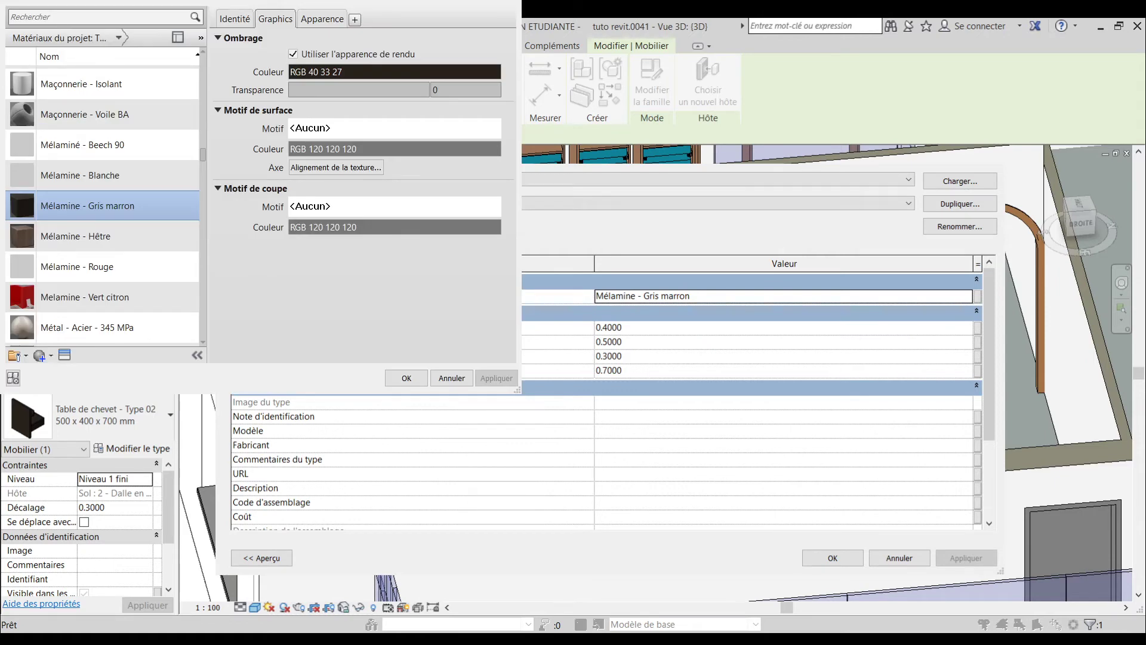
pyautogui.moveTo(261, 3); pyautogui.dragTo(547, 125)
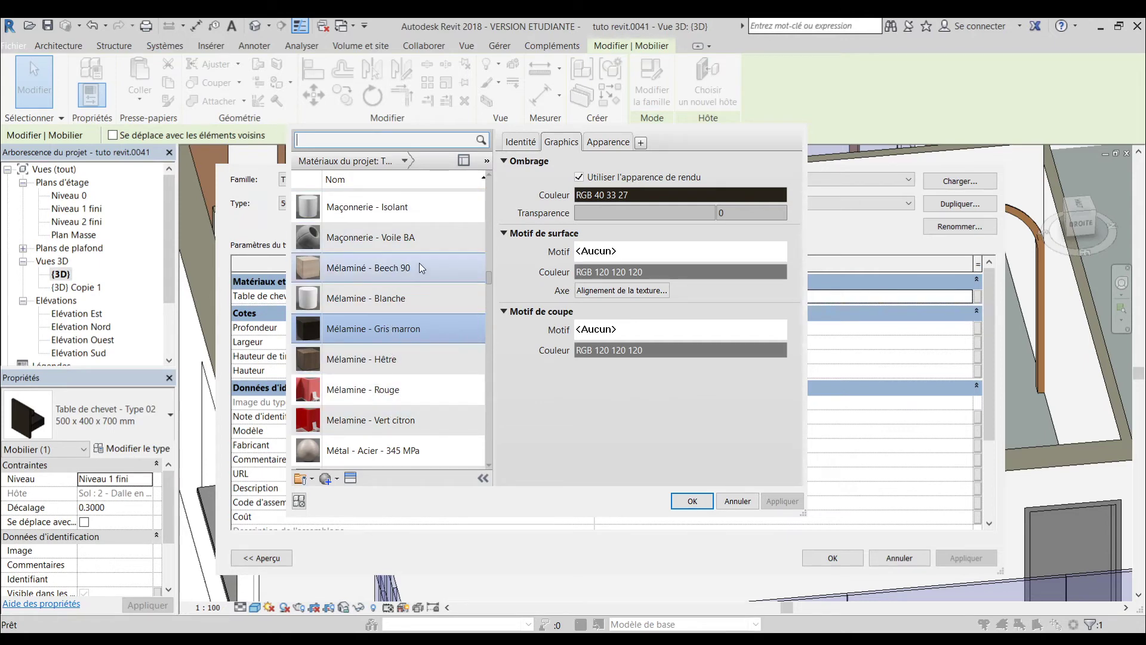
pyautogui.click(420, 267)
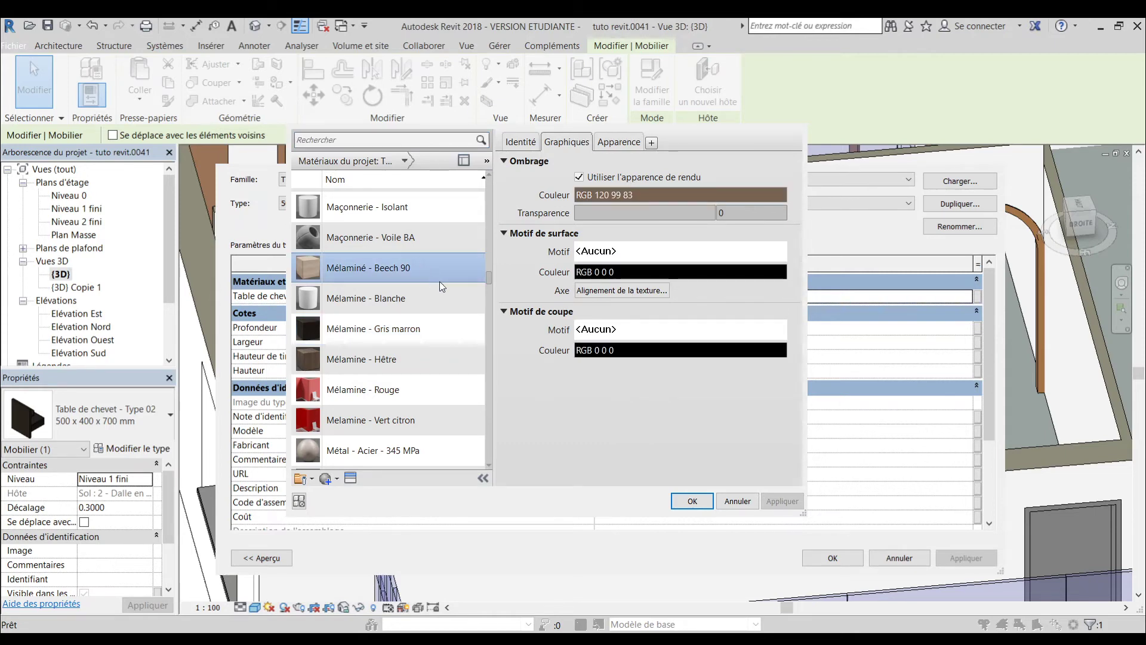
pyautogui.click(424, 357)
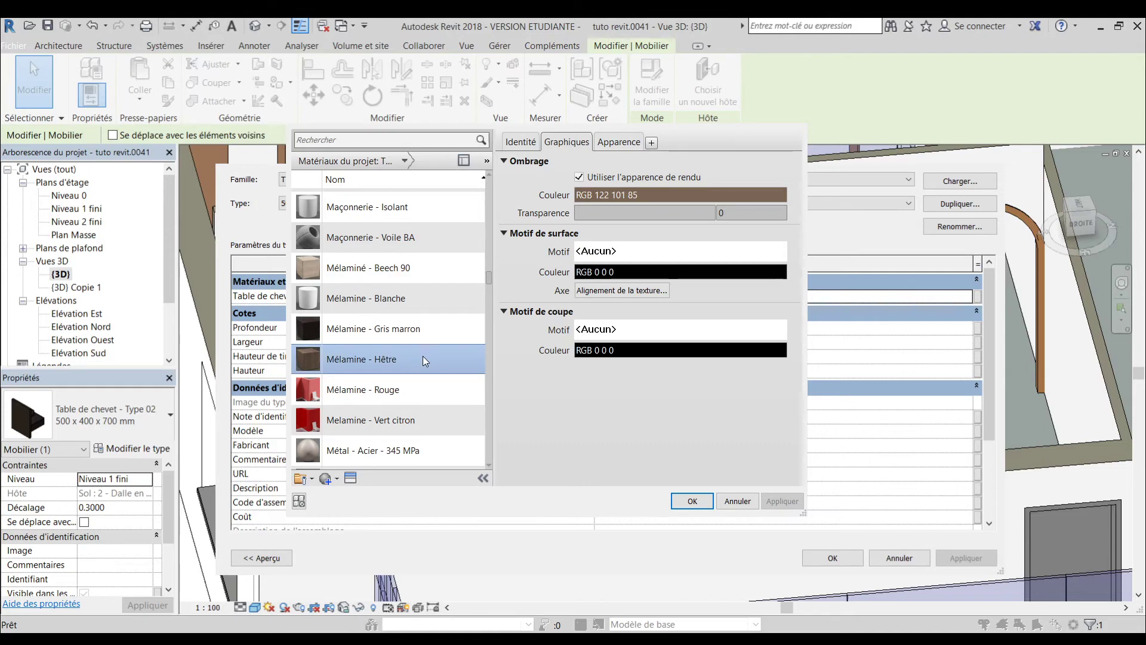
pyautogui.click(414, 267)
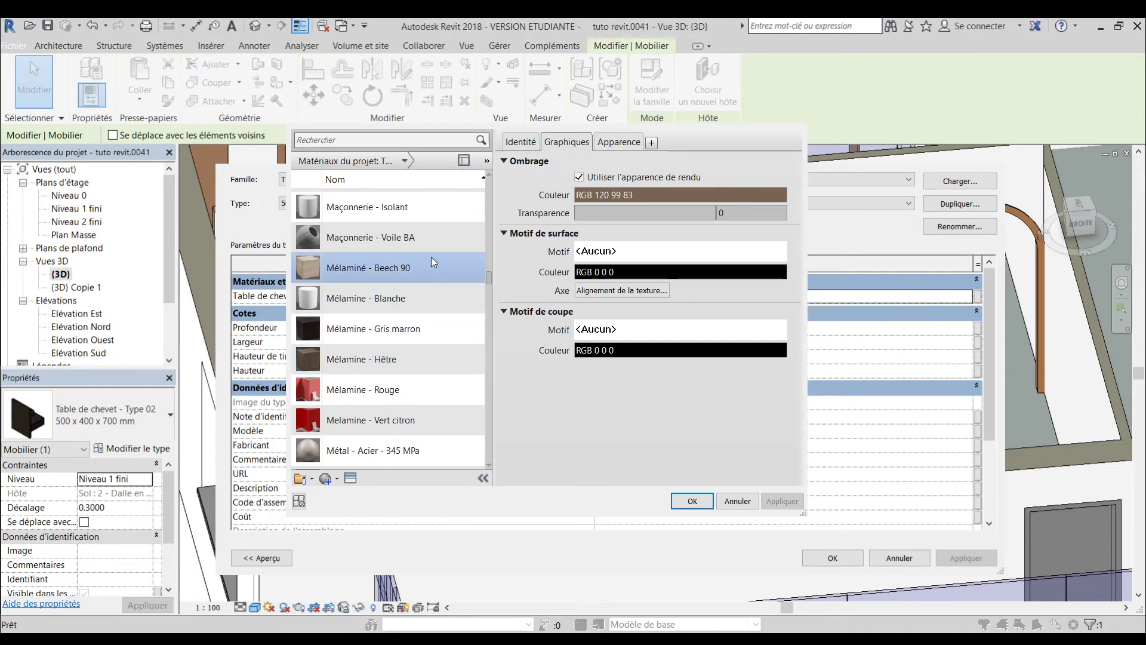
pyautogui.click(619, 142)
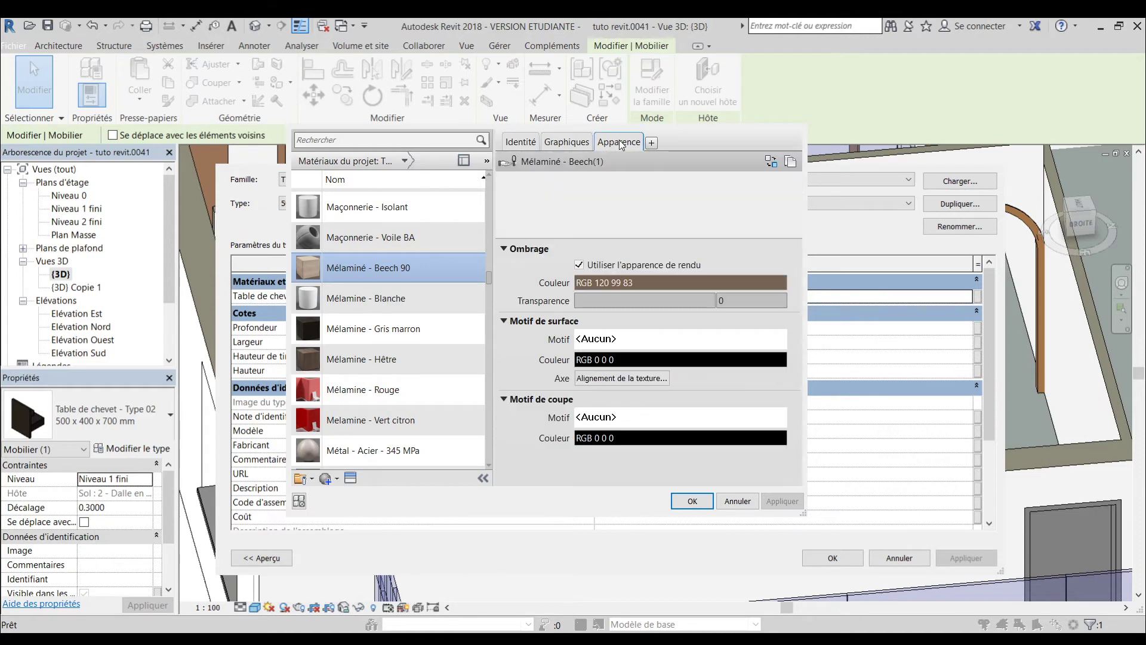
pyautogui.click(559, 141)
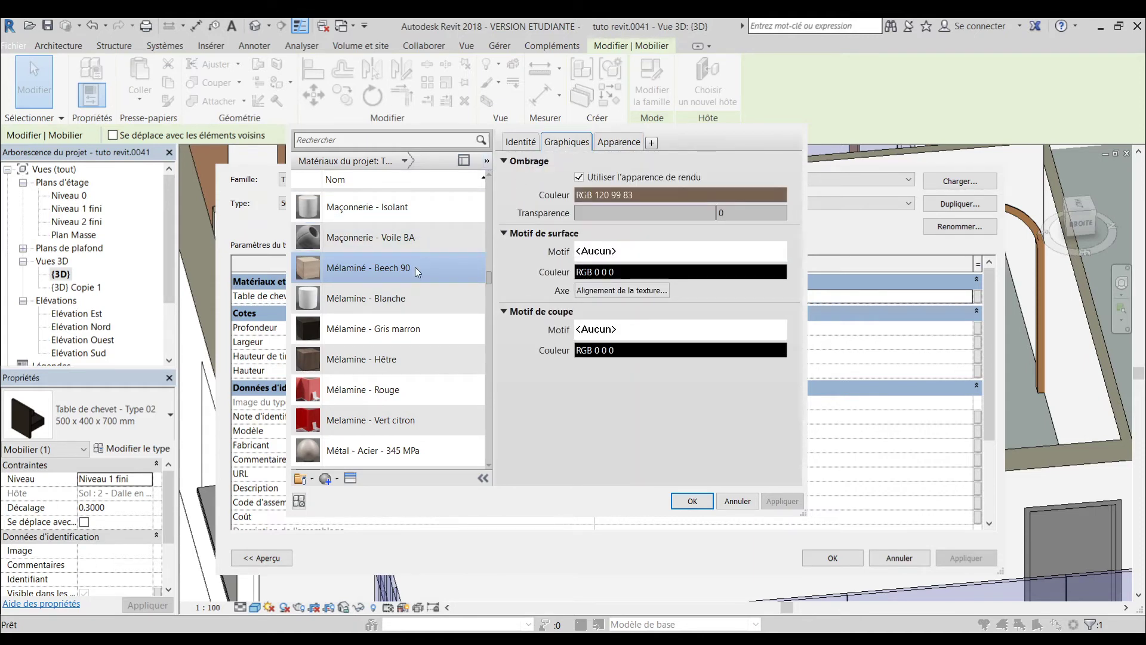
pyautogui.click(692, 501)
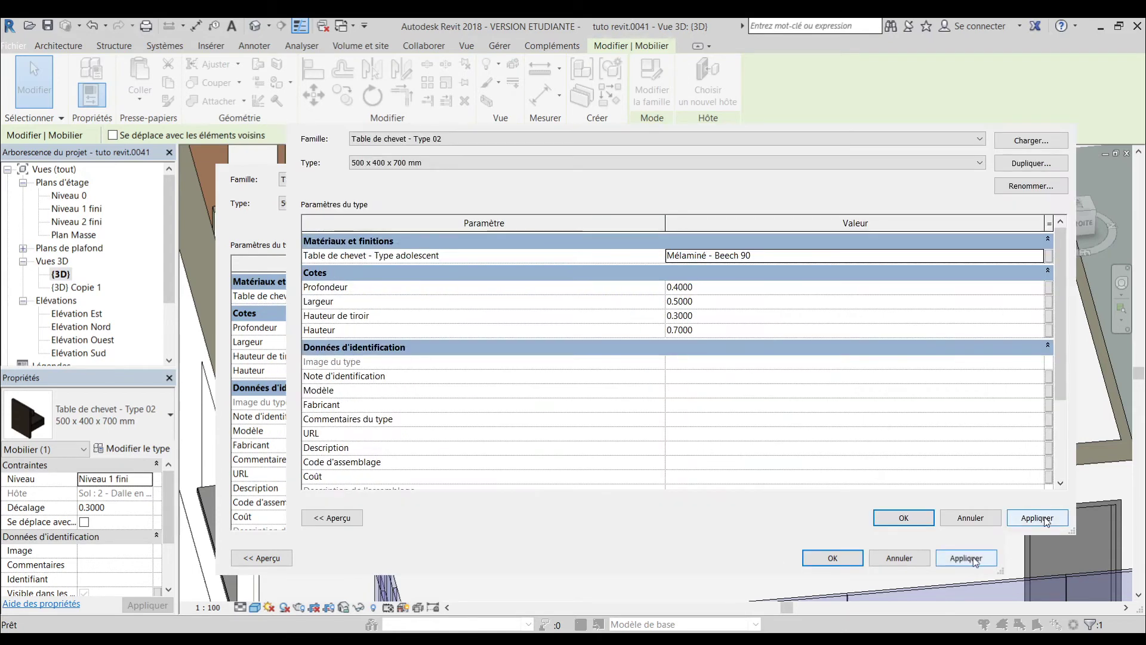
pyautogui.click(965, 558)
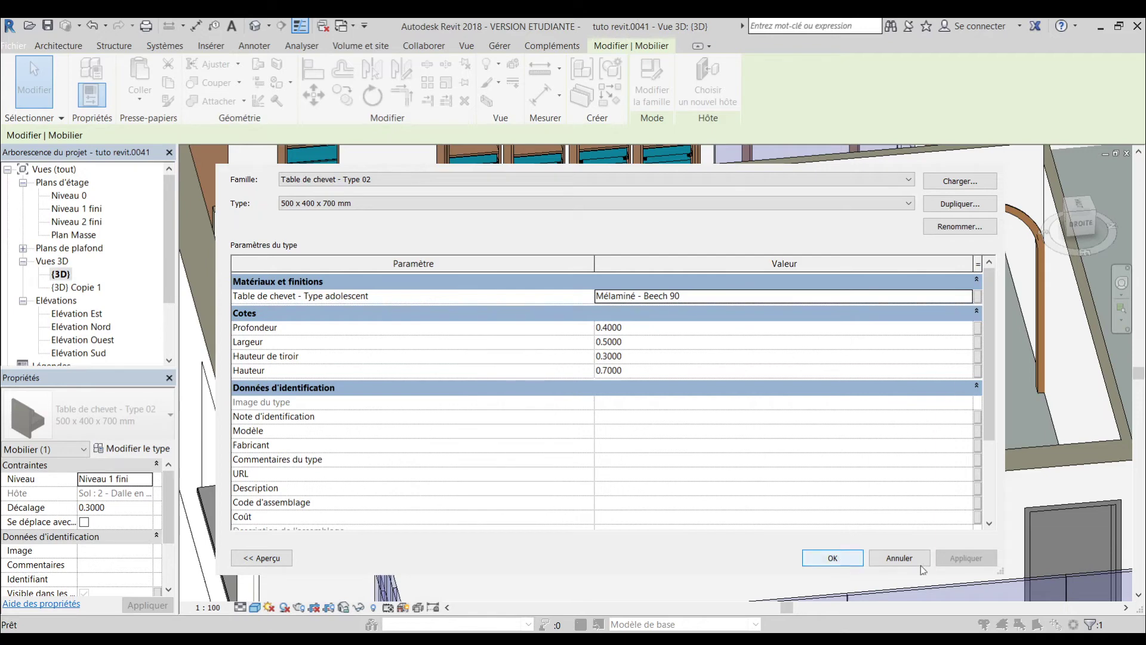
pyautogui.click(827, 559)
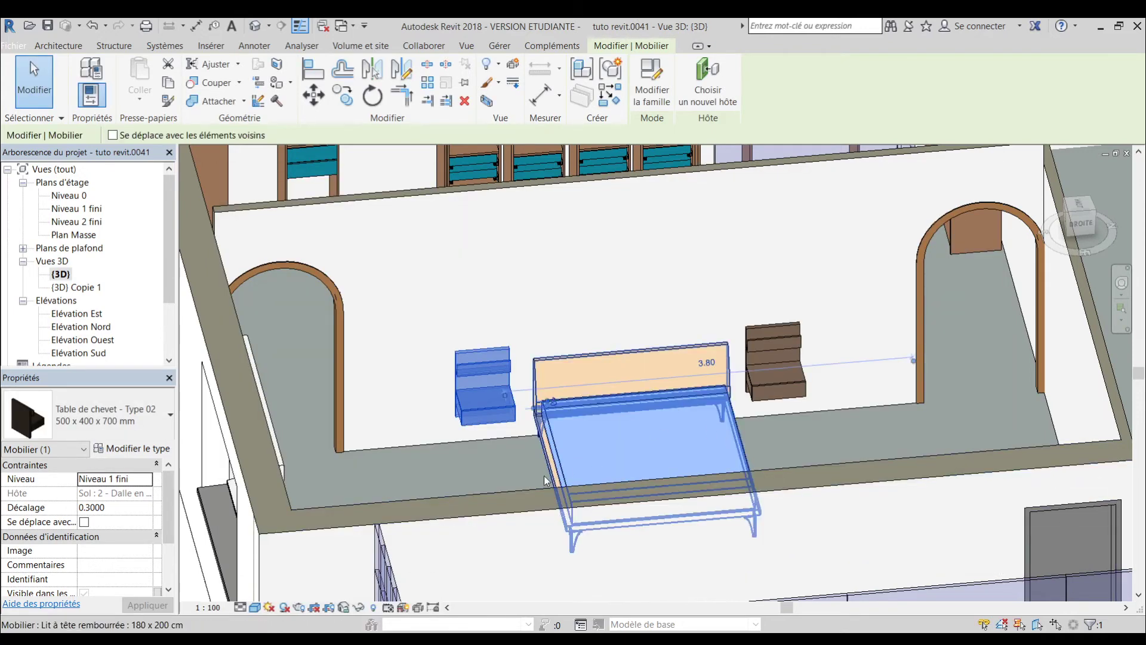
pyautogui.press('Escape')
# - Shift both sides of the section box in the {3D} Copie 1 view towards the bedroom, so the cut passes beyond the partition
pyautogui.scroll(-3, 567, 389)
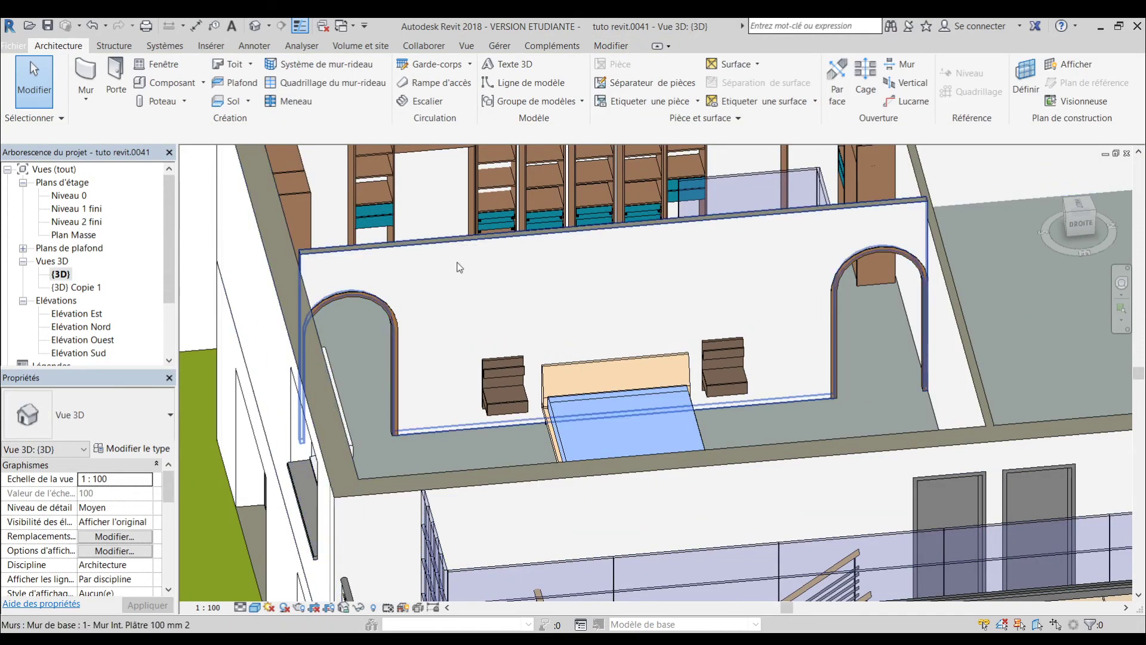
pyautogui.scroll(-2, 488, 300)
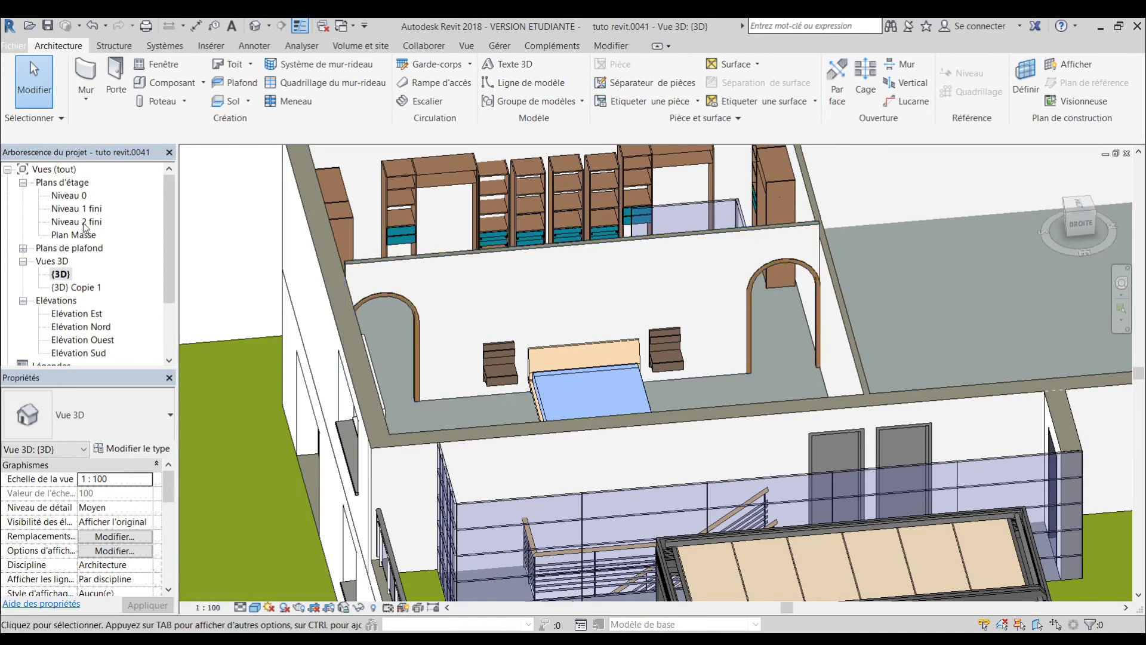
pyautogui.keyDown('shift'); pyautogui.moveTo(396, 352); pyautogui.dragTo(486, 458, button='middle'); pyautogui.keyUp('shift')
pyautogui.keyDown('shift'); pyautogui.moveTo(701, 396); pyautogui.dragTo(417, 382, button='middle'); pyautogui.keyUp('shift')
pyautogui.scroll(-2, 690, 414)
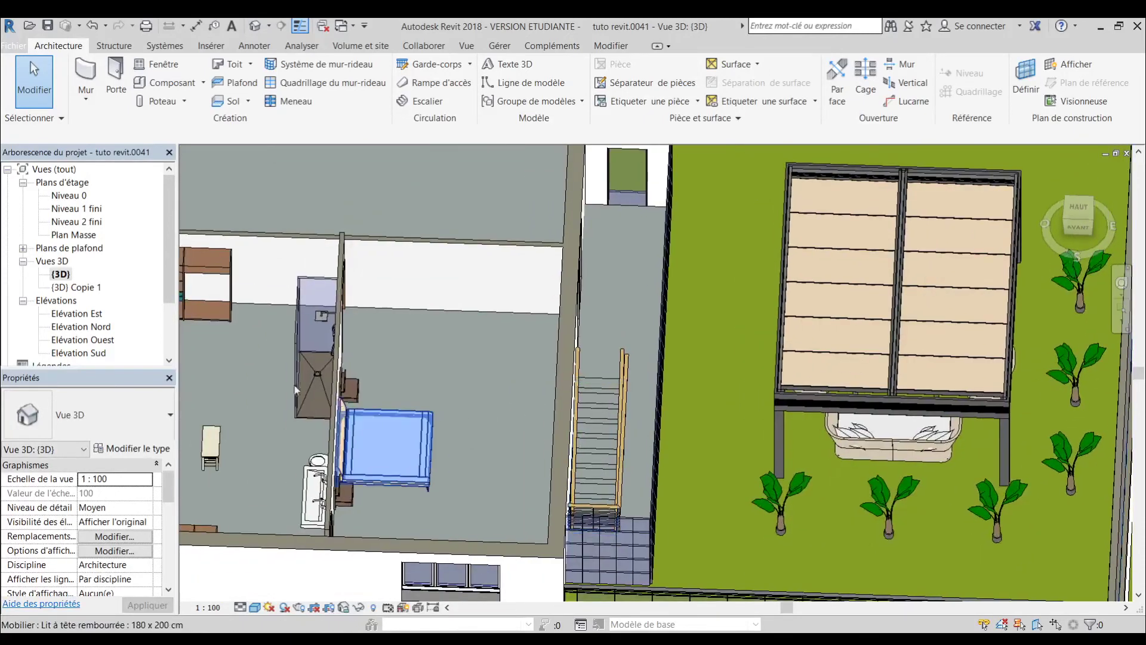
pyautogui.click(82, 289)
pyautogui.doubleClick(82, 289)
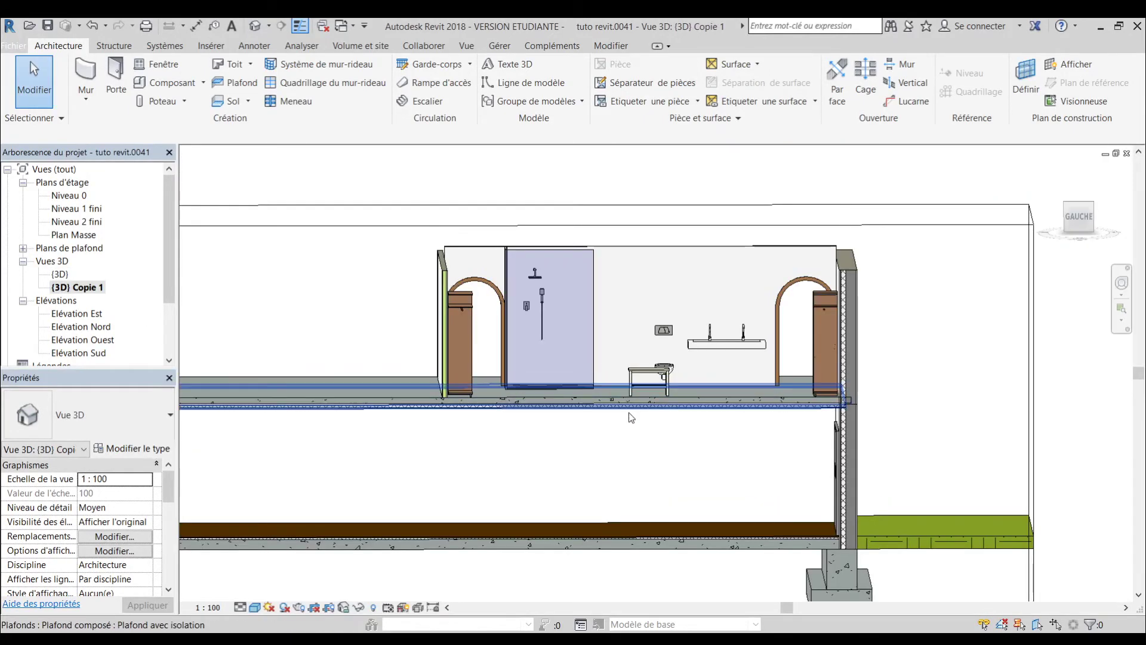
pyautogui.keyDown('shift'); pyautogui.moveTo(621, 465); pyautogui.dragTo(465, 450, button='middle'); pyautogui.keyUp('shift')
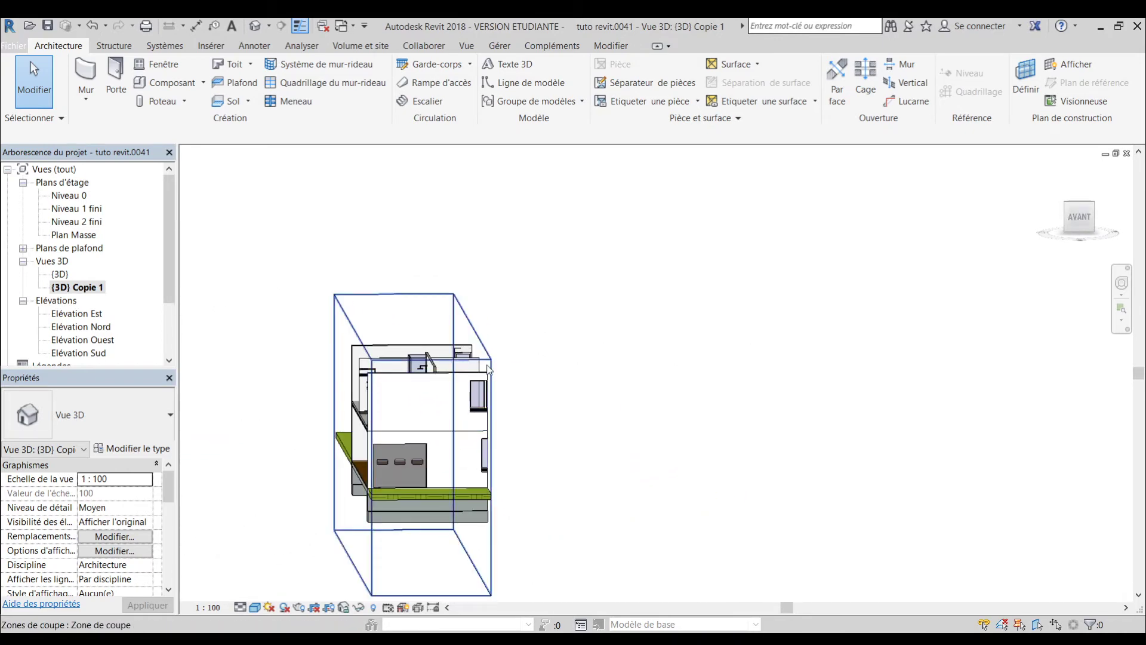
pyautogui.click(491, 373)
pyautogui.moveTo(475, 444); pyautogui.dragTo(546, 442)
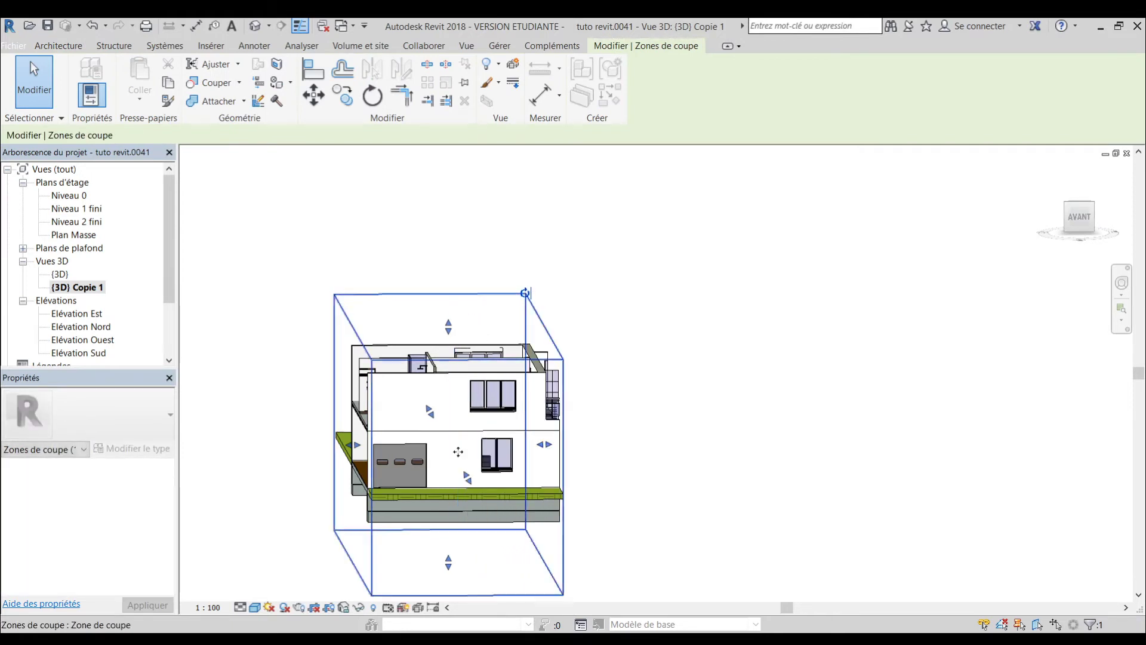
pyautogui.moveTo(352, 445); pyautogui.dragTo(441, 434)
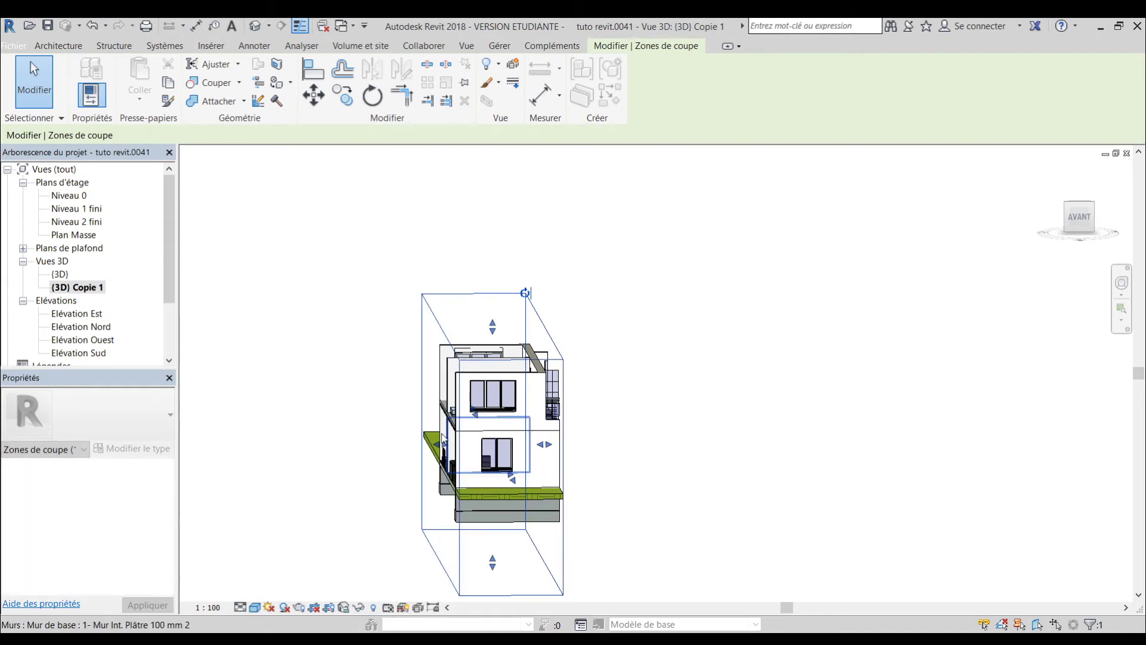
pyautogui.keyDown('shift'); pyautogui.moveTo(417, 465); pyautogui.dragTo(721, 392, button='middle'); pyautogui.keyUp('shift')
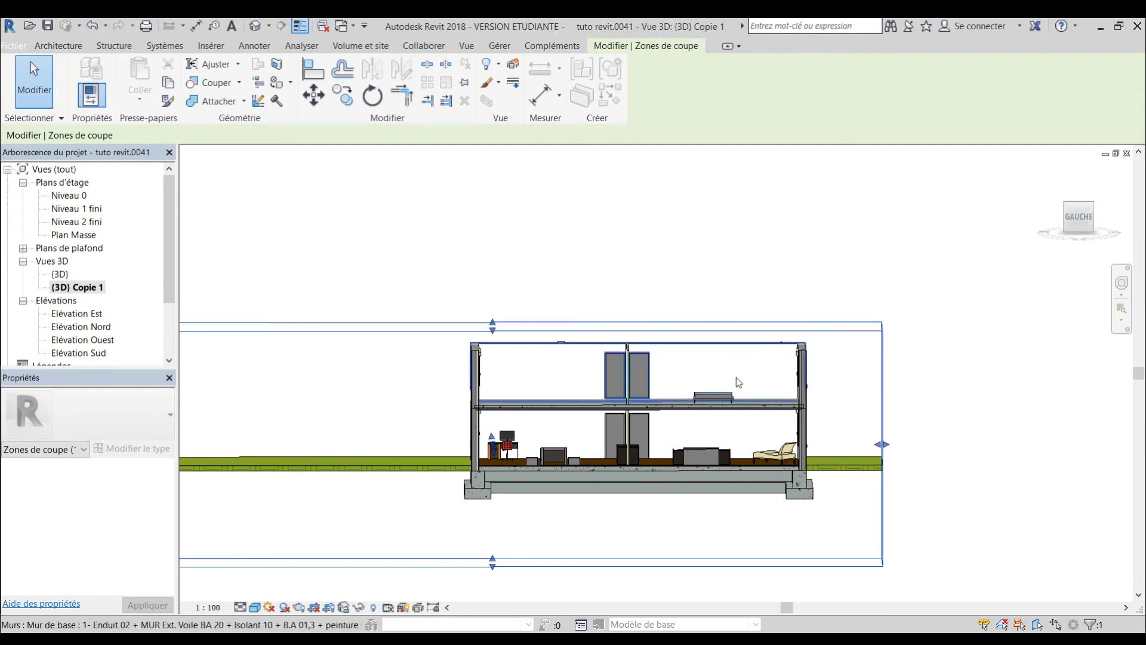
pyautogui.scroll(4, 736, 381)
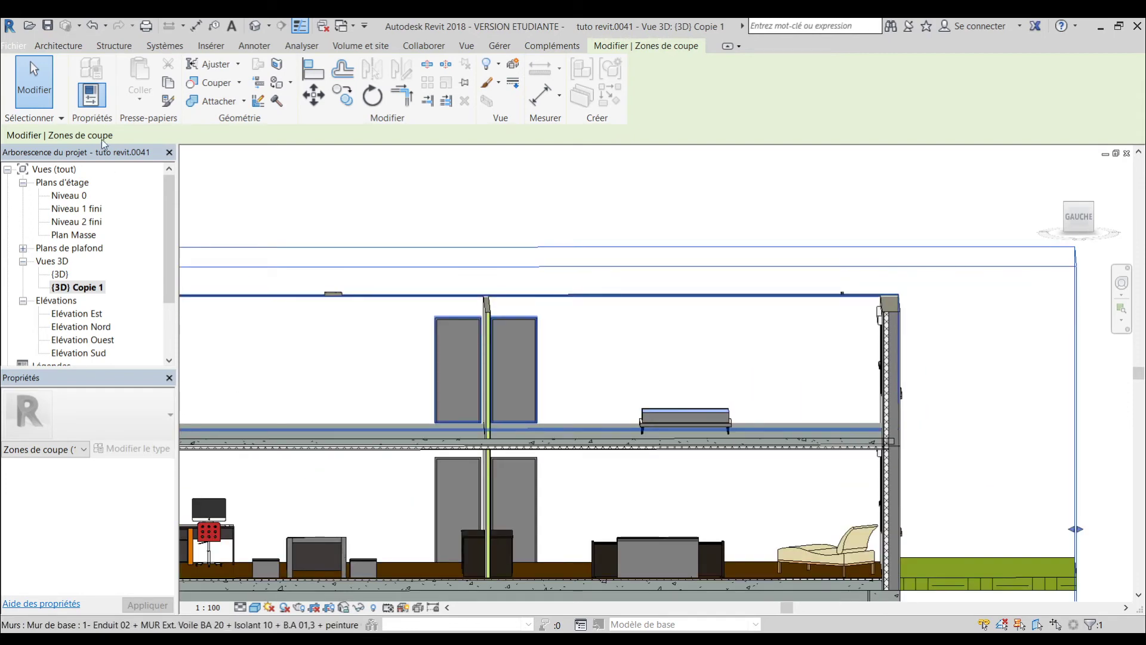
# - Load the Enceinte - Bibliothèque speaker family from the Audio - Vidéo folder of the Equipement spécialisé library
pyautogui.click(61, 48)
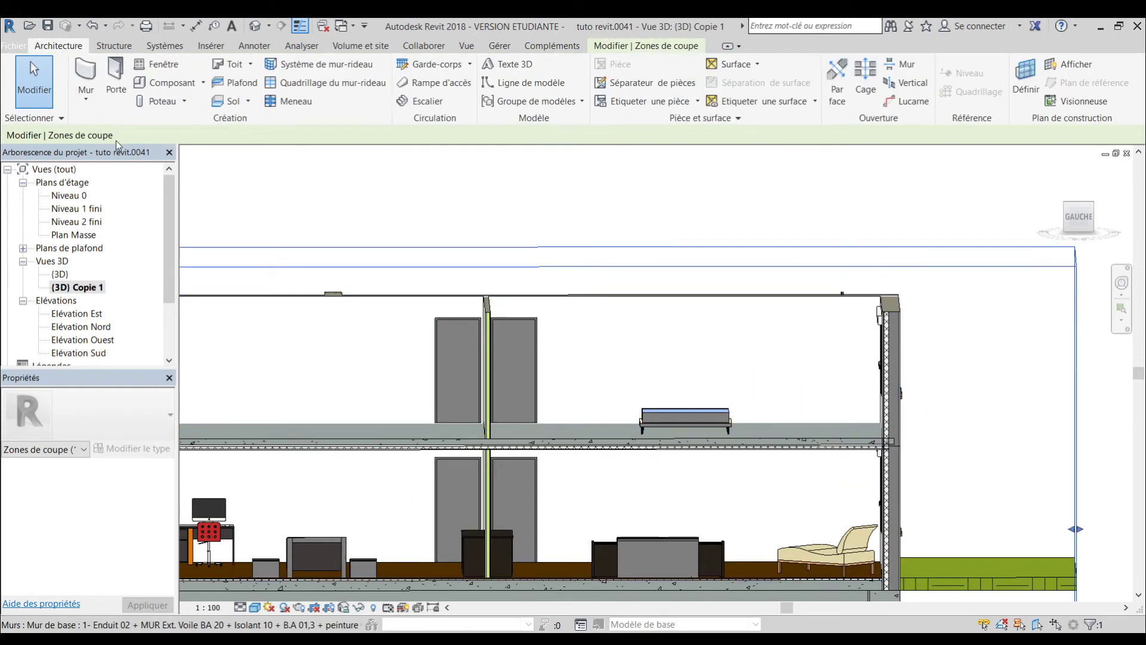
pyautogui.click(216, 47)
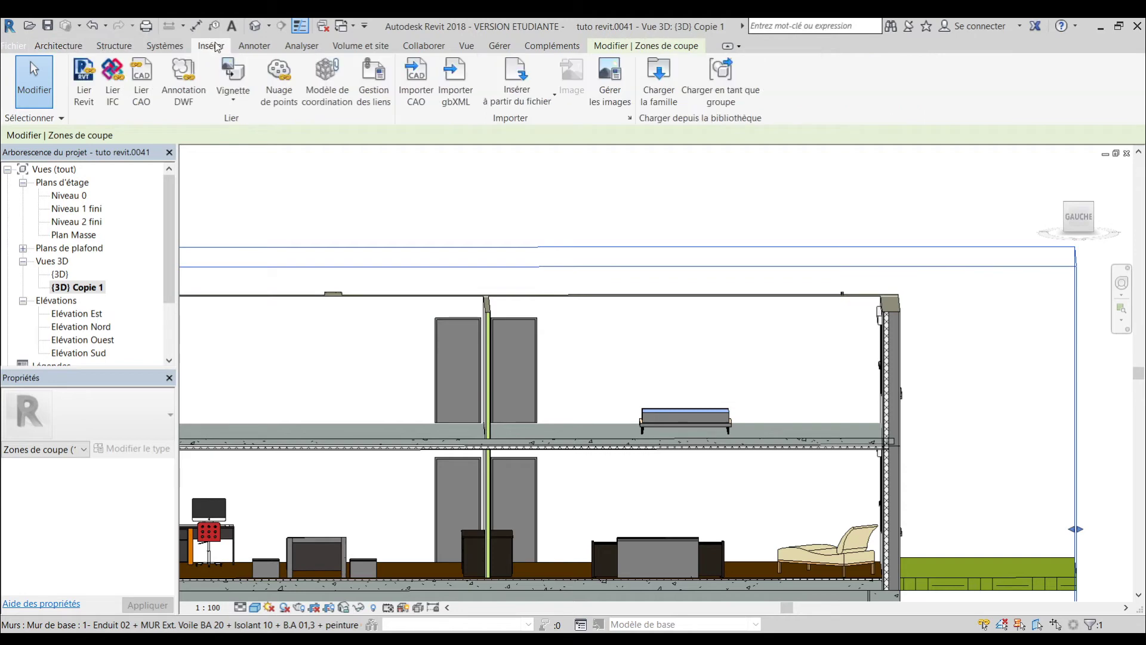
pyautogui.click(656, 75)
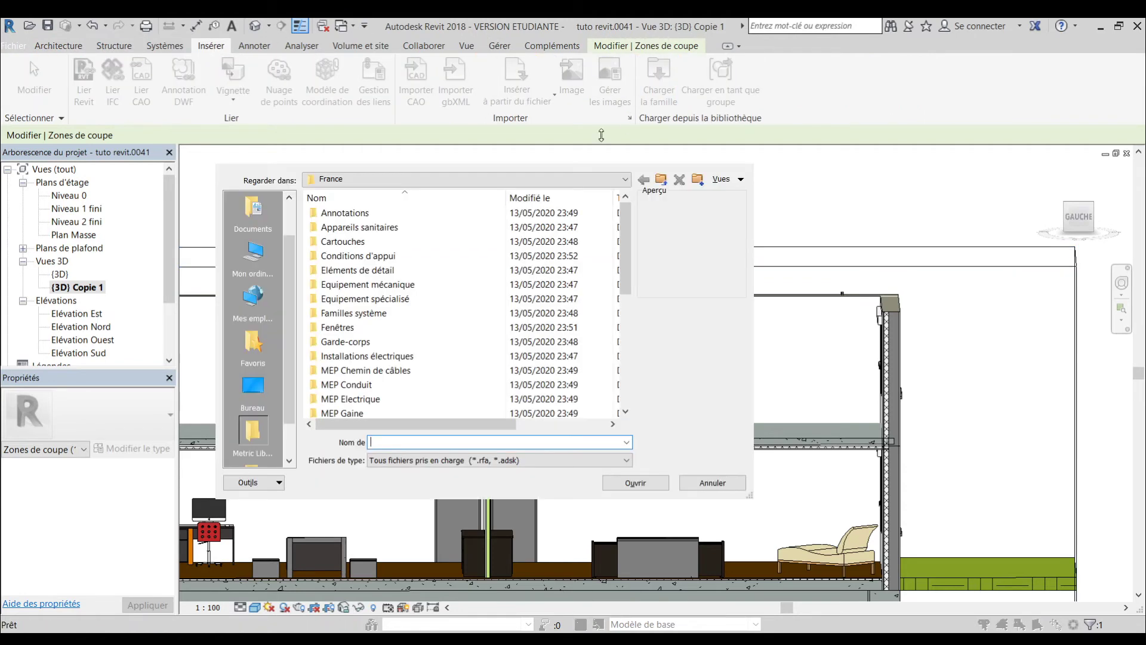
pyautogui.click(408, 302)
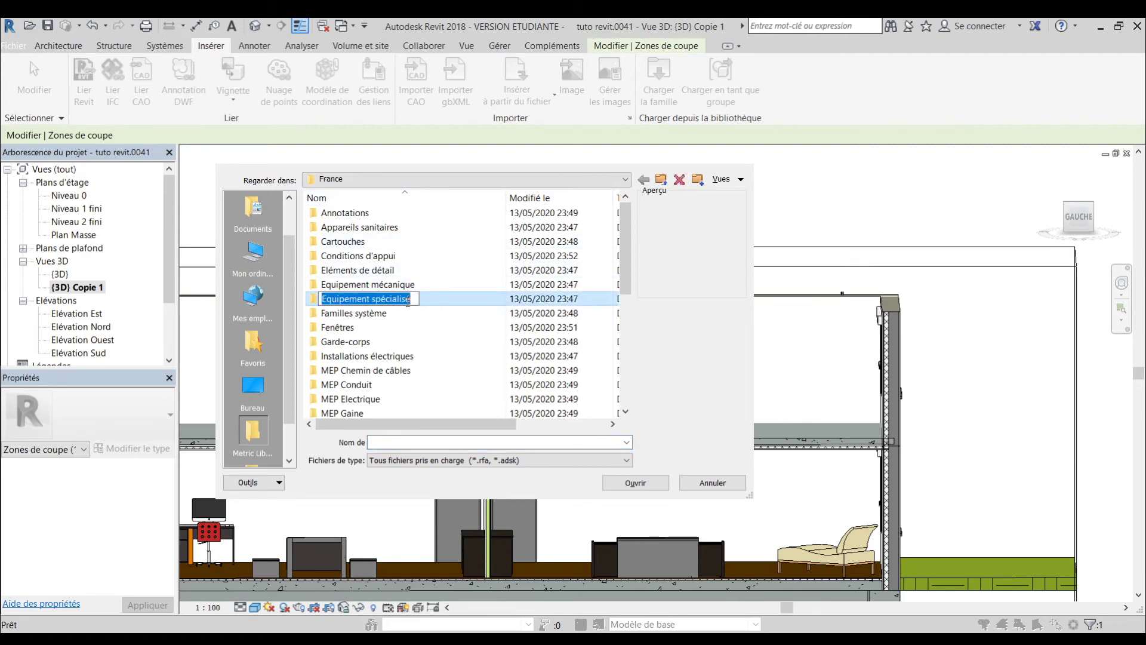
pyautogui.doubleClick(409, 299)
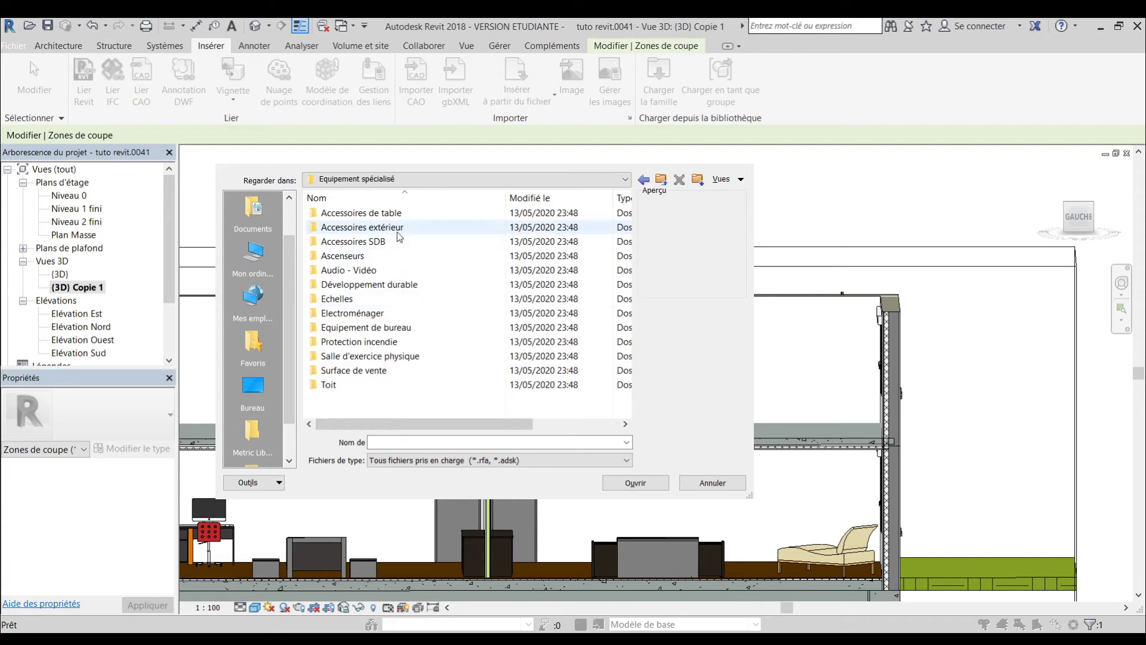
pyautogui.doubleClick(372, 270)
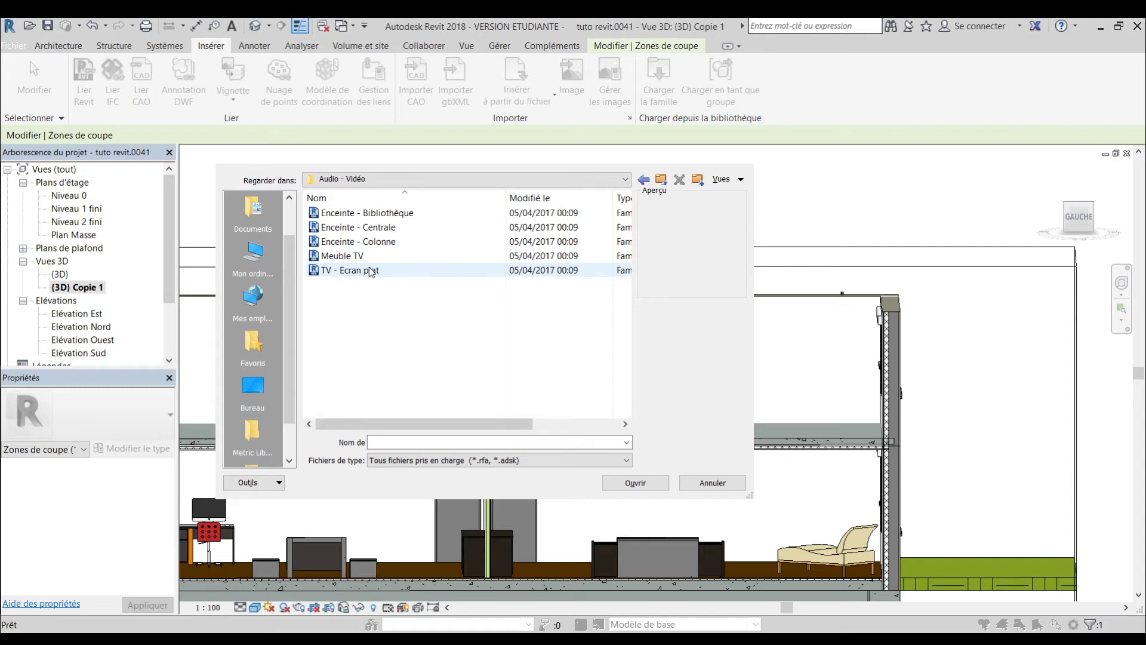
pyautogui.click(371, 271)
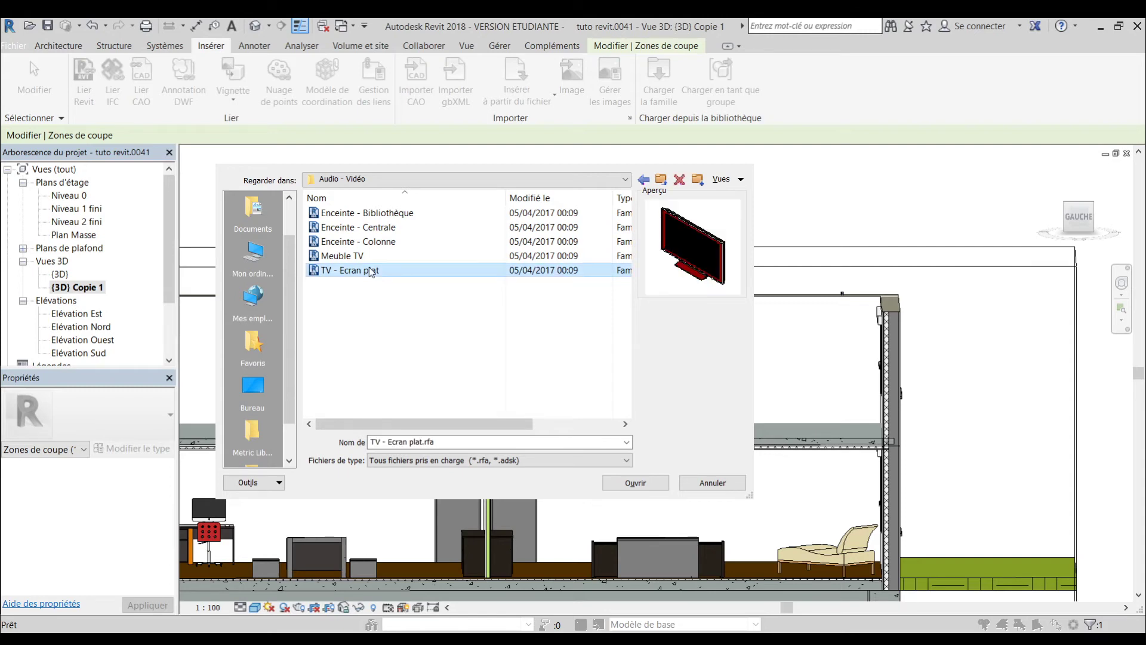
pyautogui.click(382, 227)
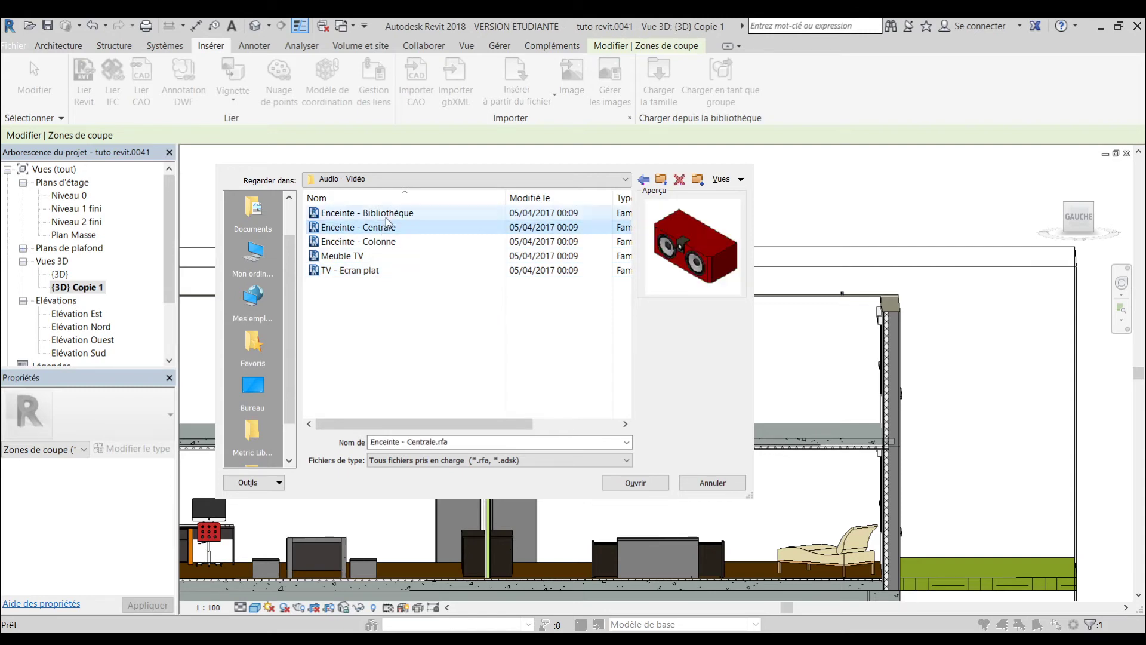
pyautogui.click(394, 214)
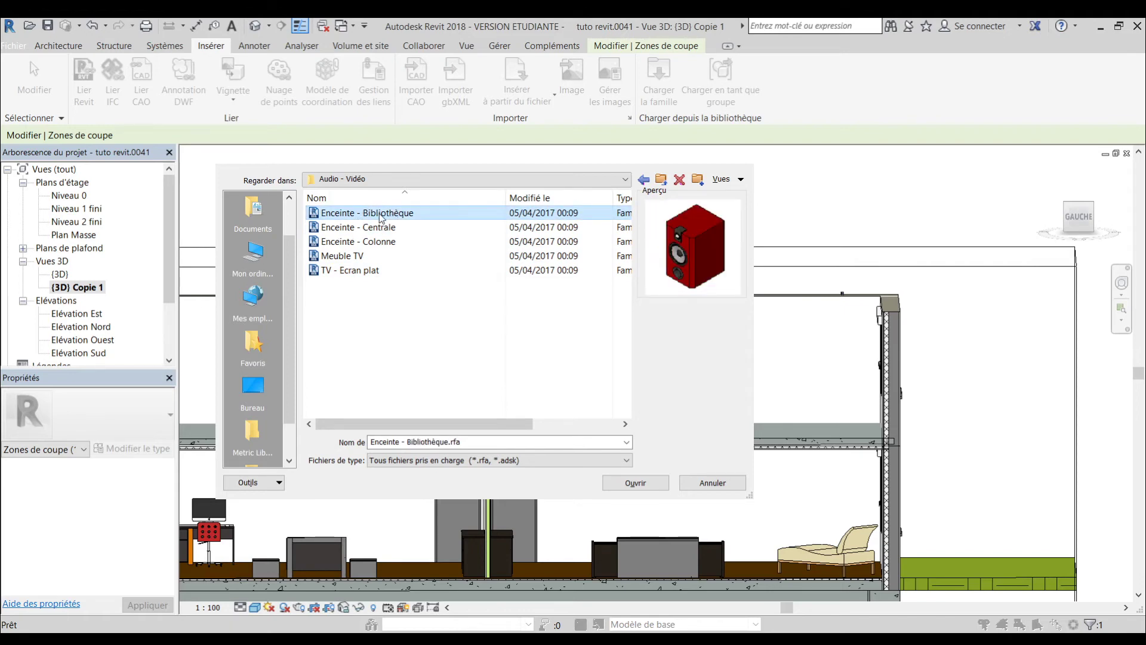
pyautogui.click(659, 485)
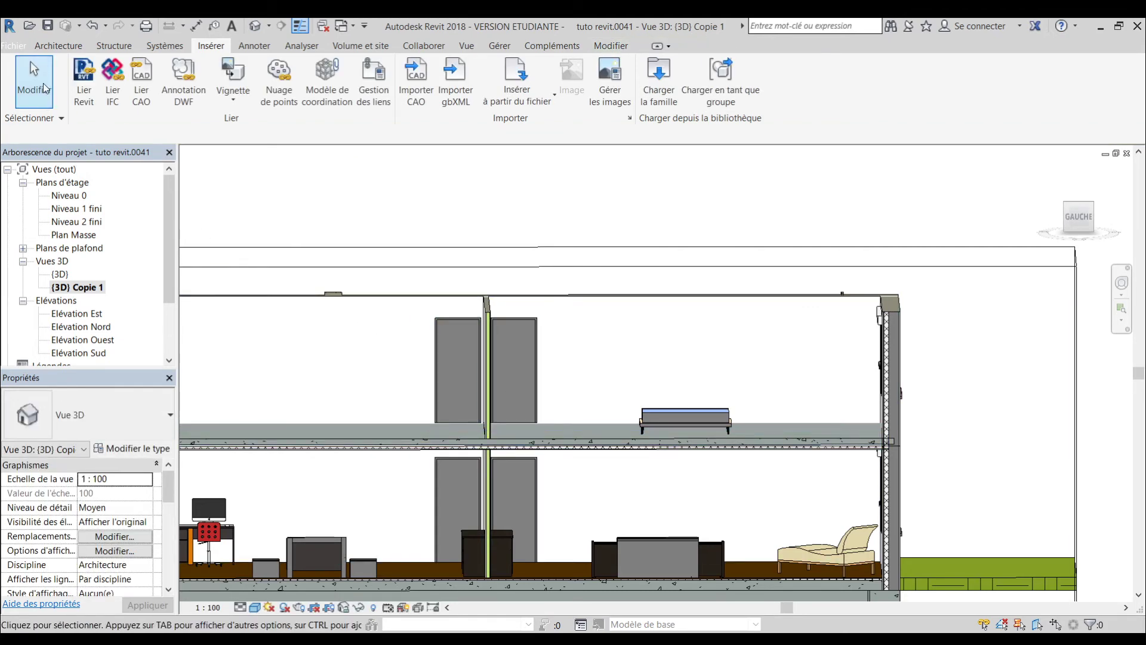
# - Place two Enceinte - Bibliothèque speakers in the Niveau 1 fini plan against the stair-side wall, one near the door and one in the lower corner
pyautogui.click(55, 47)
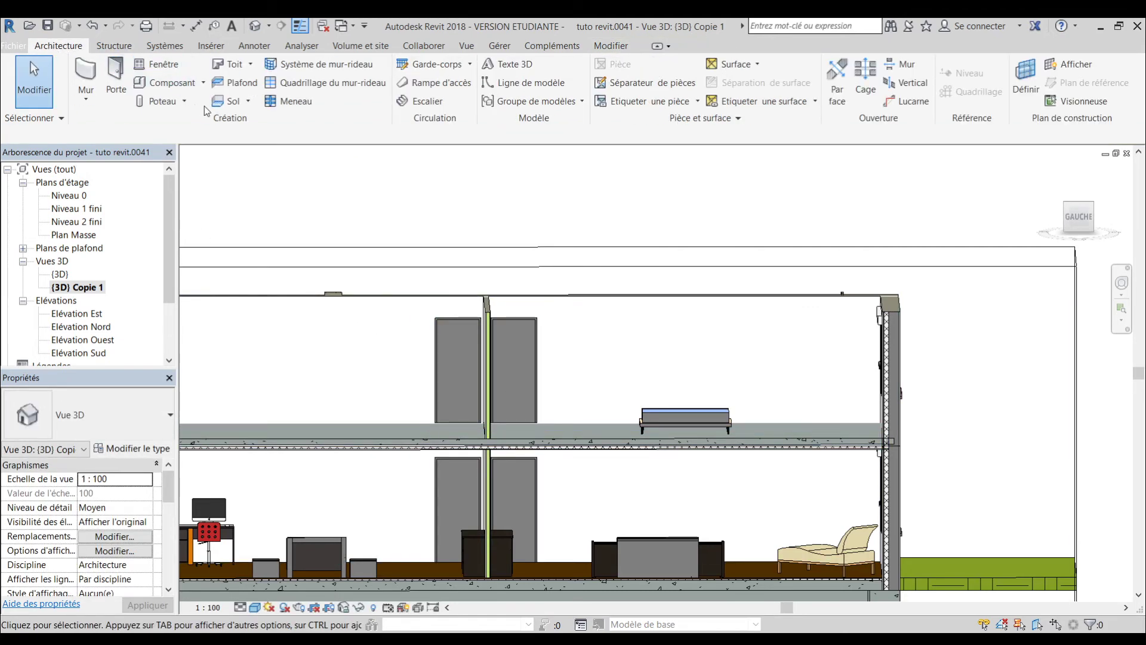
pyautogui.click(177, 82)
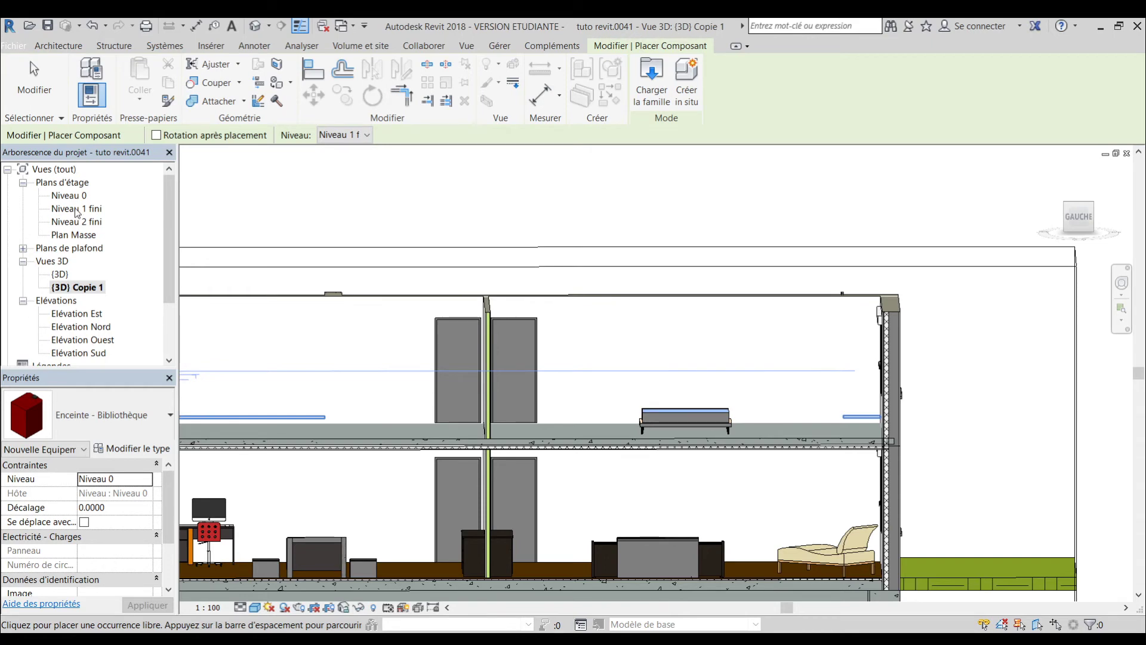
pyautogui.doubleClick(76, 209)
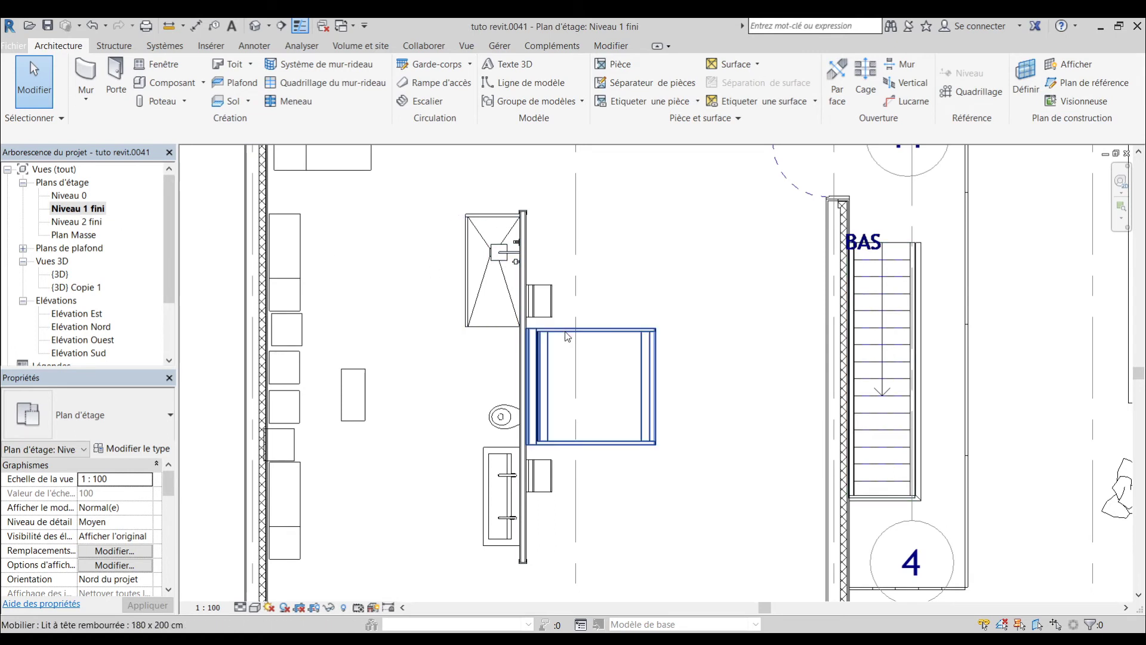
pyautogui.moveTo(820, 298); pyautogui.dragTo(665, 355, button='middle')
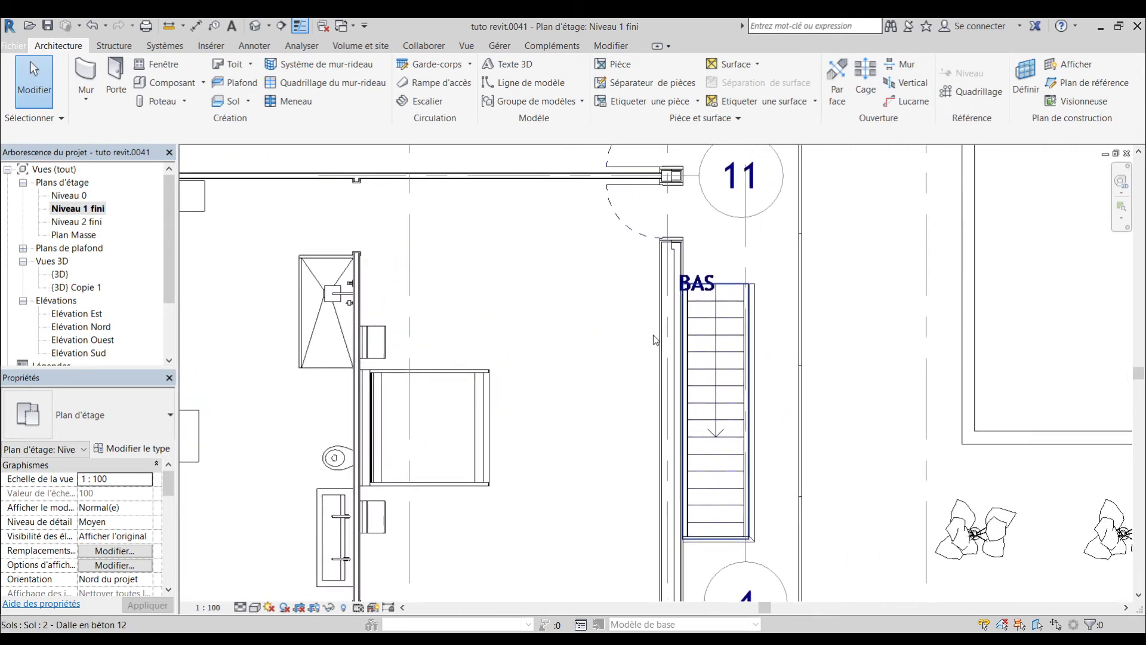
pyautogui.click(166, 87)
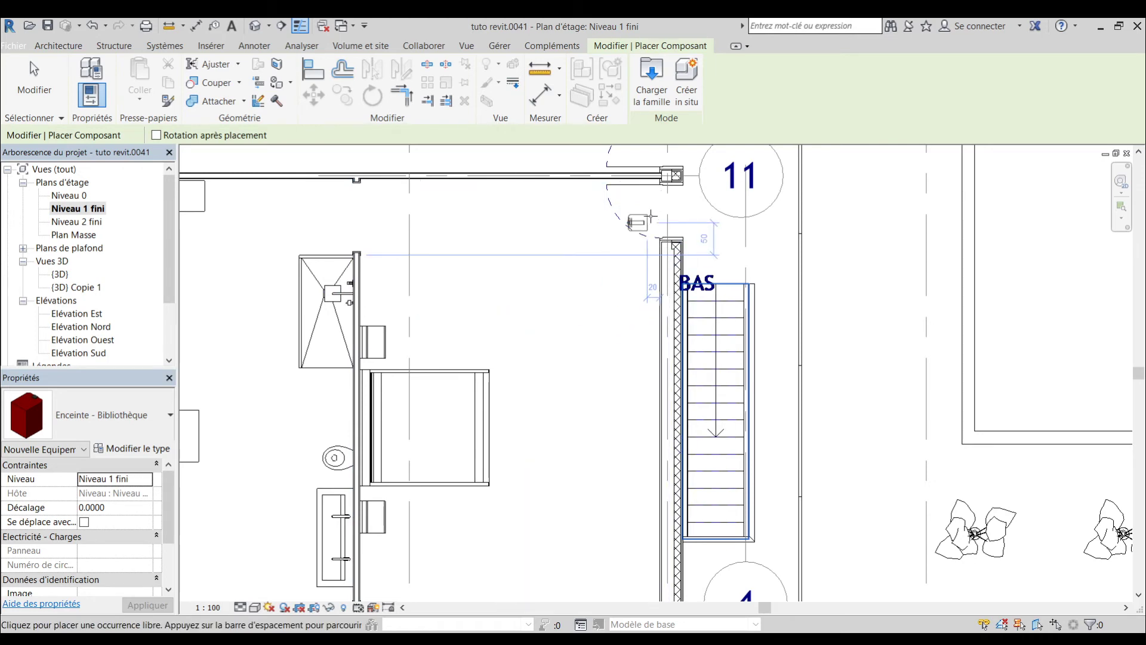
pyautogui.scroll(2, 657, 195)
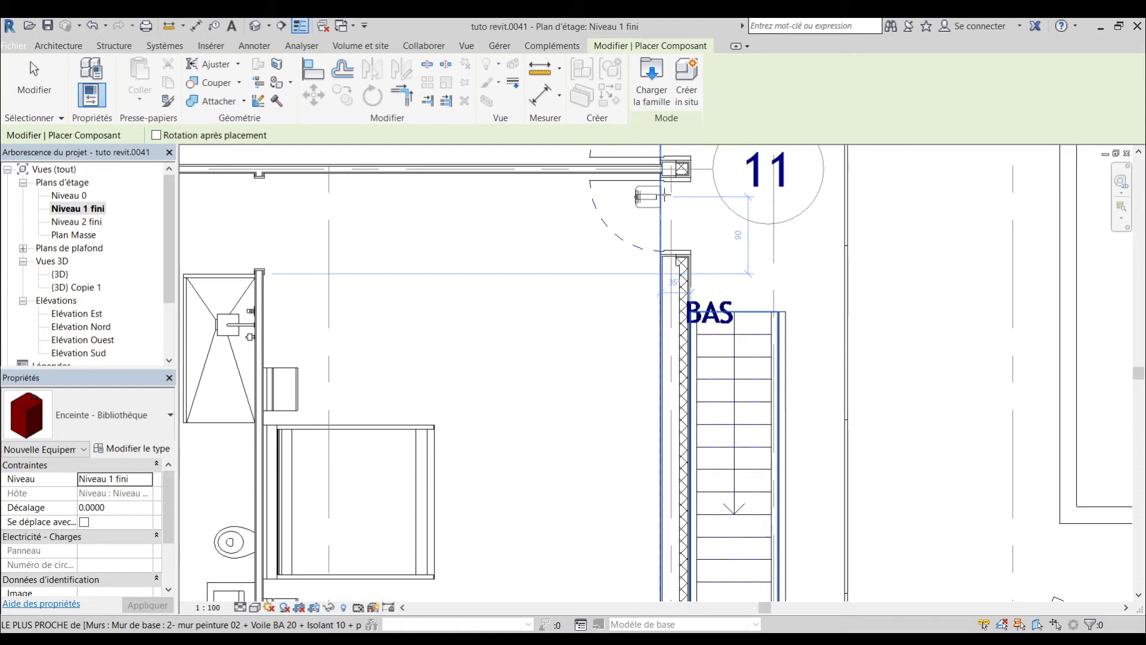
pyautogui.scroll(-3, 664, 195)
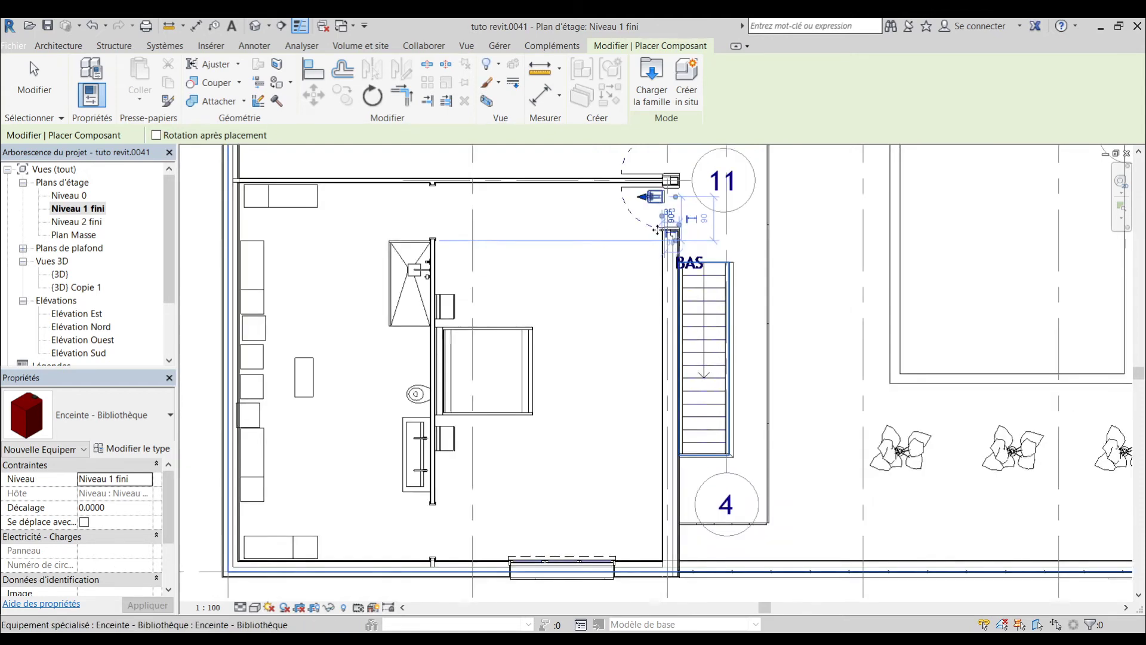
pyautogui.scroll(3, 657, 469)
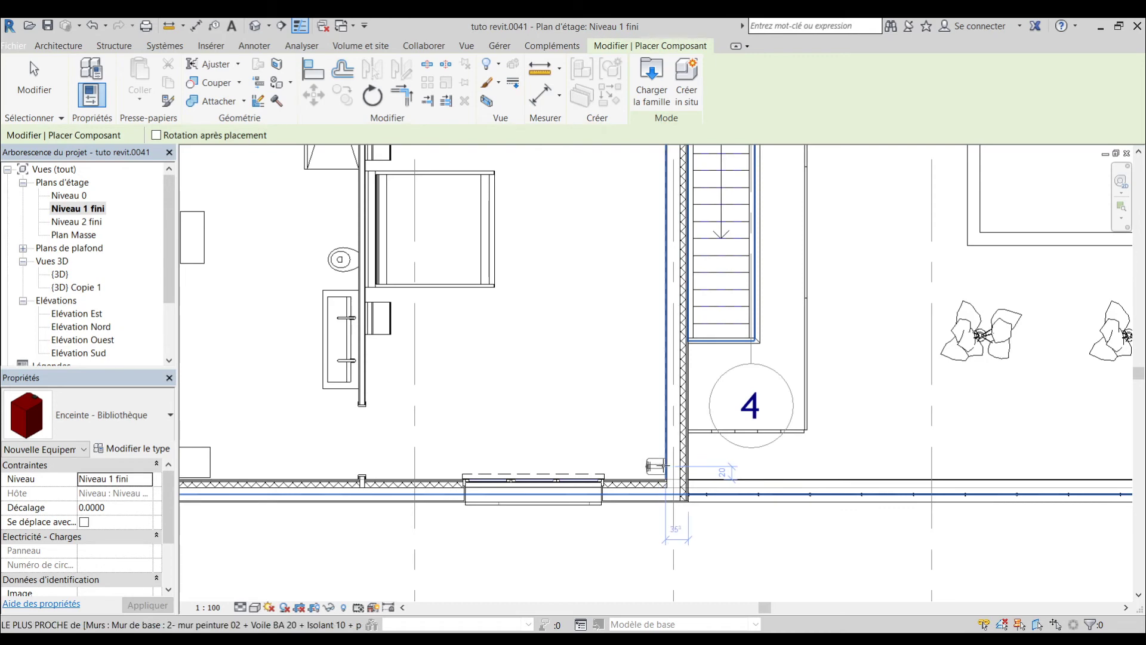
pyautogui.click(662, 465)
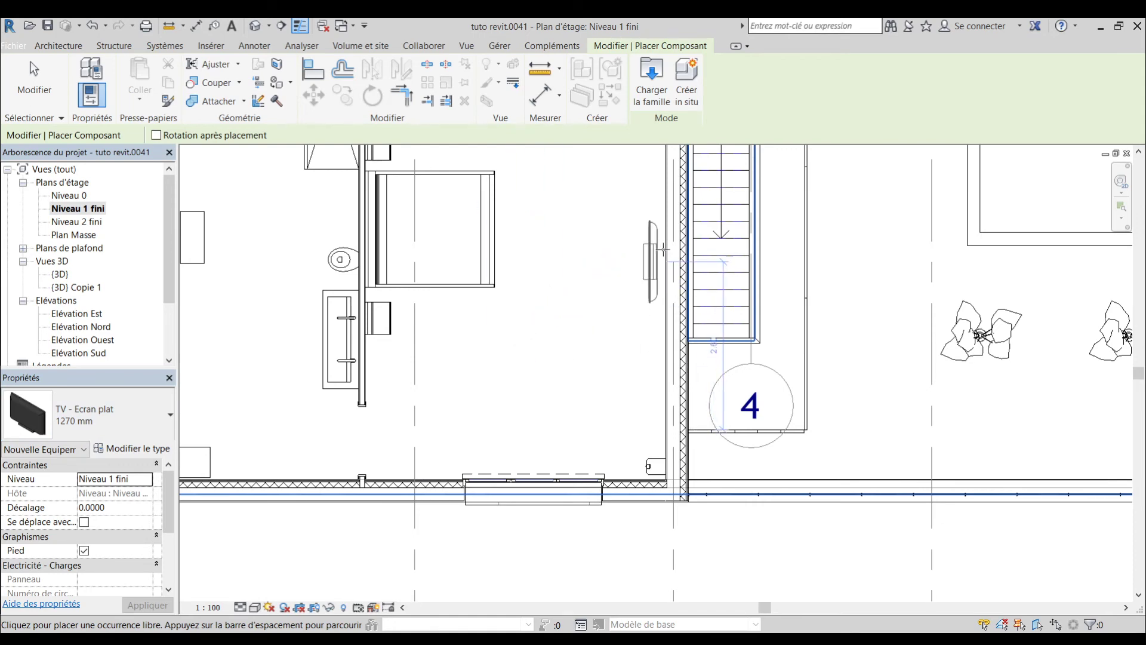
# - Place a TV - Ecran plat 1270 mm against the stair-side wall, facing the bed between the two speakers
pyautogui.scroll(1, 661, 235)
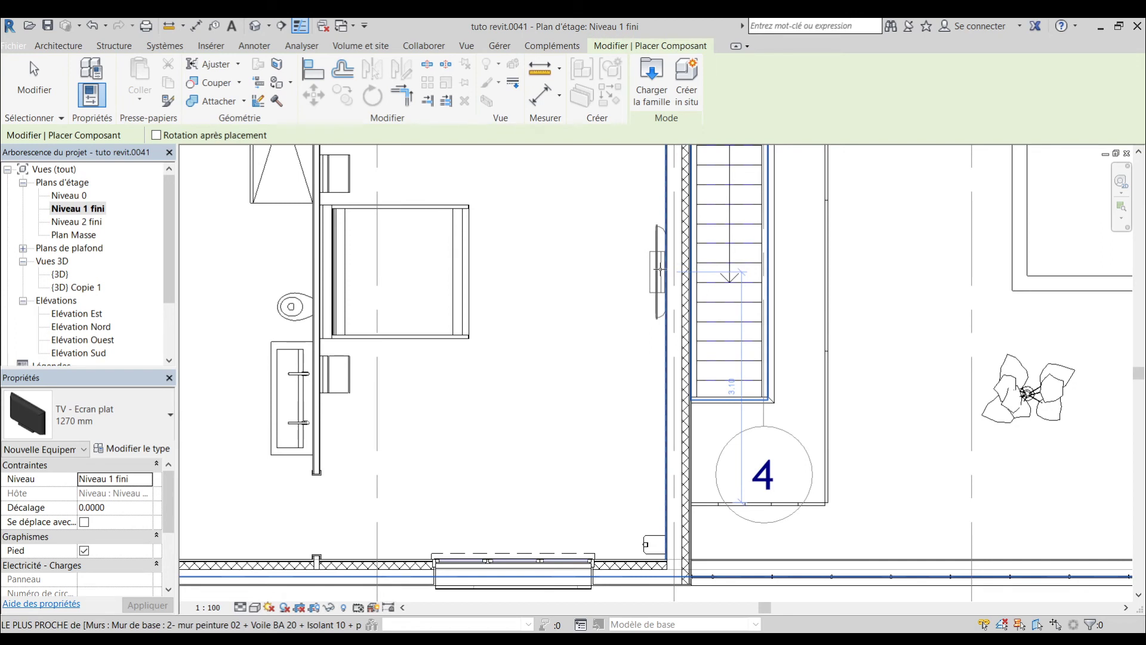
pyautogui.click(659, 269)
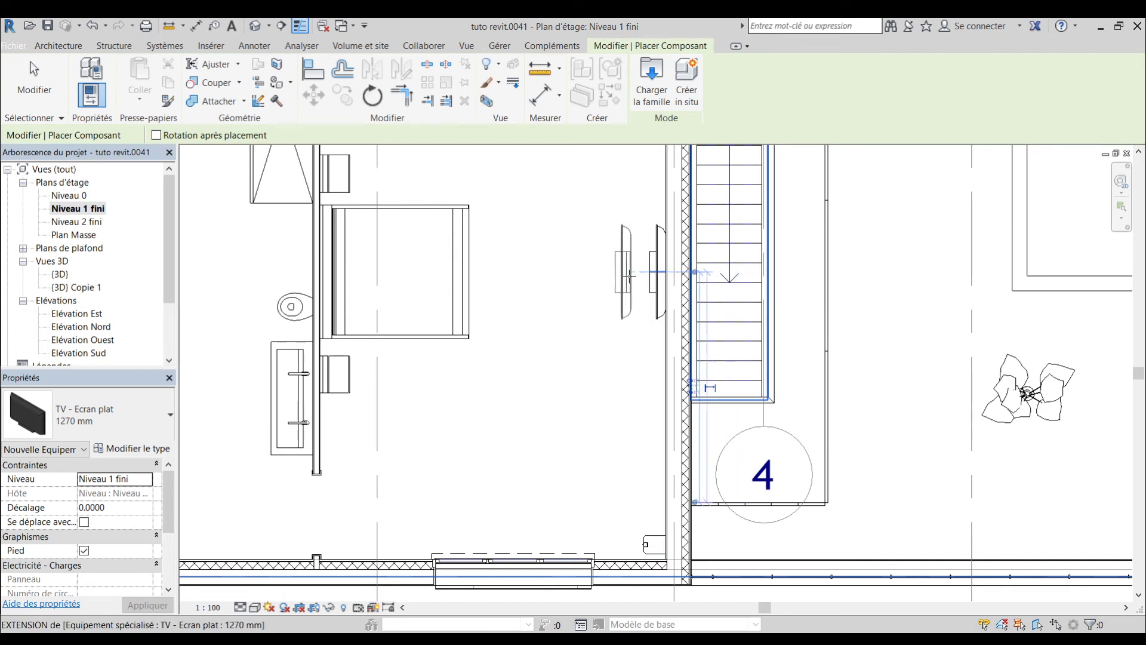
pyautogui.press('Escape')
pyautogui.press('Escape')
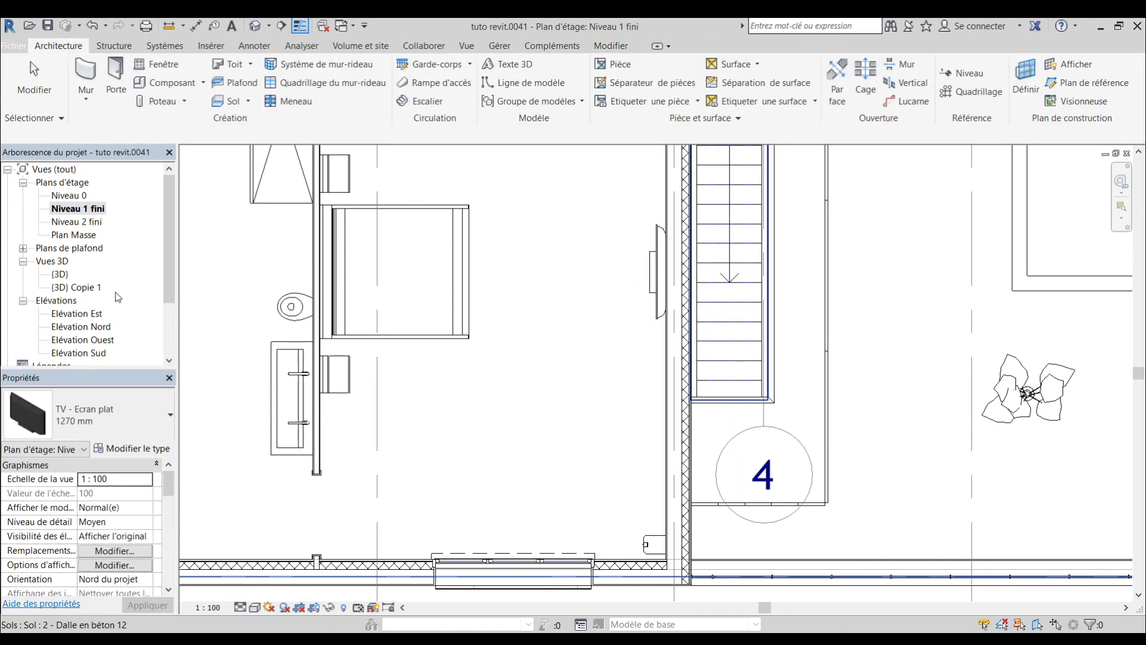
# - Set the level offset (Décalage) of both bedroom speakers to 2.1 in the {3D} Copie 1 view
pyautogui.doubleClick(77, 288)
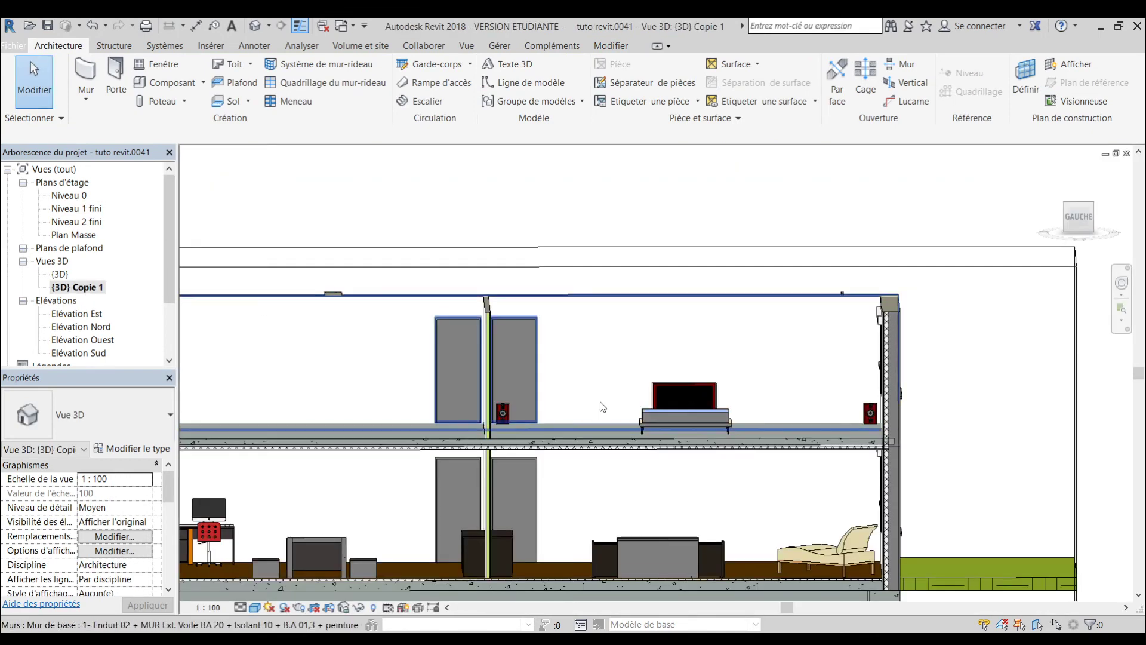
pyautogui.click(504, 416)
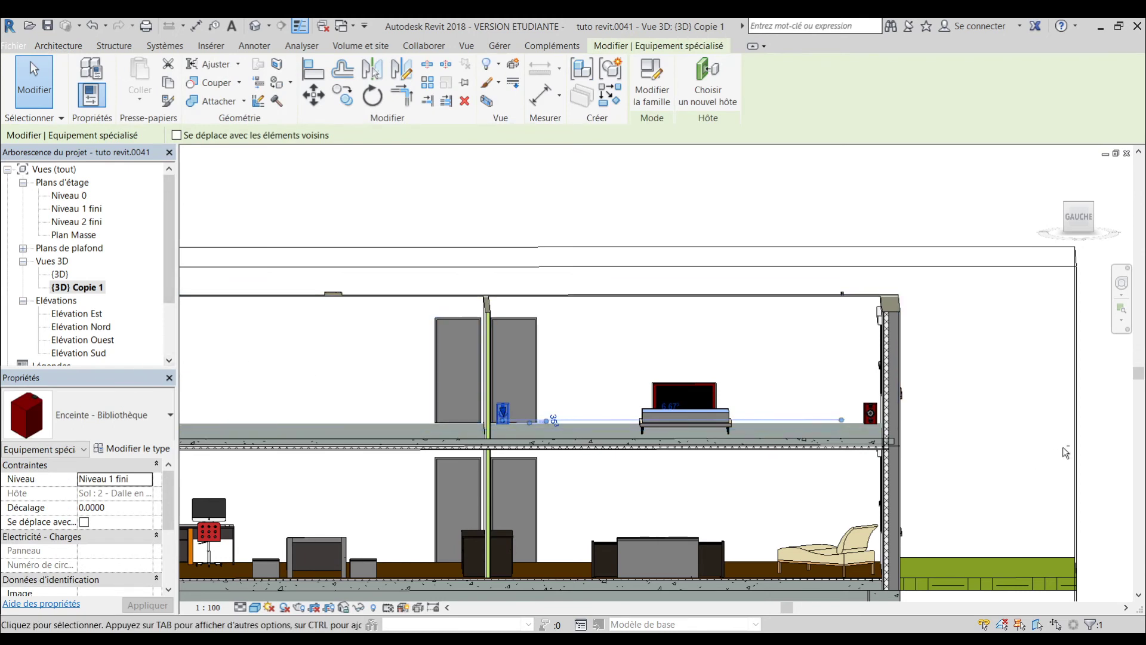
pyautogui.keyDown('ctrl'); pyautogui.click(873, 421); pyautogui.keyUp('ctrl')
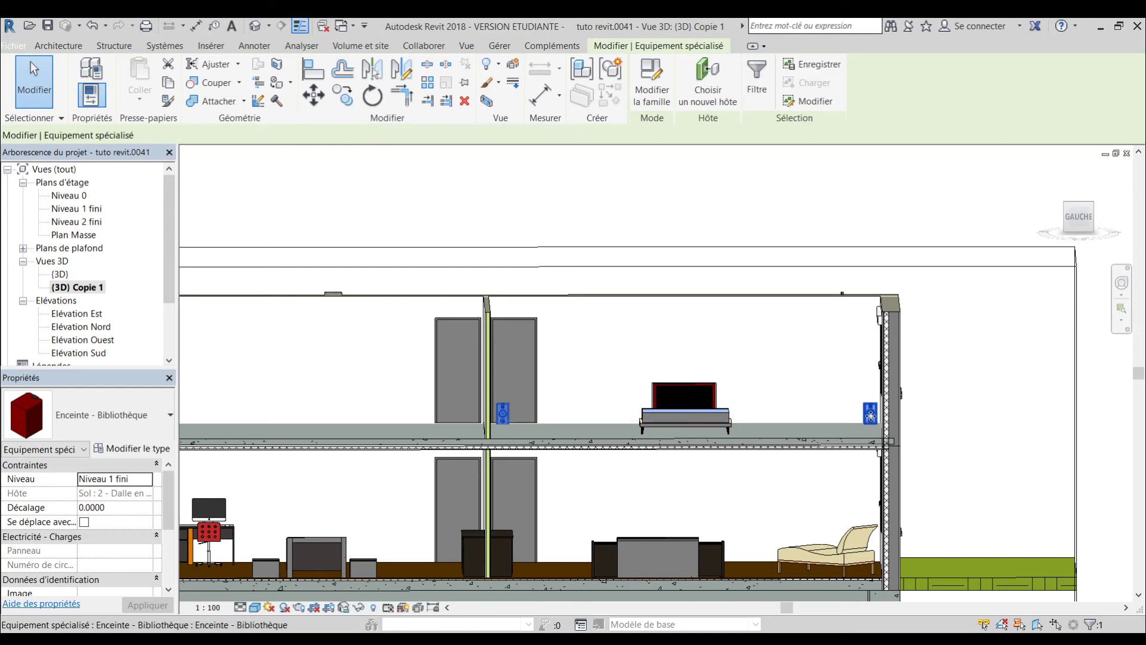
pyautogui.click(106, 508)
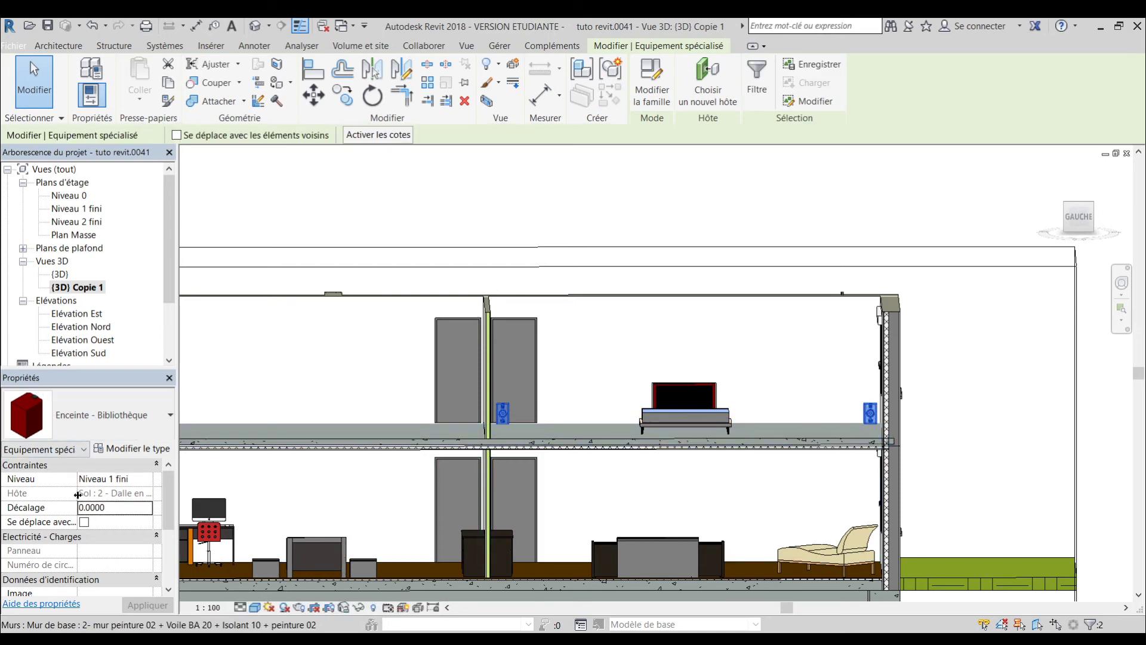
pyautogui.moveTo(109, 508); pyautogui.dragTo(75, 507)
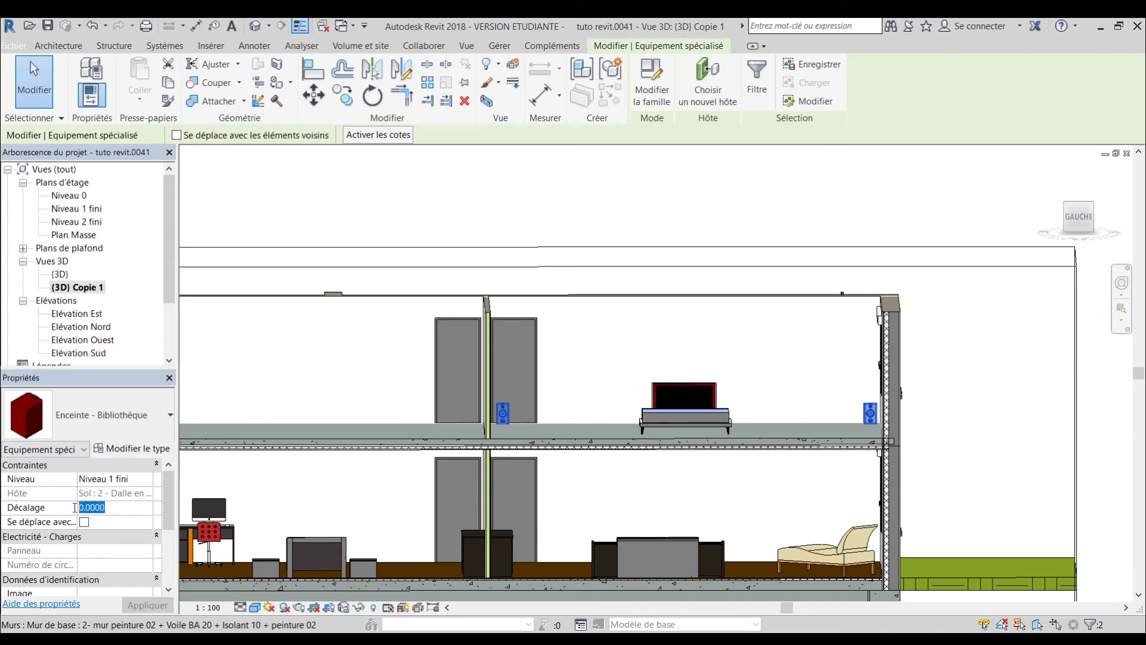
pyautogui.write('2.1')
pyautogui.press('Return')
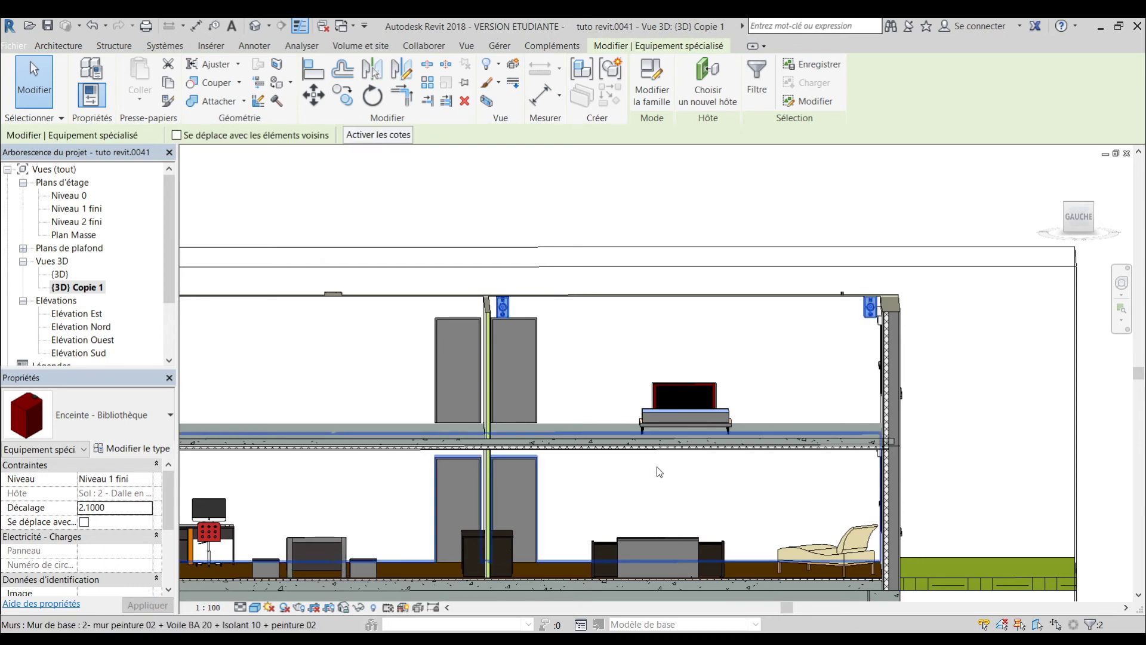
pyautogui.press('Escape')
# - Set the level offset (Décalage) of the bedroom's flat-screen TV to 0.8
pyautogui.keyDown('shift'); pyautogui.moveTo(825, 382); pyautogui.dragTo(830, 366, button='middle'); pyautogui.keyUp('shift')
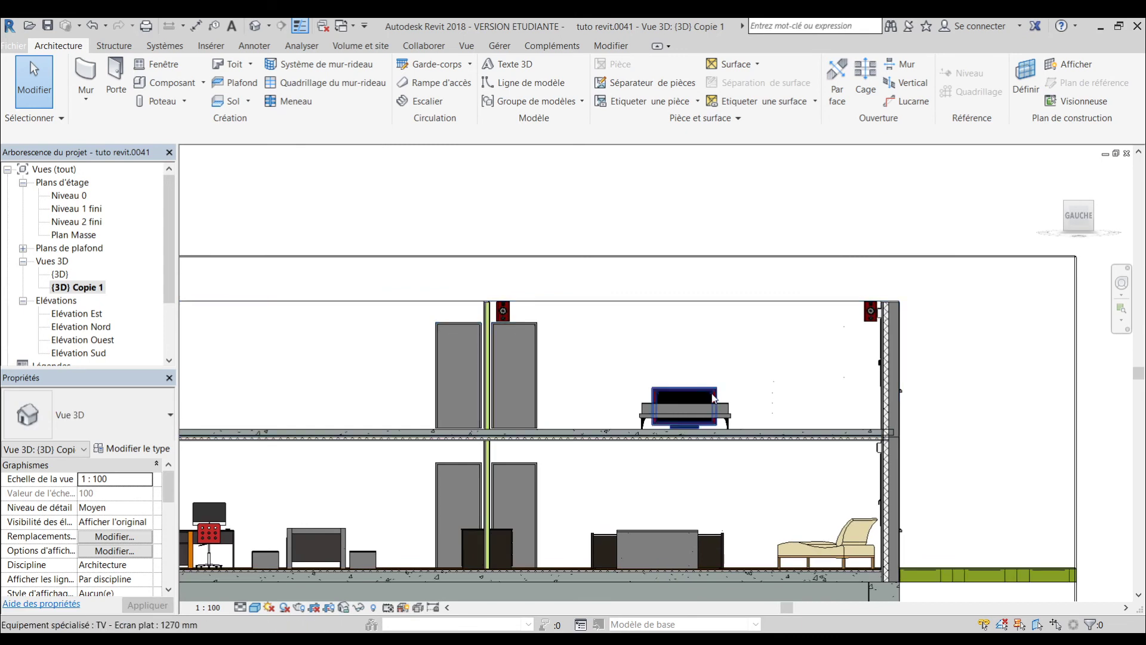
pyautogui.click(685, 400)
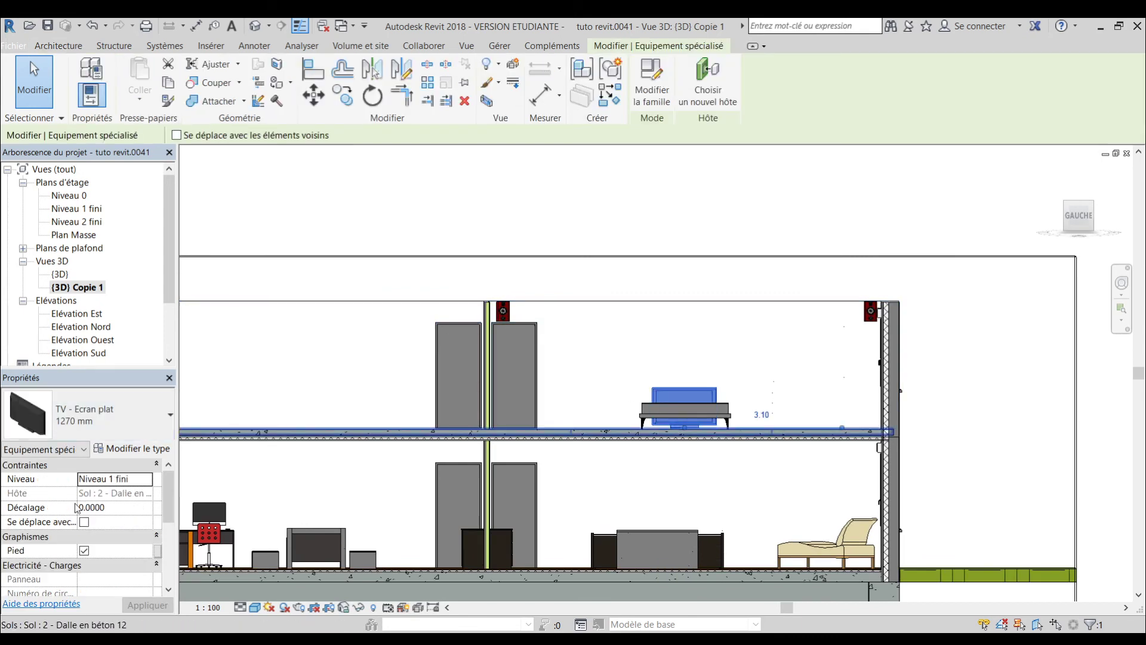
pyautogui.click(107, 508)
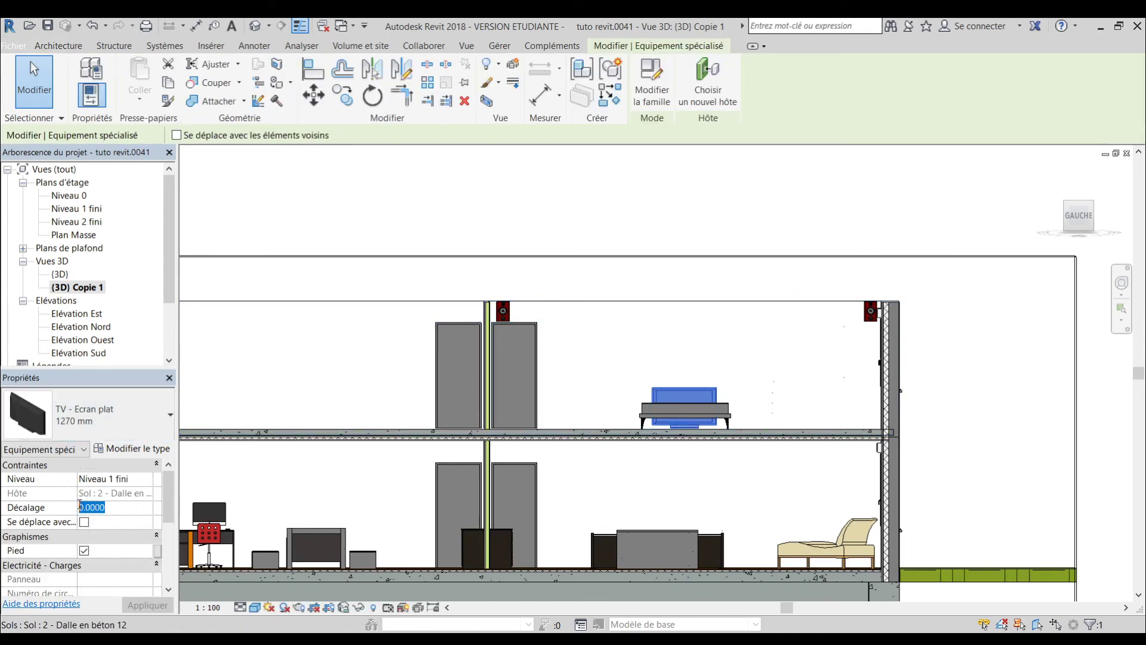
pyautogui.write('0.8')
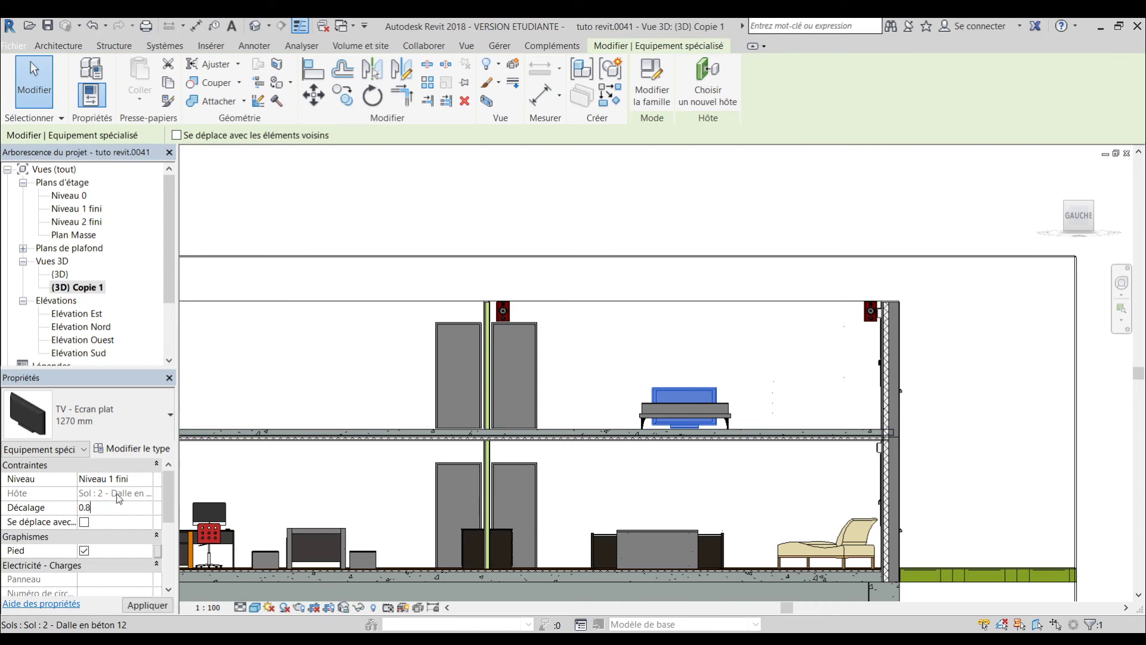
pyautogui.press('Return')
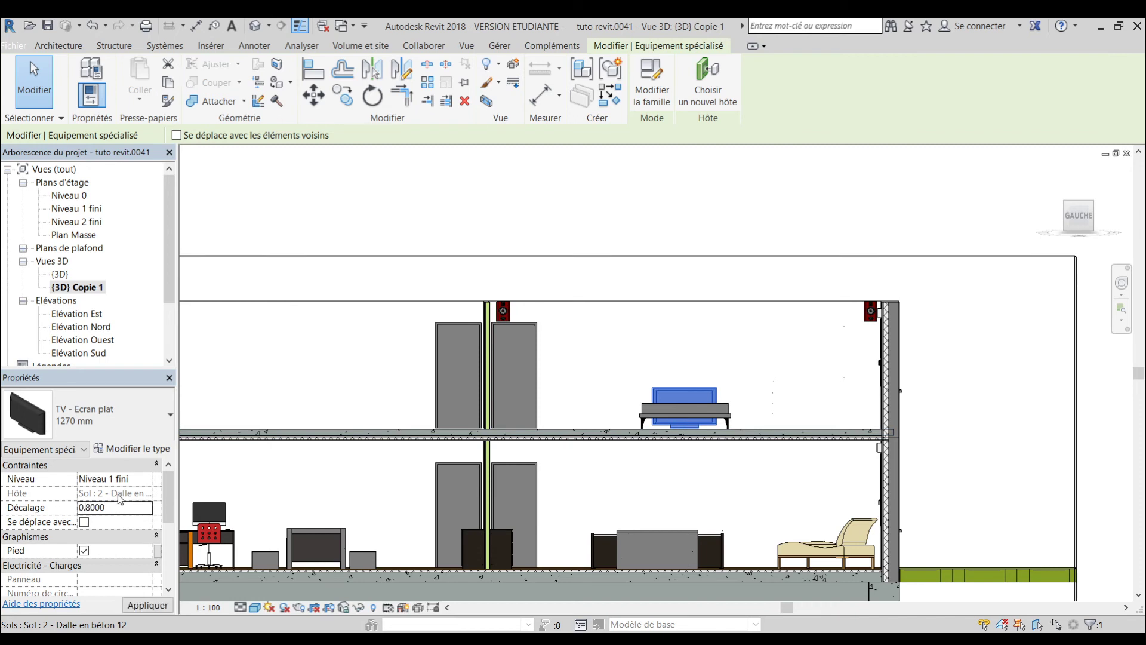
pyautogui.click(159, 605)
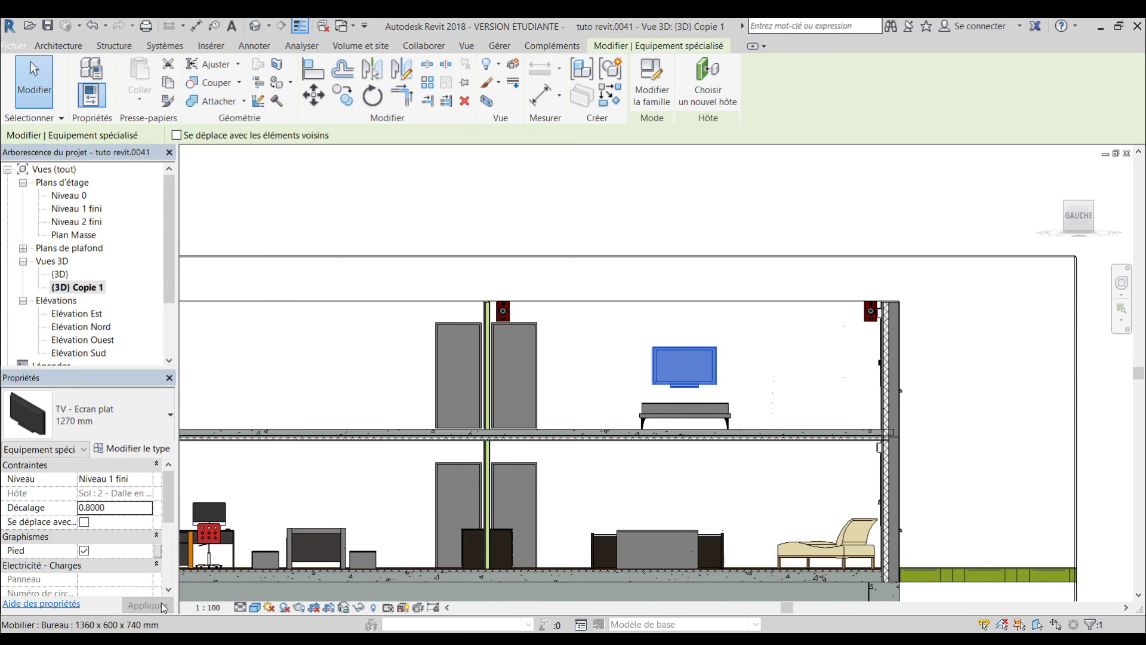
pyautogui.press('Escape')
pyautogui.scroll(-1, 599, 340)
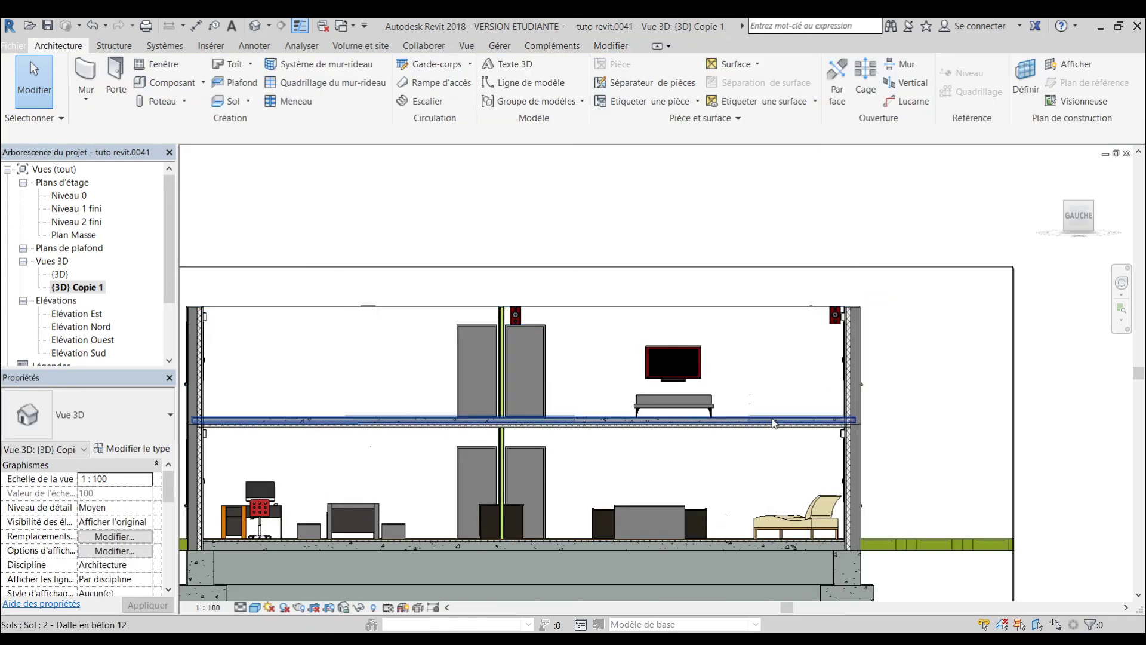
# - Examine the furnished Niveau 1 bedroom and bathroom from several angles in the {3D} view
pyautogui.keyDown('shift'); pyautogui.moveTo(766, 467); pyautogui.dragTo(692, 513, button='middle'); pyautogui.keyUp('shift')
pyautogui.doubleClick(59, 276)
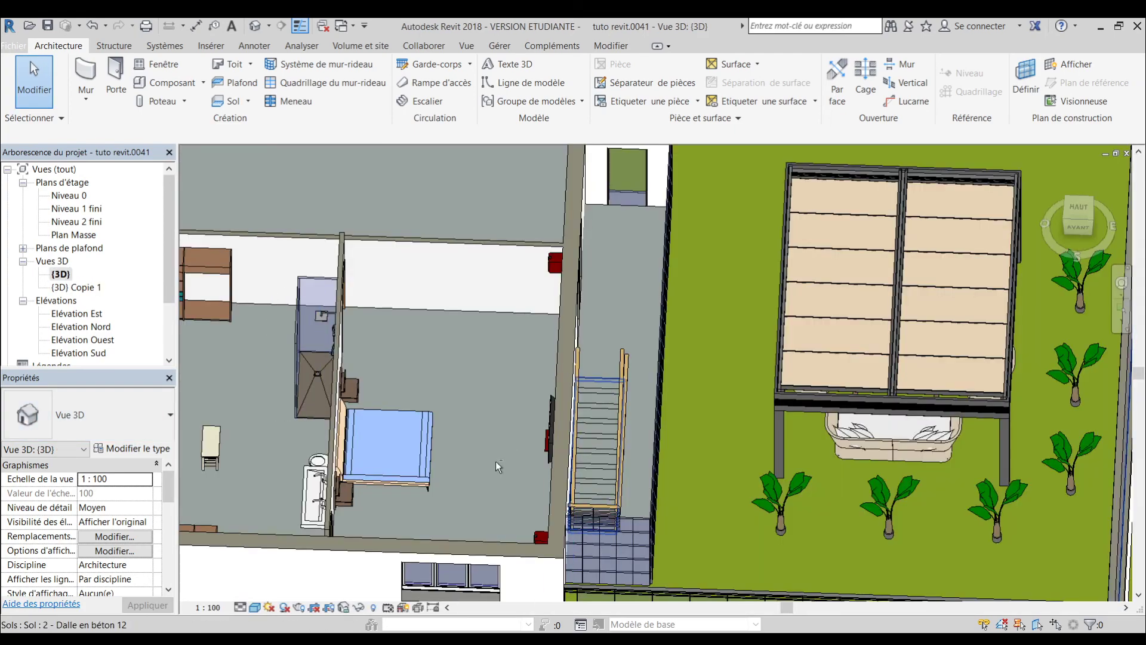
pyautogui.keyDown('shift'); pyautogui.moveTo(496, 461); pyautogui.dragTo(864, 355, button='middle'); pyautogui.keyUp('shift')
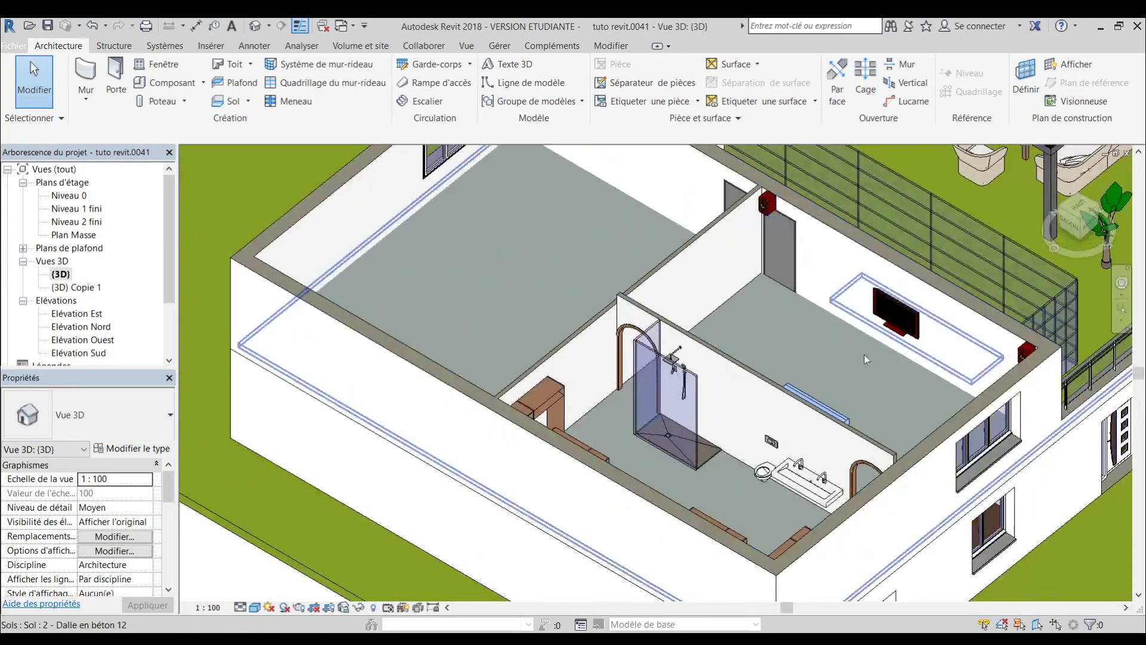
pyautogui.keyDown('shift'); pyautogui.moveTo(879, 414); pyautogui.dragTo(721, 434, button='middle'); pyautogui.keyUp('shift')
pyautogui.moveTo(463, 284); pyautogui.dragTo(645, 318, button='middle')
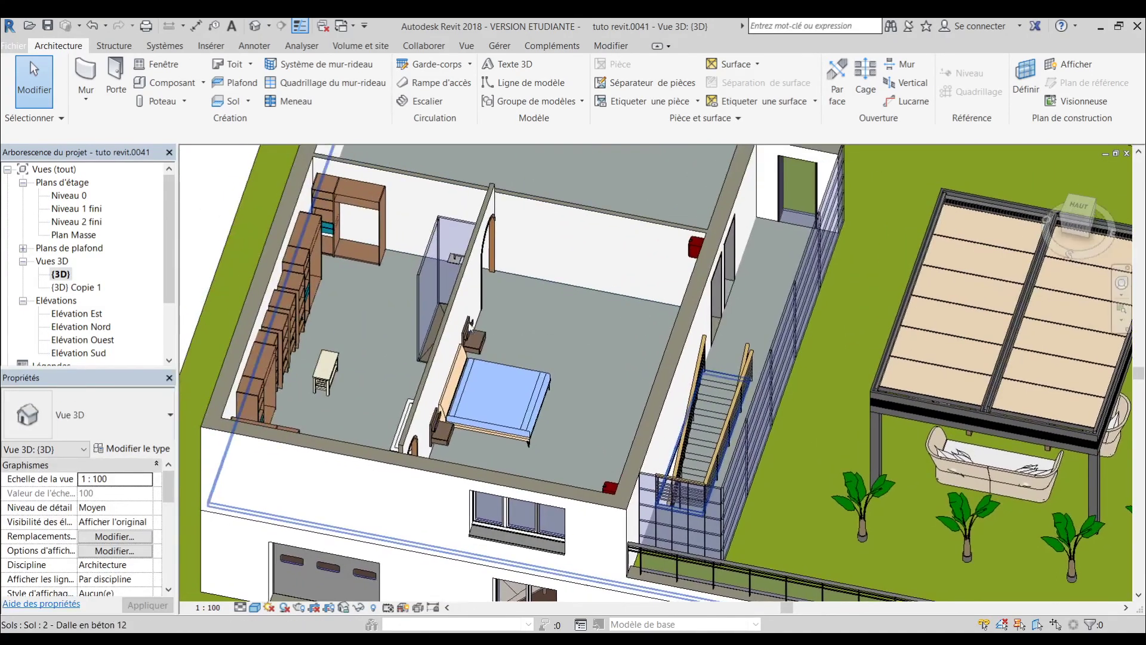
pyautogui.keyDown('shift'); pyautogui.moveTo(400, 305); pyautogui.dragTo(494, 230, button='middle'); pyautogui.keyUp('shift')
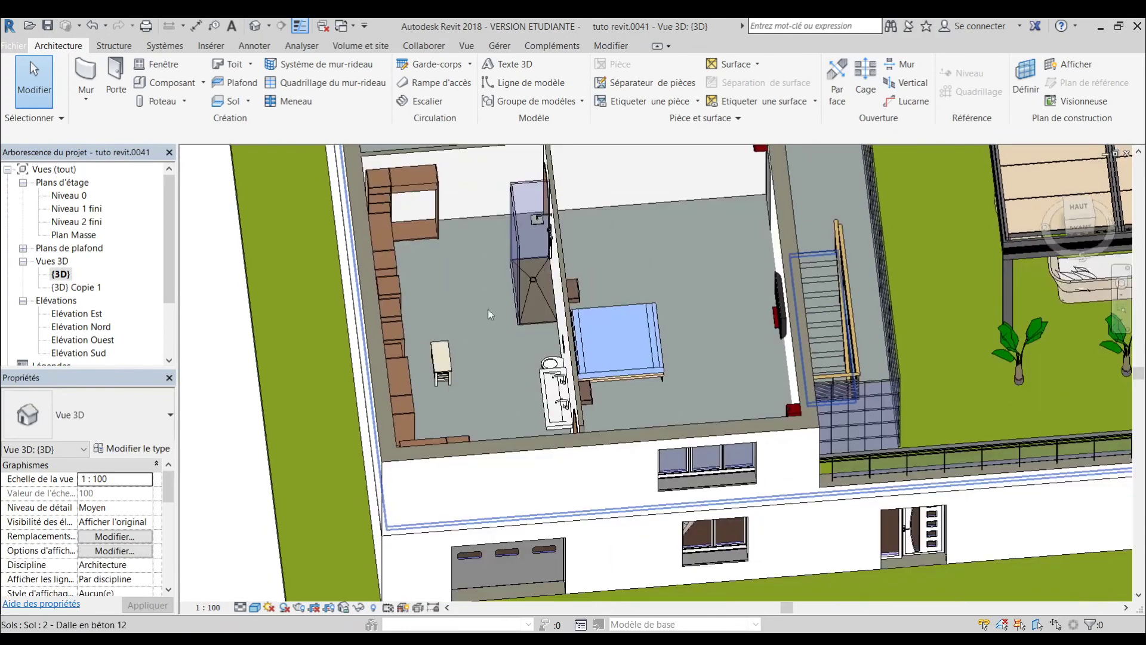
pyautogui.keyDown('shift'); pyautogui.moveTo(514, 373); pyautogui.dragTo(656, 356, button='middle'); pyautogui.keyUp('shift')
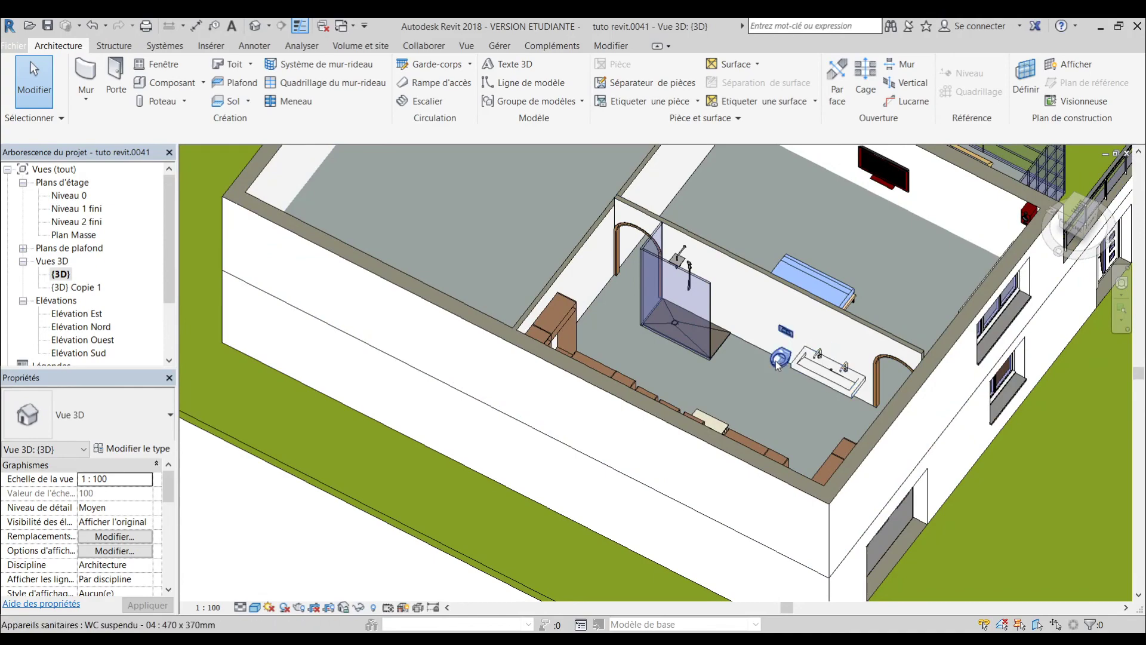
pyautogui.keyDown('shift'); pyautogui.moveTo(645, 370); pyautogui.dragTo(354, 326, button='middle'); pyautogui.keyUp('shift')
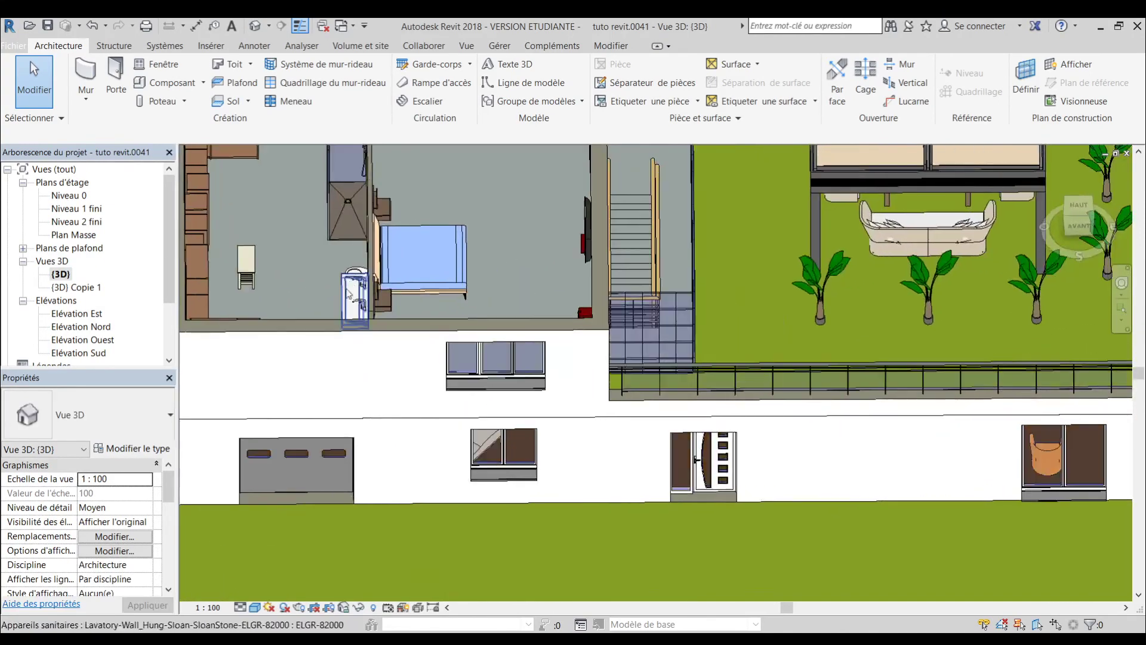
pyautogui.moveTo(482, 304); pyautogui.dragTo(591, 412, button='middle')
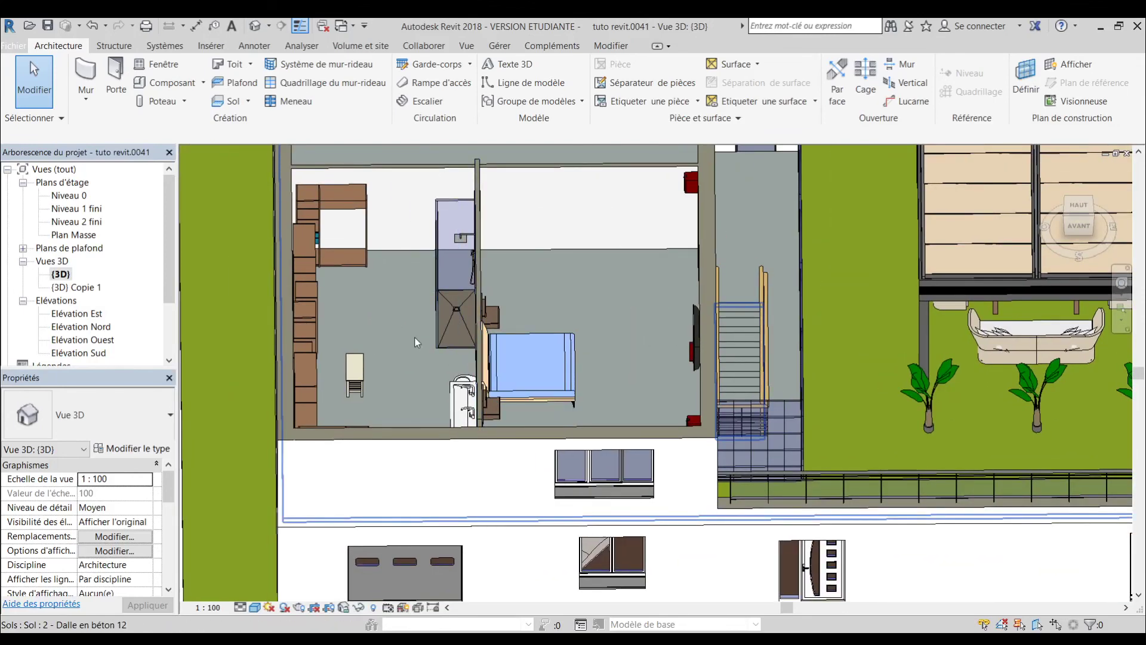
pyautogui.keyDown('shift'); pyautogui.moveTo(501, 358); pyautogui.dragTo(788, 356, button='middle'); pyautogui.keyUp('shift')
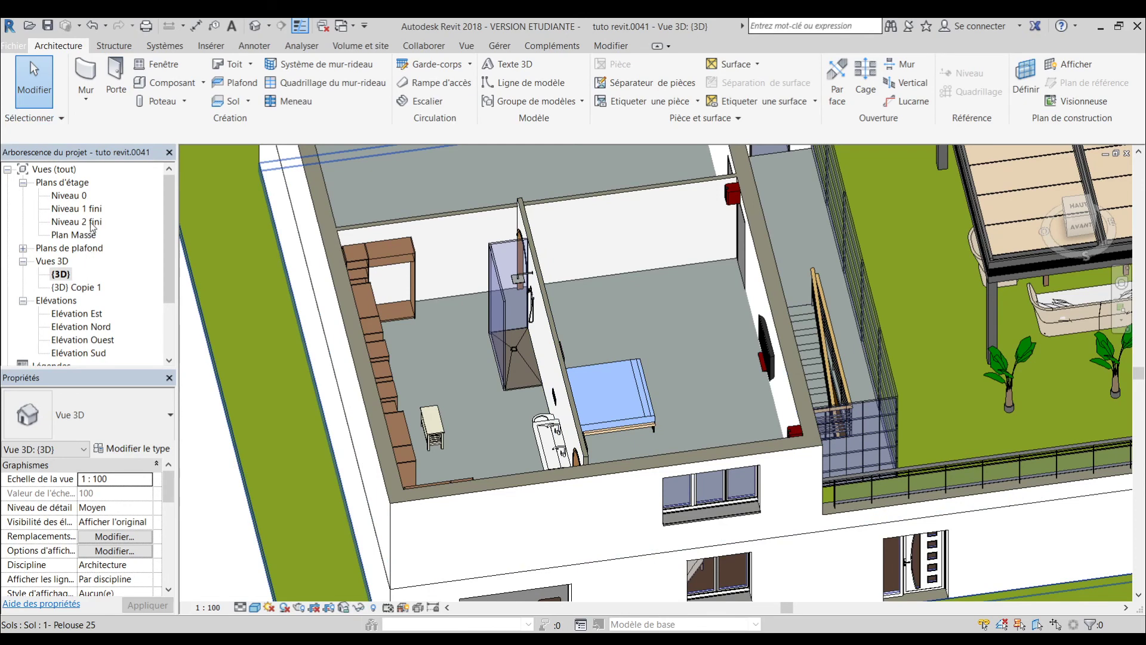
pyautogui.keyDown('shift'); pyautogui.moveTo(746, 366); pyautogui.dragTo(714, 364, button='middle'); pyautogui.keyUp('shift')
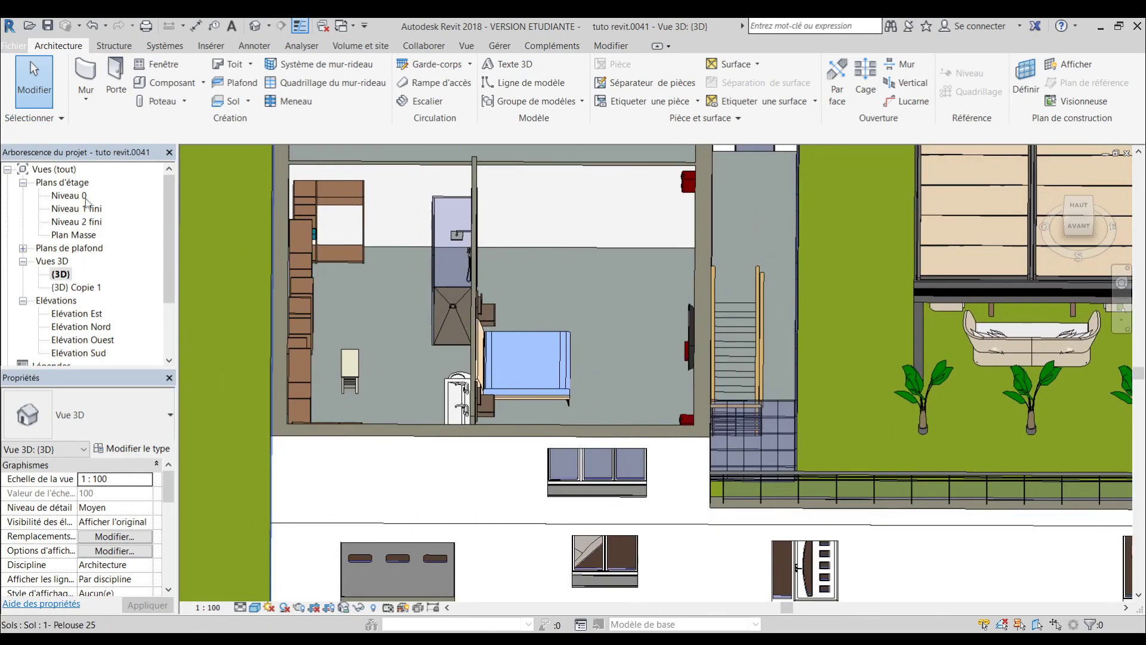
# - In the Niveau 1 fini plan, load the Miroir à poser family from the library's Mobilier > Accessoires folder
pyautogui.doubleClick(77, 210)
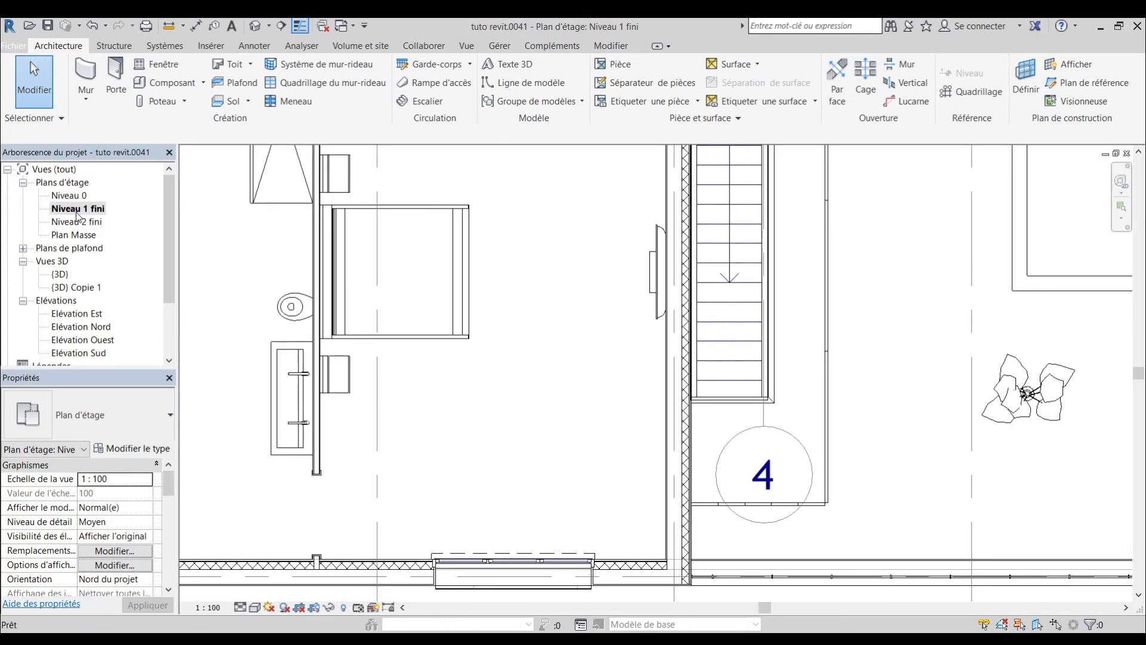
pyautogui.moveTo(478, 308); pyautogui.dragTo(796, 480, button='middle')
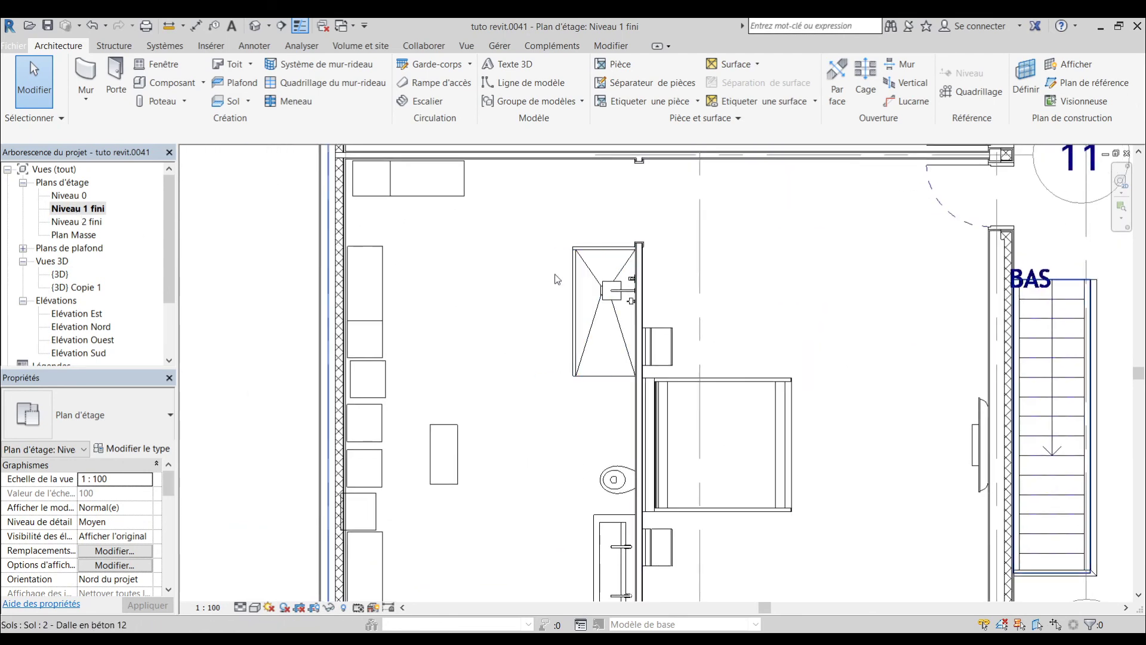
pyautogui.moveTo(520, 261); pyautogui.dragTo(515, 318, button='middle')
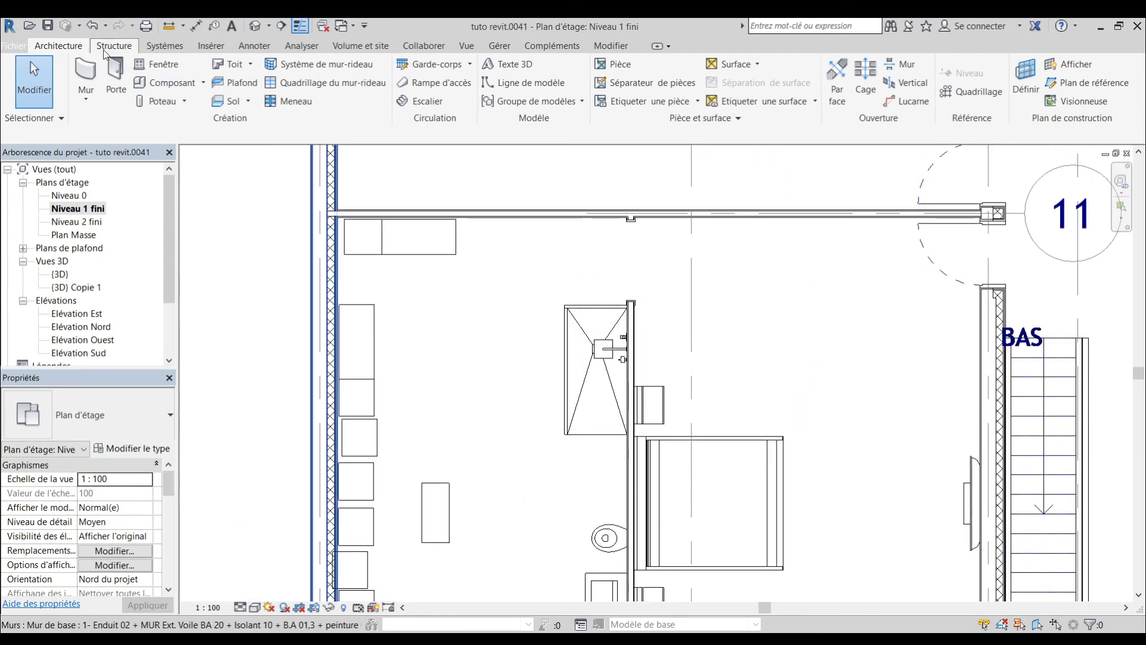
pyautogui.click(212, 48)
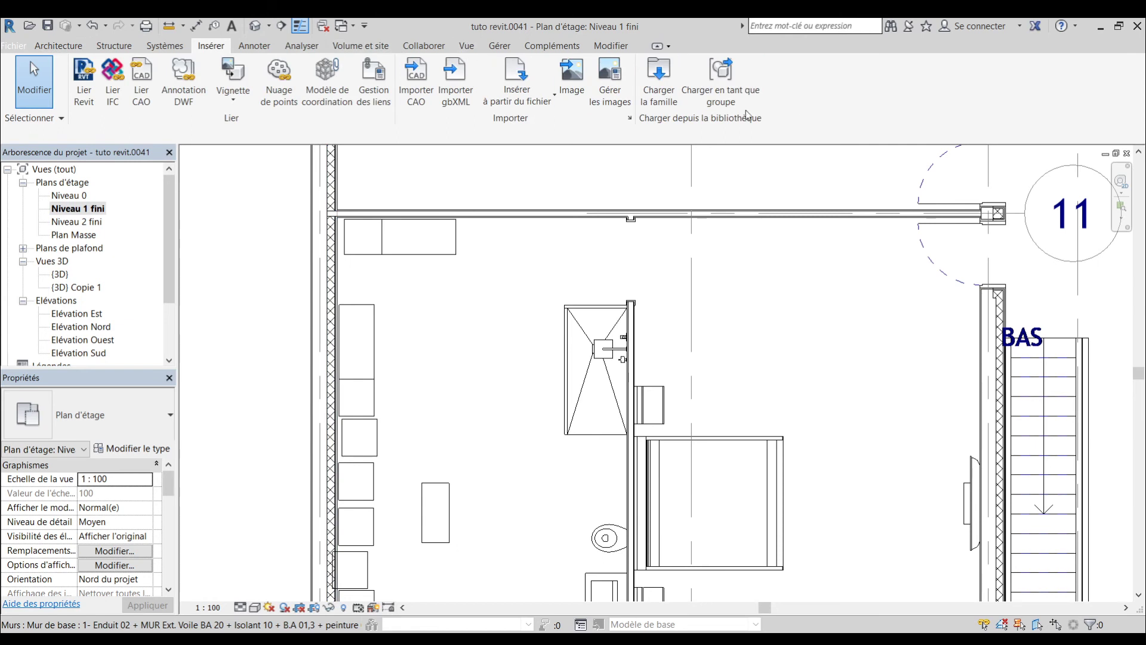
pyautogui.click(648, 90)
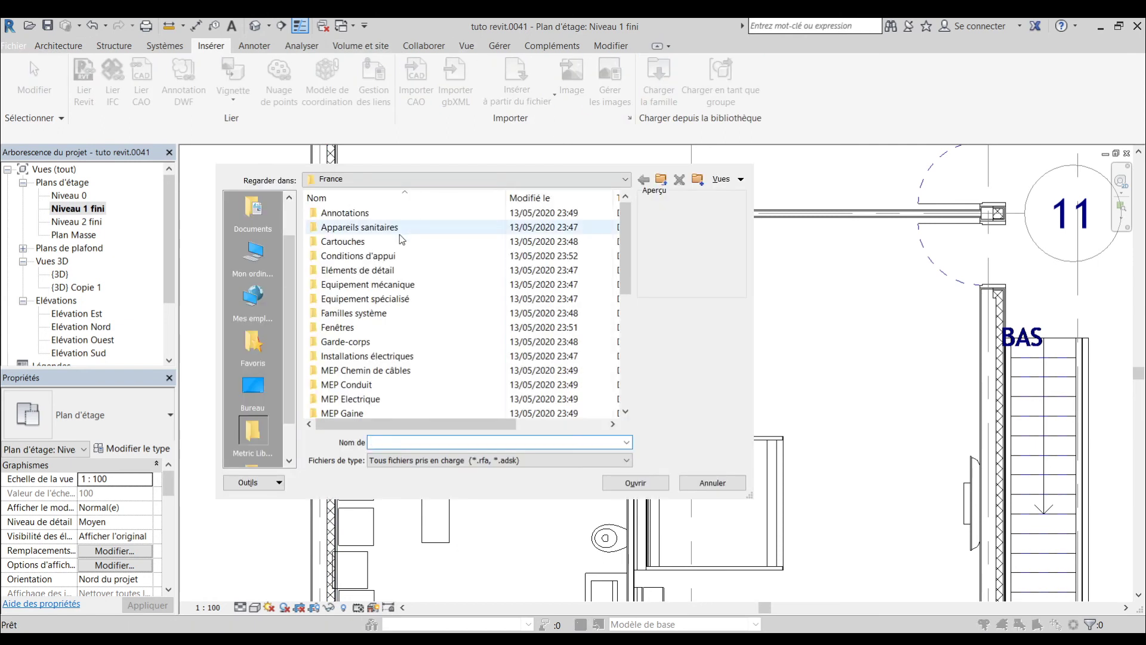
pyautogui.scroll(-5, 378, 256)
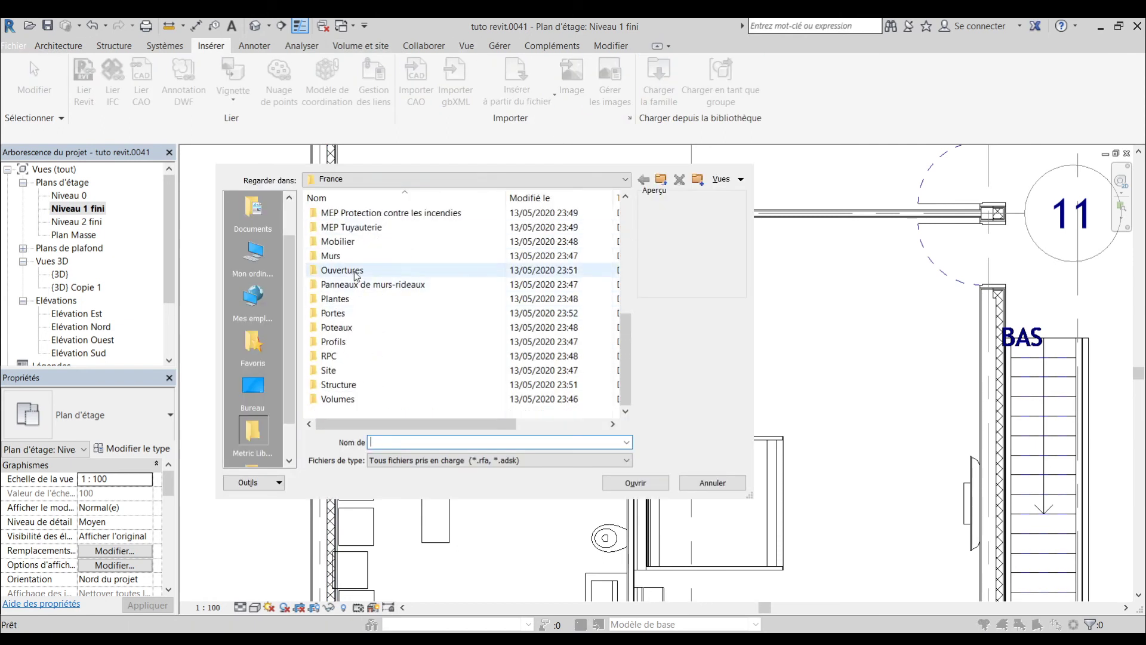
pyautogui.doubleClick(350, 242)
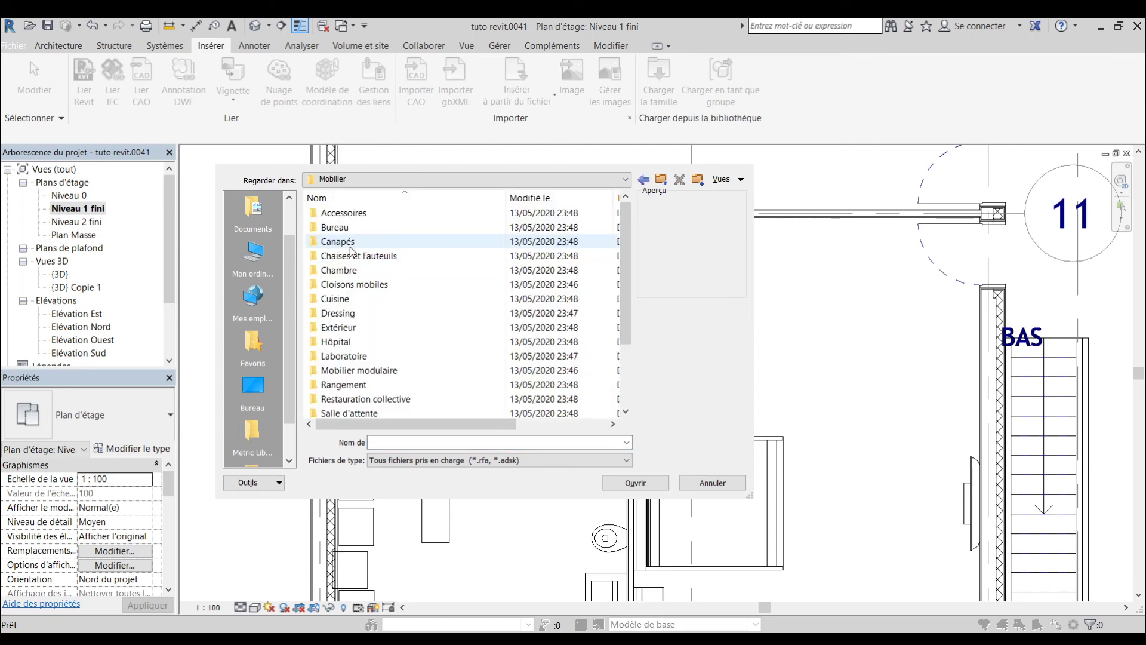
pyautogui.scroll(-2, 351, 251)
pyautogui.scroll(1, 351, 255)
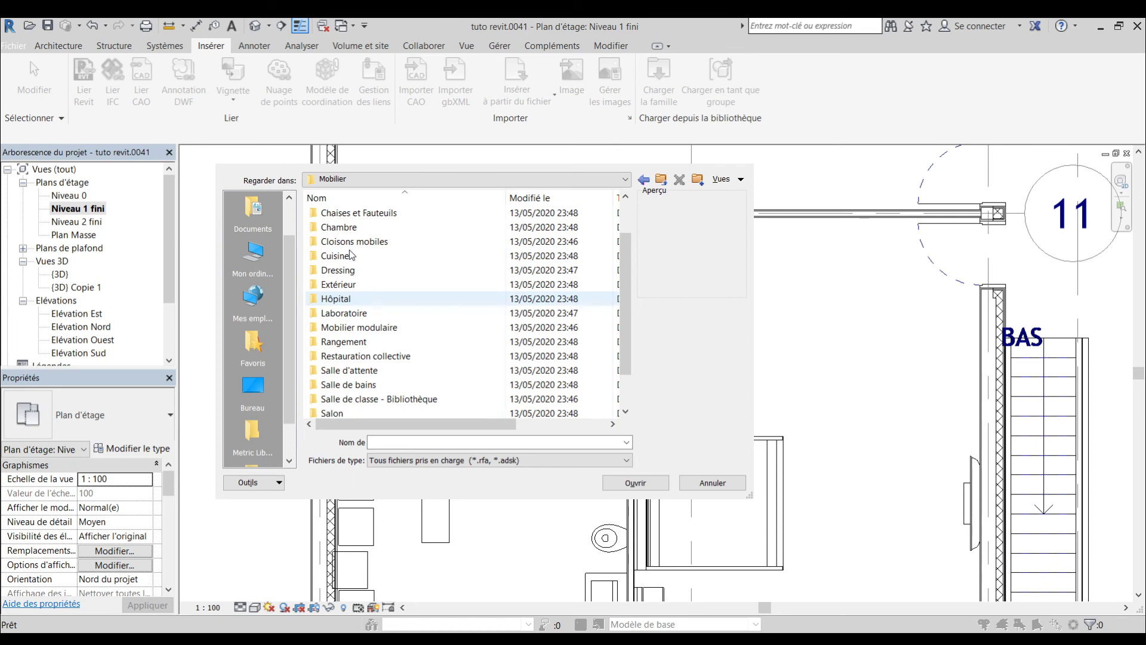
pyautogui.scroll(-1, 351, 255)
pyautogui.scroll(2, 352, 251)
pyautogui.click(363, 215)
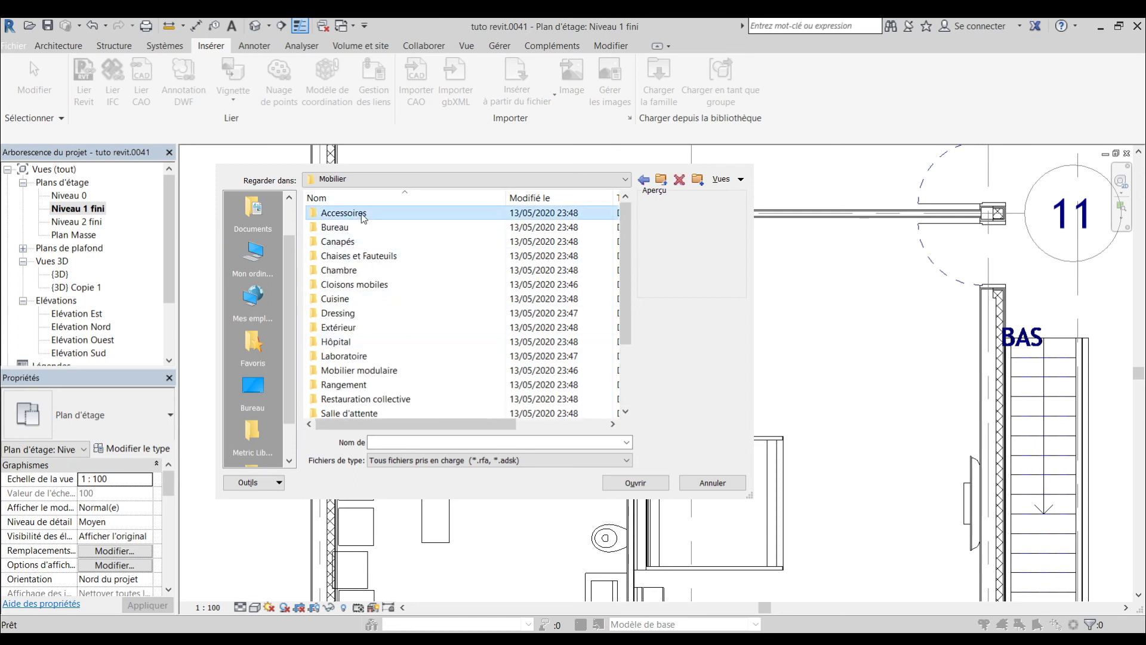
pyautogui.doubleClick(363, 215)
pyautogui.click(364, 215)
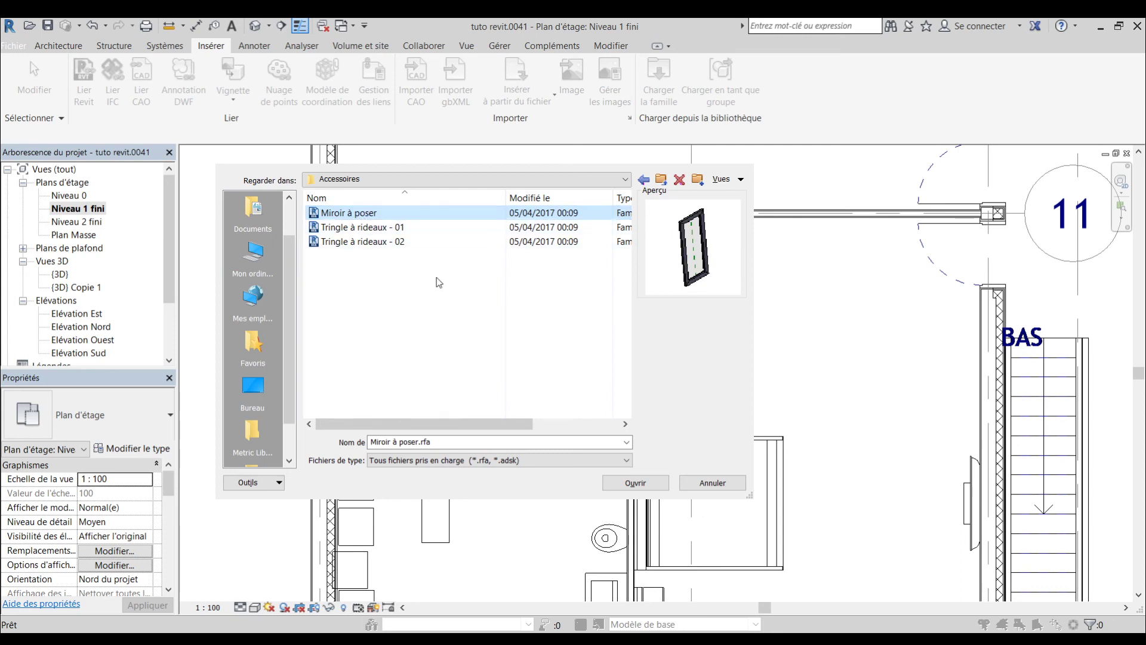
pyautogui.click(654, 487)
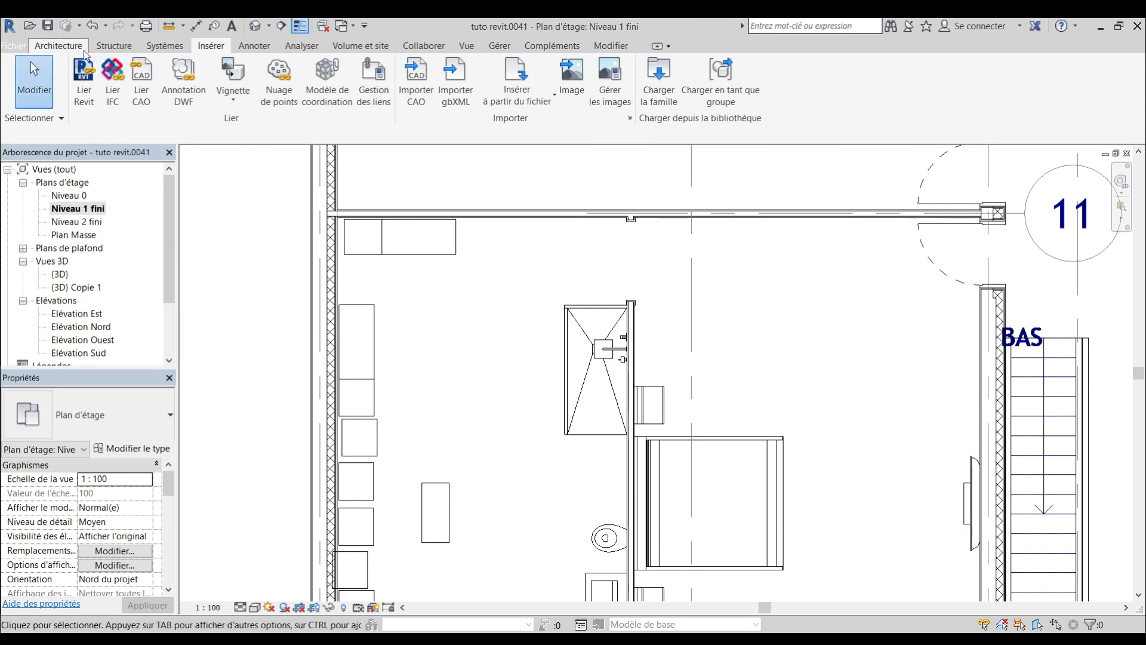
# - Place a Miroir à poser 140 x 60 cm against the bathroom's end partition, between the corner shelving unit and the shower
pyautogui.click(57, 46)
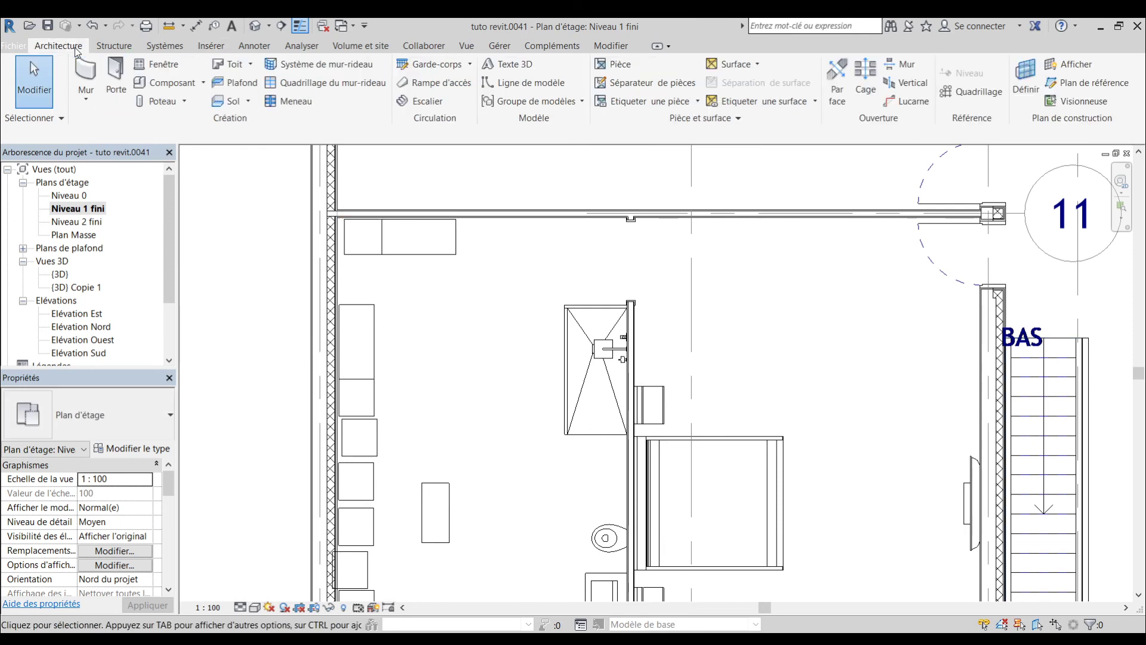
pyautogui.click(173, 83)
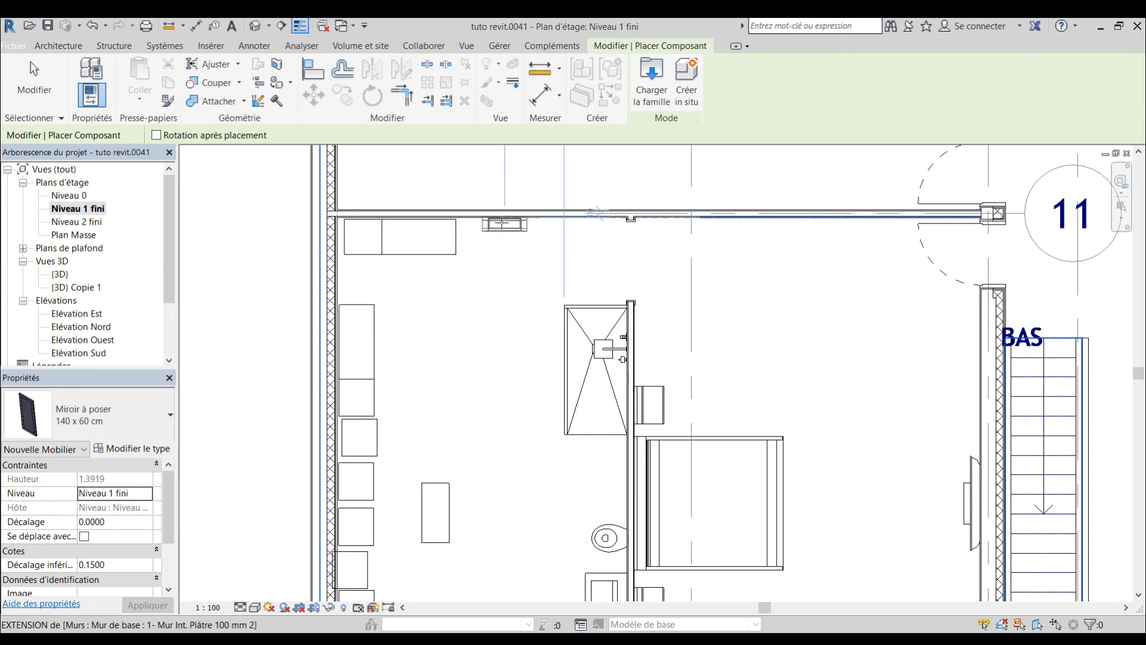
pyautogui.click(503, 224)
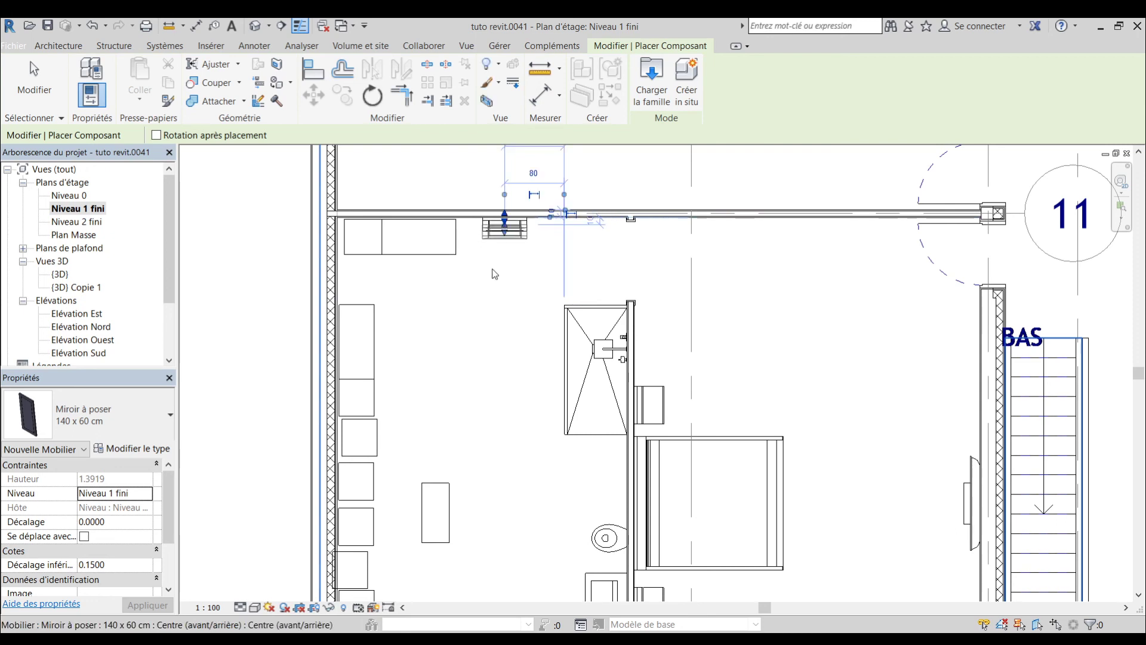
pyautogui.press('Escape')
pyautogui.press('Escape')
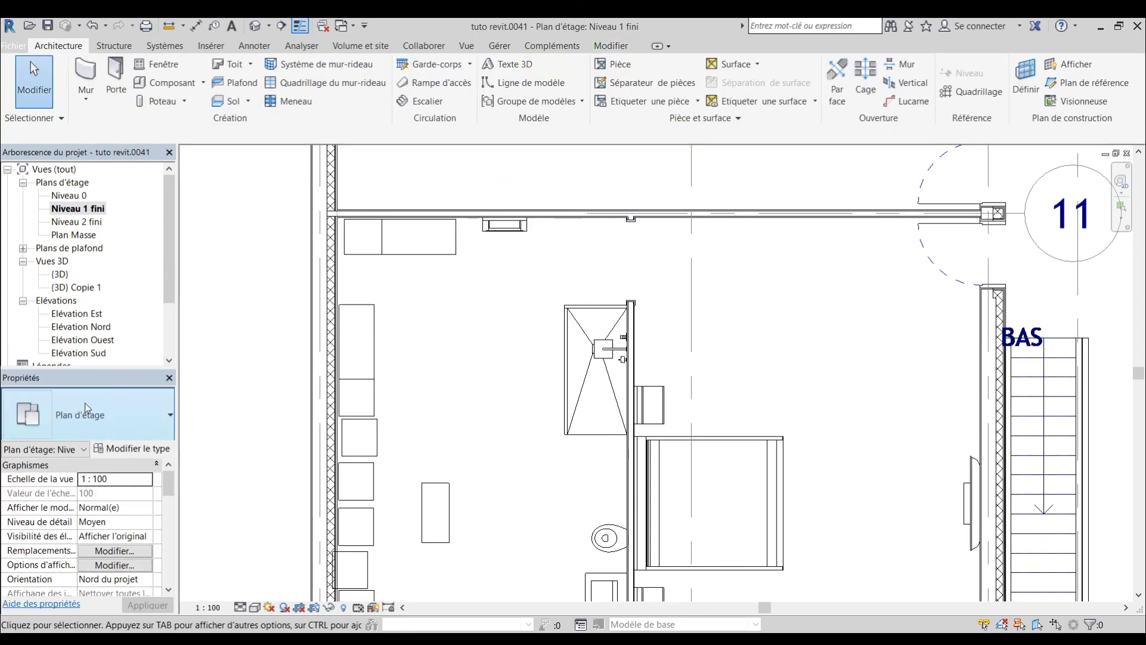
# - Examine the standing mirror and the furnished Niveau 1 rooms in 3D, including the whole house from outside
pyautogui.doubleClick(78, 288)
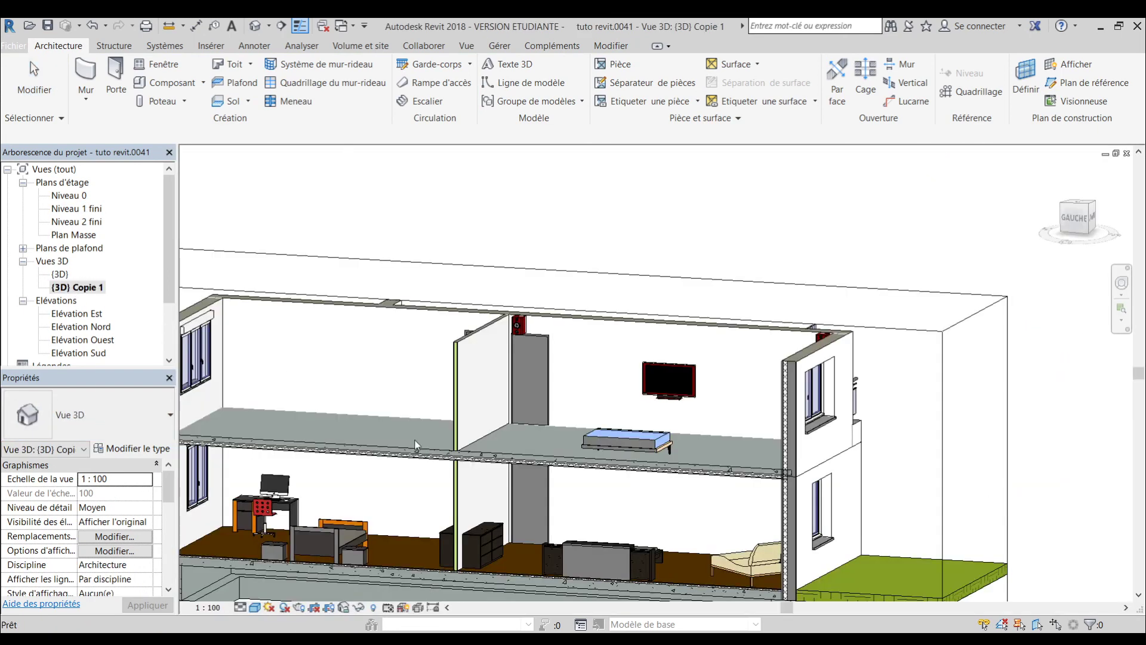
pyautogui.scroll(-3, 518, 389)
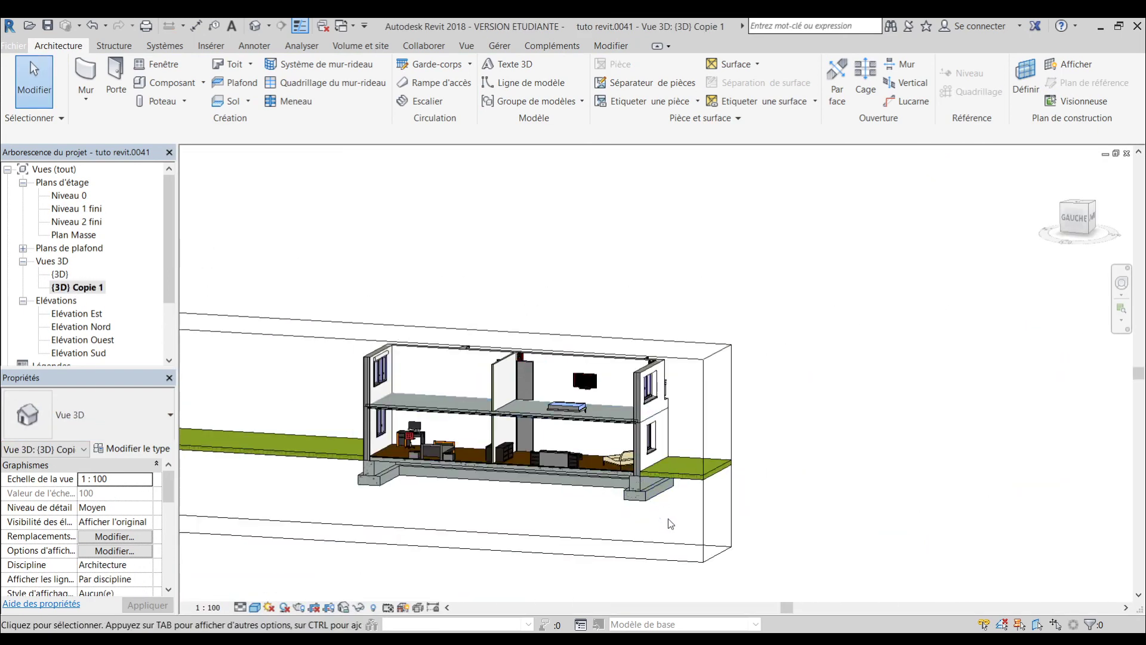
pyautogui.keyDown('shift'); pyautogui.moveTo(669, 520); pyautogui.dragTo(370, 466, button='middle'); pyautogui.keyUp('shift')
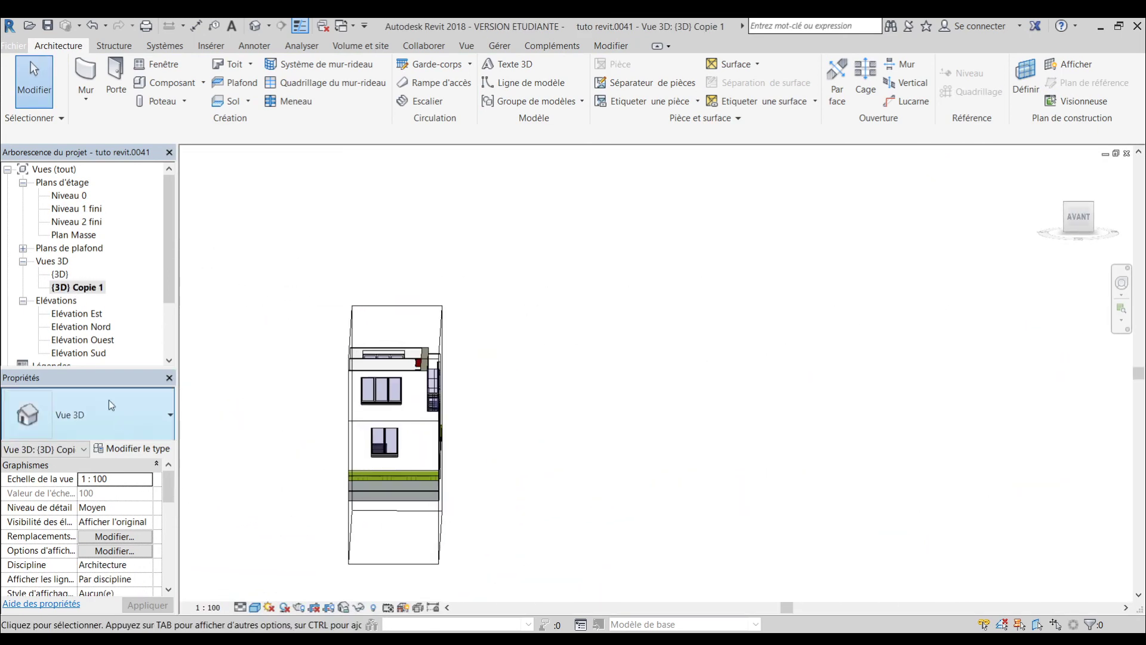
pyautogui.doubleClick(61, 275)
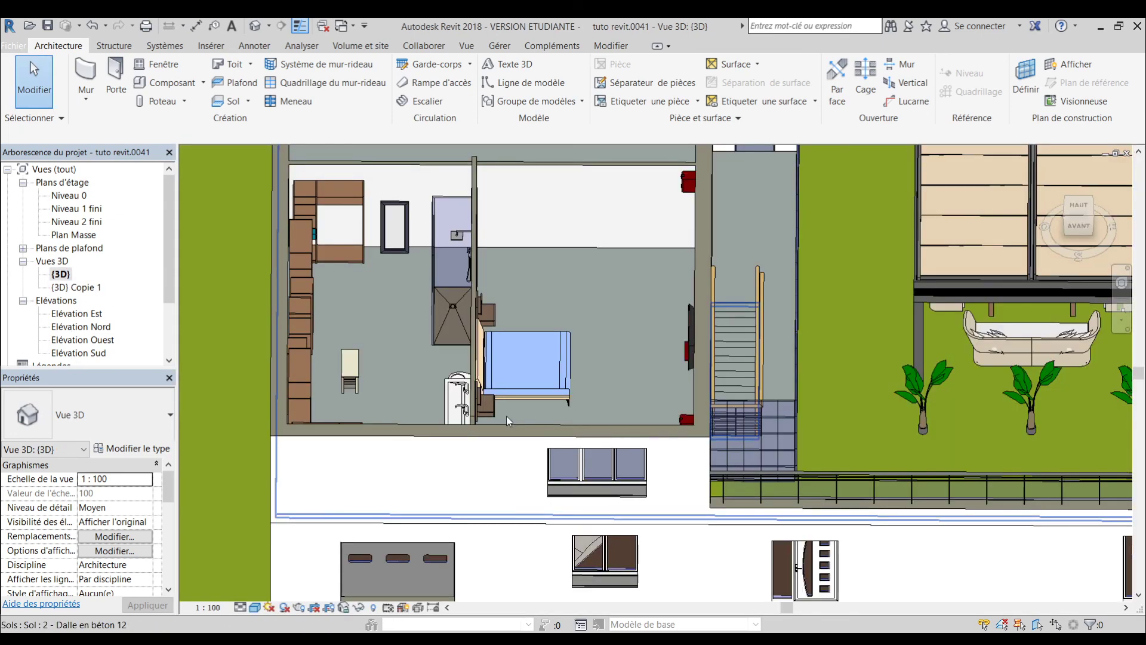
pyautogui.scroll(3, 393, 233)
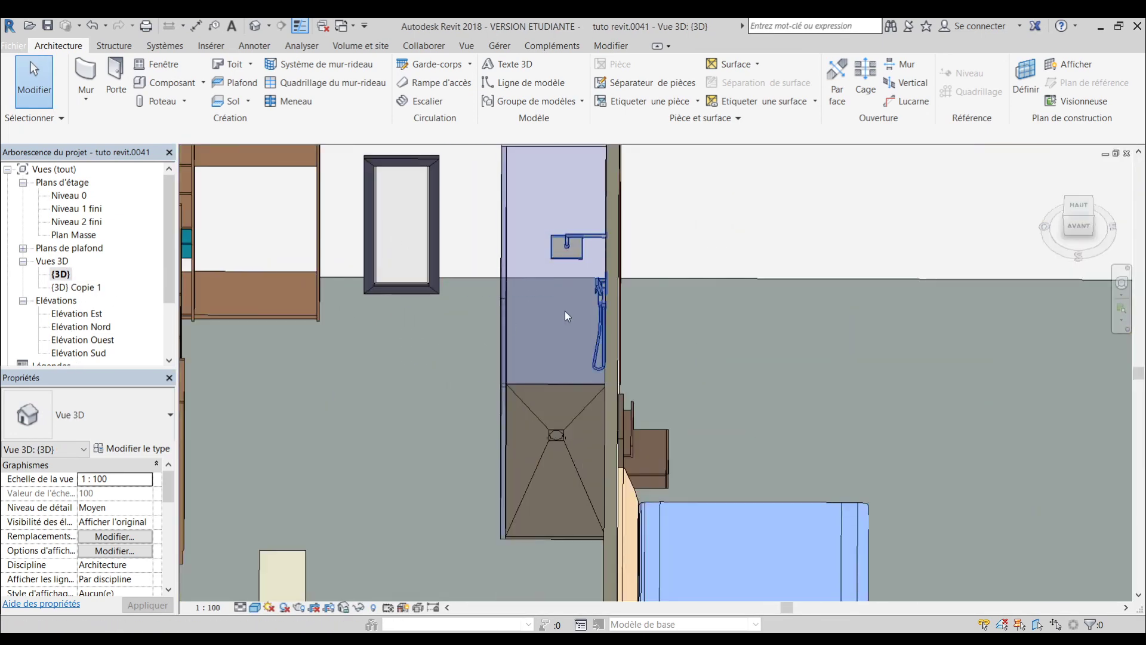
pyautogui.scroll(-5, 564, 313)
pyautogui.keyDown('shift'); pyautogui.moveTo(755, 463); pyautogui.dragTo(552, 373, button='middle'); pyautogui.keyUp('shift')
pyautogui.moveTo(613, 153); pyautogui.dragTo(535, 360, button='middle')
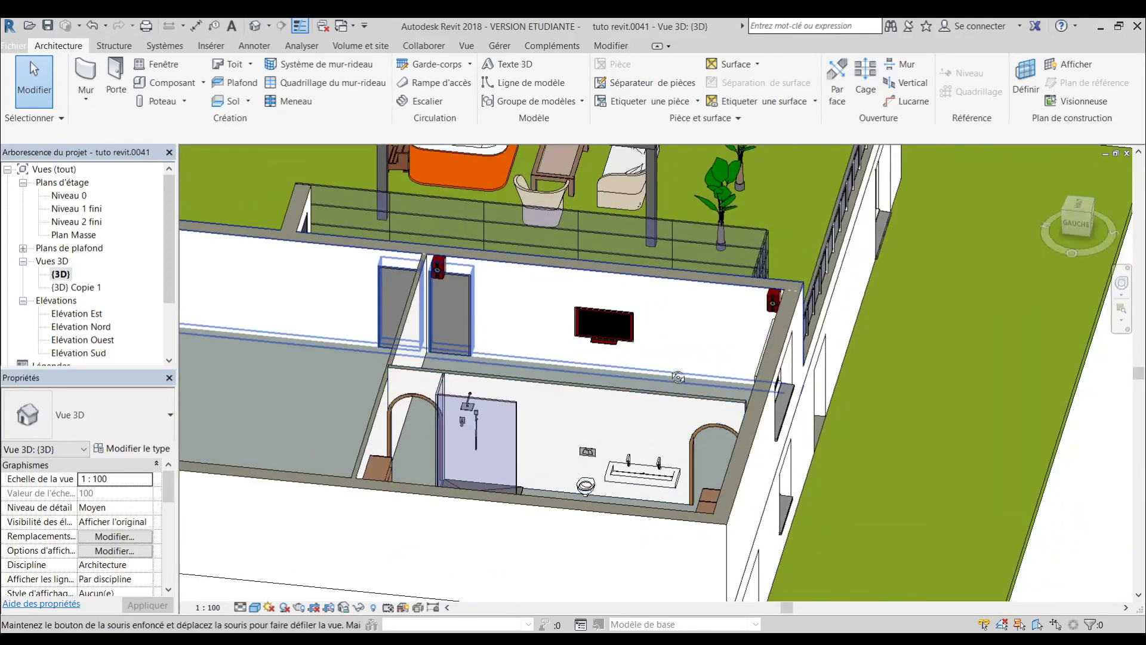
pyautogui.keyDown('shift'); pyautogui.moveTo(678, 377); pyautogui.dragTo(709, 378, button='middle'); pyautogui.keyUp('shift')
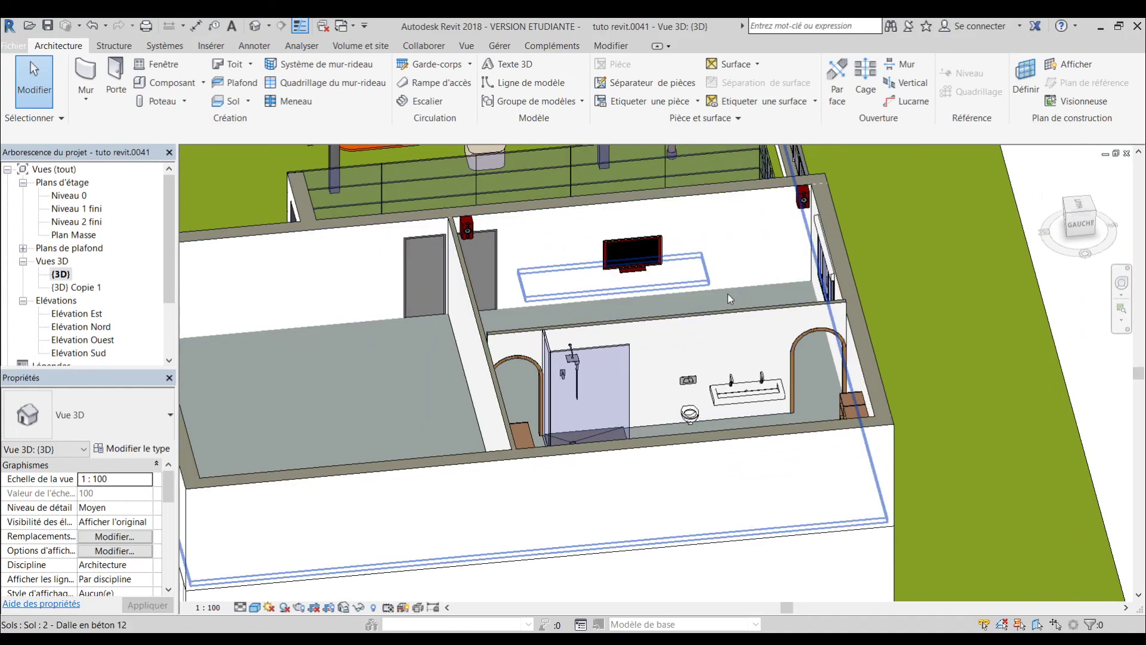
pyautogui.scroll(-4, 729, 294)
pyautogui.keyDown('shift'); pyautogui.moveTo(751, 325); pyautogui.dragTo(421, 353, button='middle'); pyautogui.keyUp('shift')
pyautogui.moveTo(528, 373); pyautogui.dragTo(651, 382, button='middle')
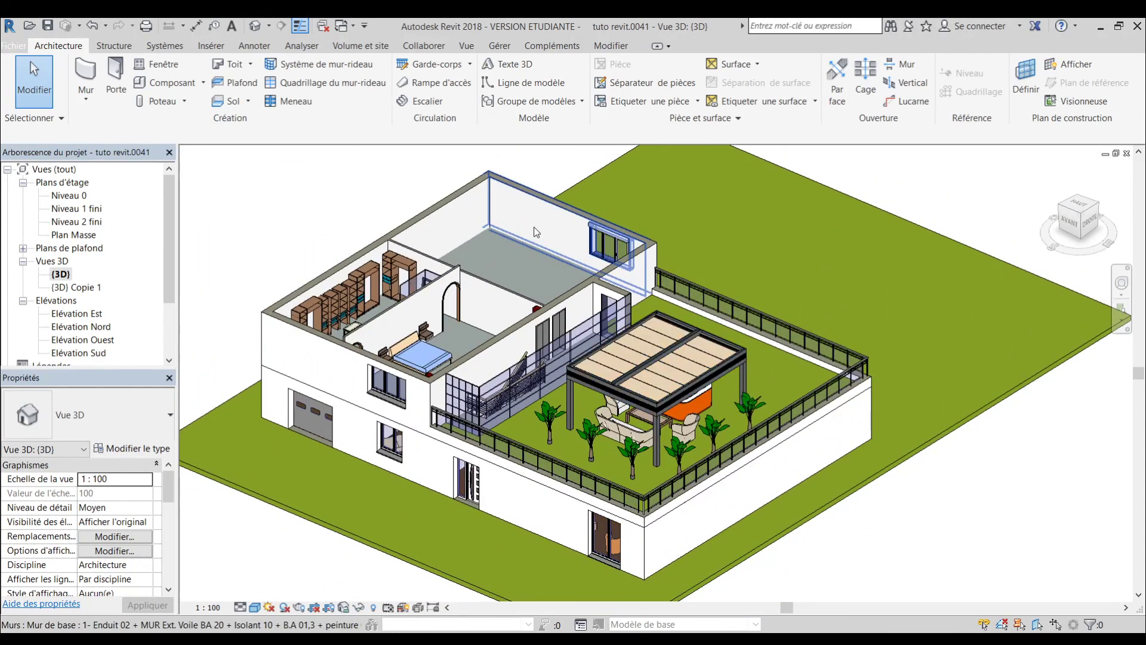